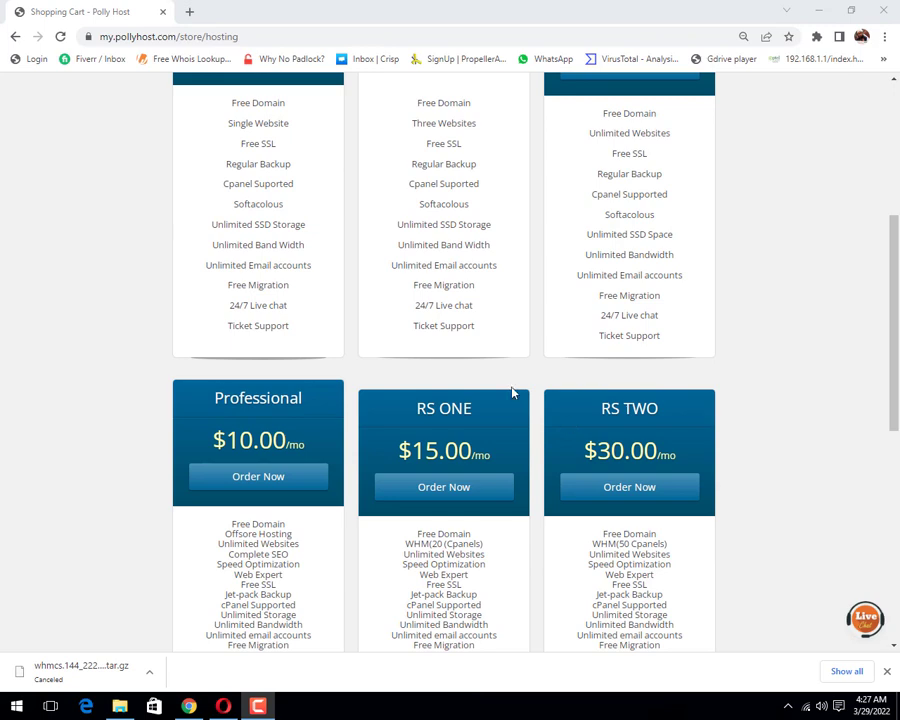
Step: In a new Chrome tab, go to my.pollyhost.com/panel
scroll(510, 390, "up", 5)
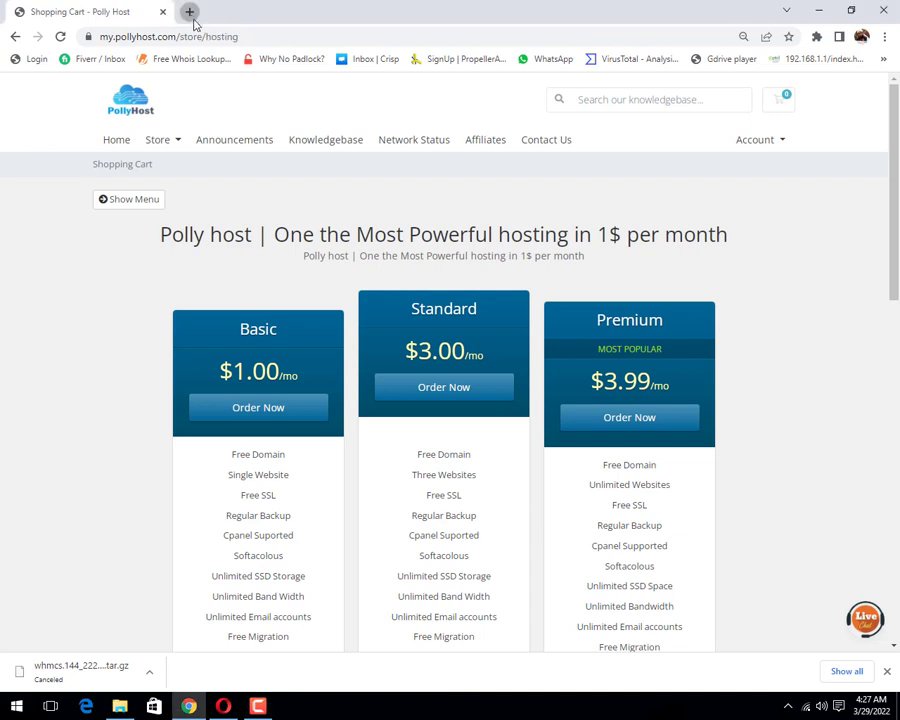
left_click(191, 14)
left_click(203, 36)
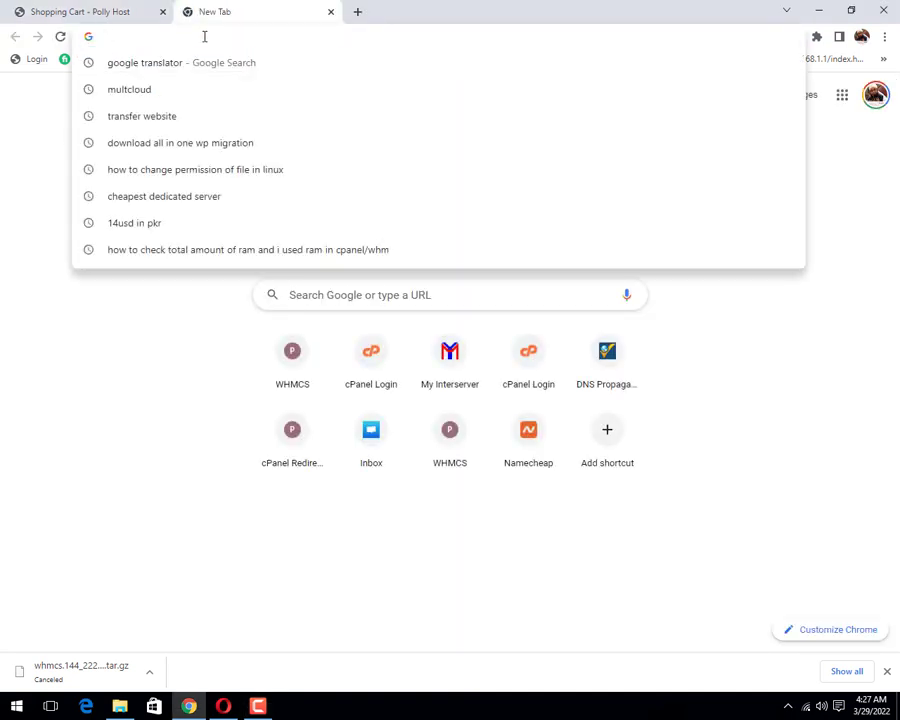
type("my.po")
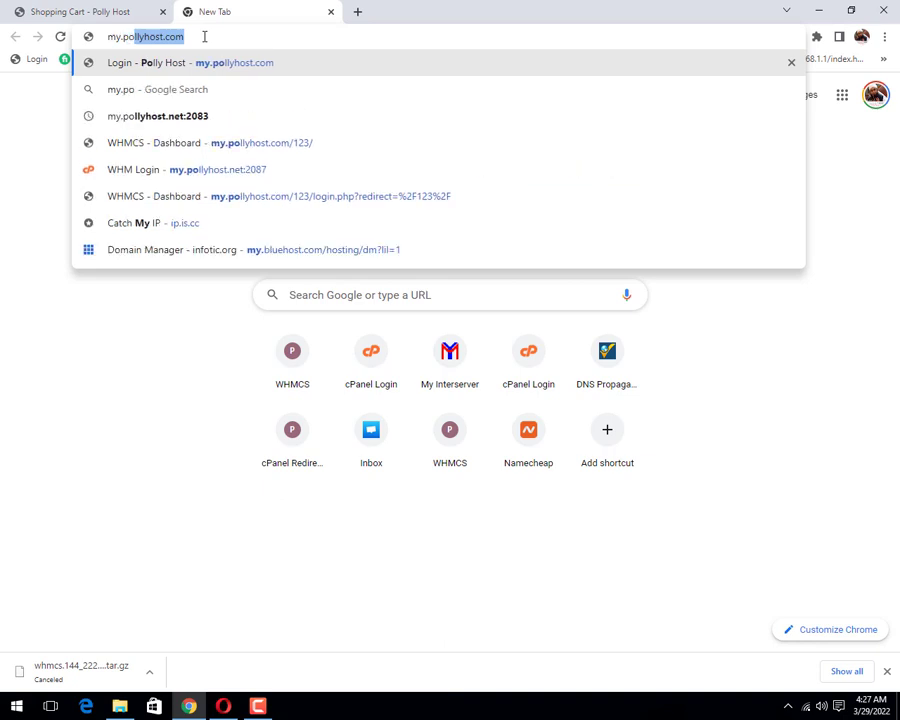
key("Right")
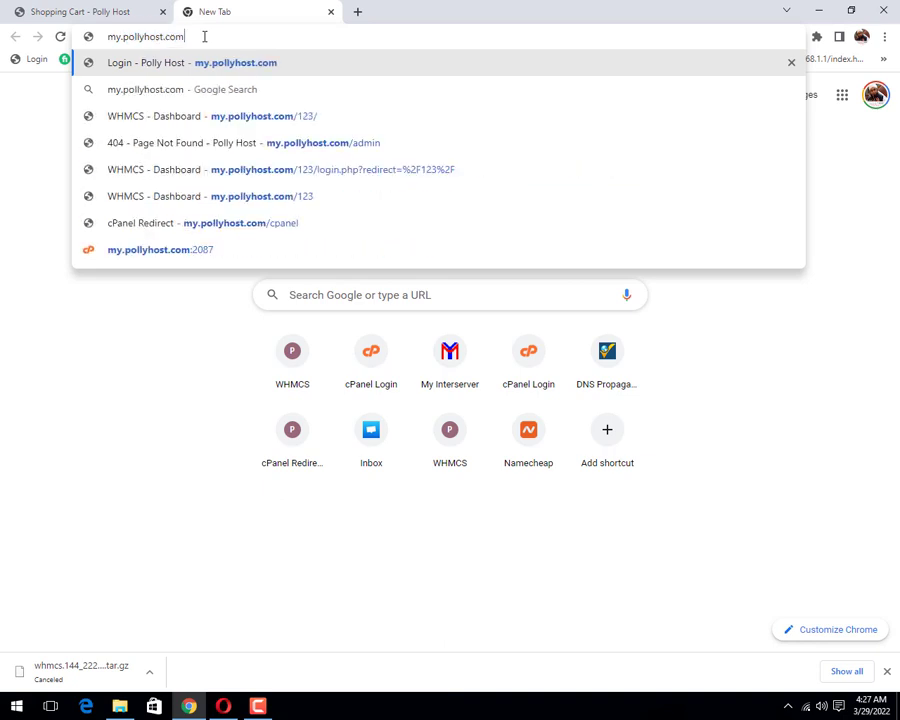
type("/pa")
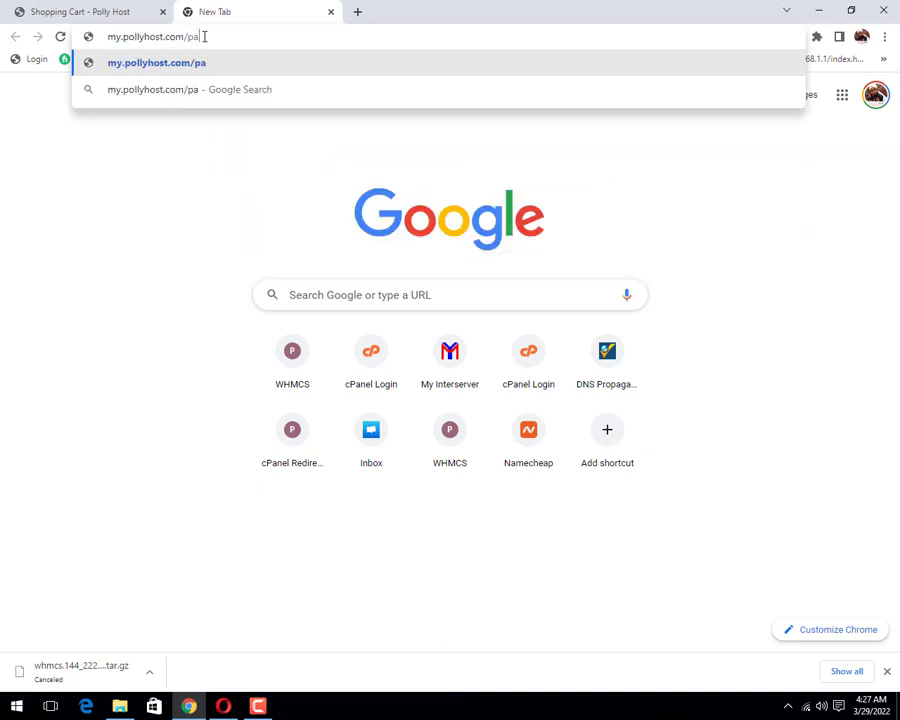
type("nel")
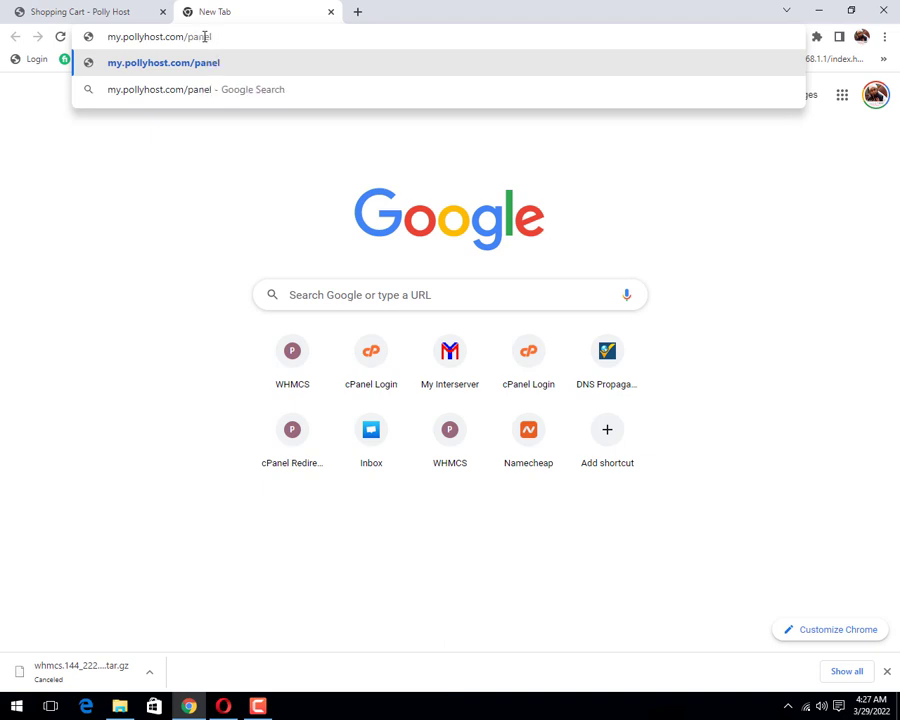
key("Return")
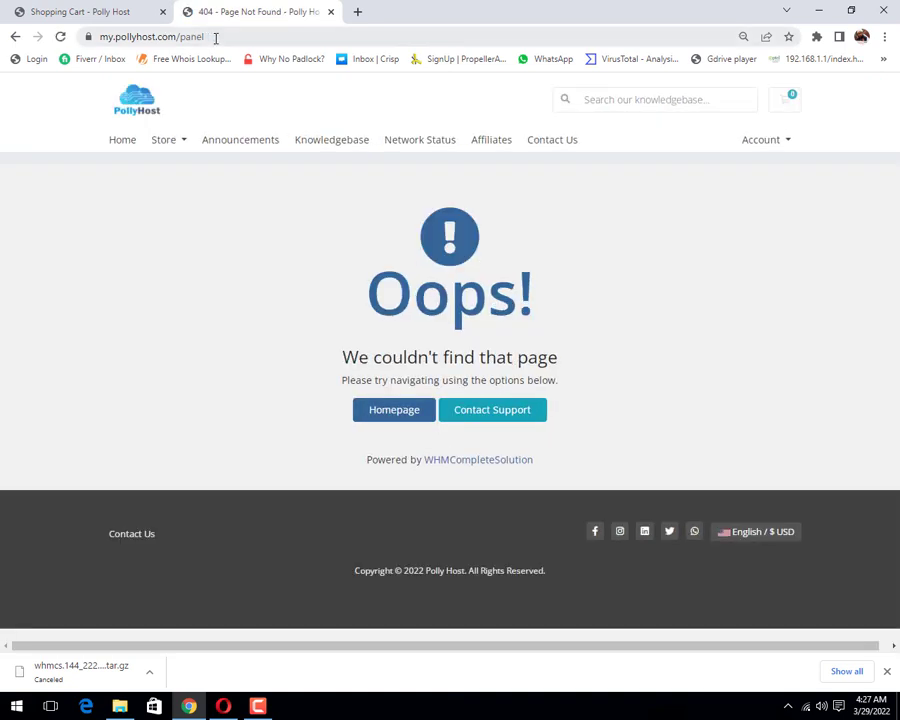
Step: Correct the address to my.pollyhost.com/cpanel to reach the cPanel login page
left_click(182, 37)
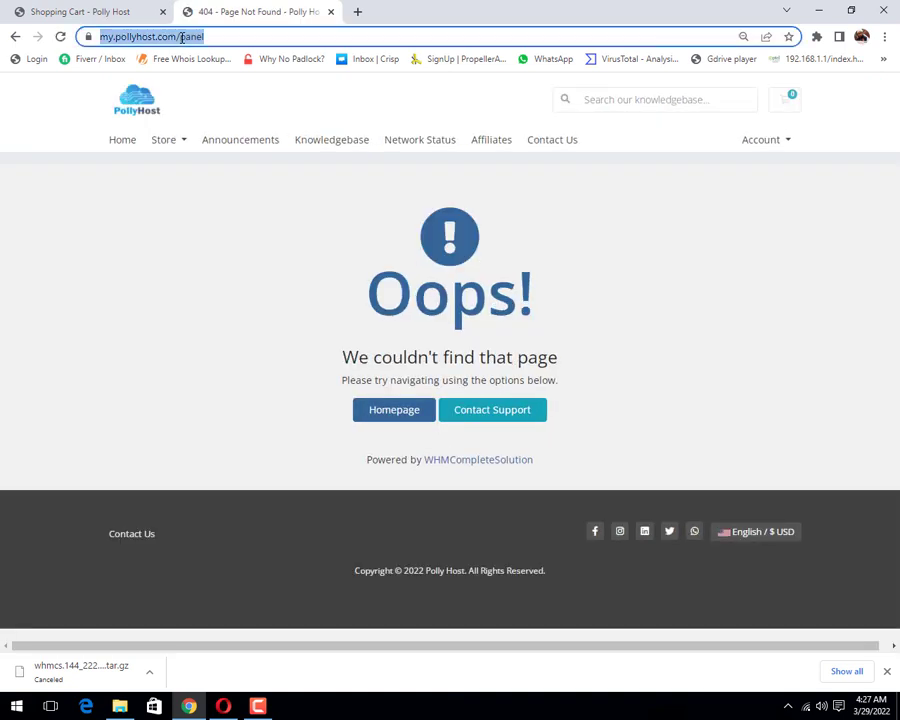
key("End")
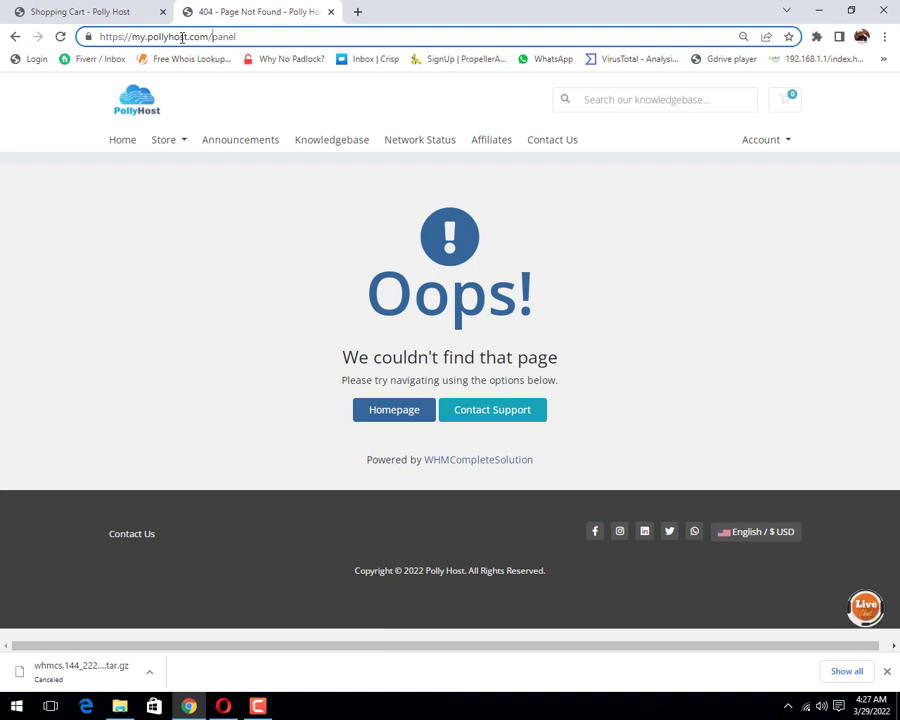
type("c")
key("Return")
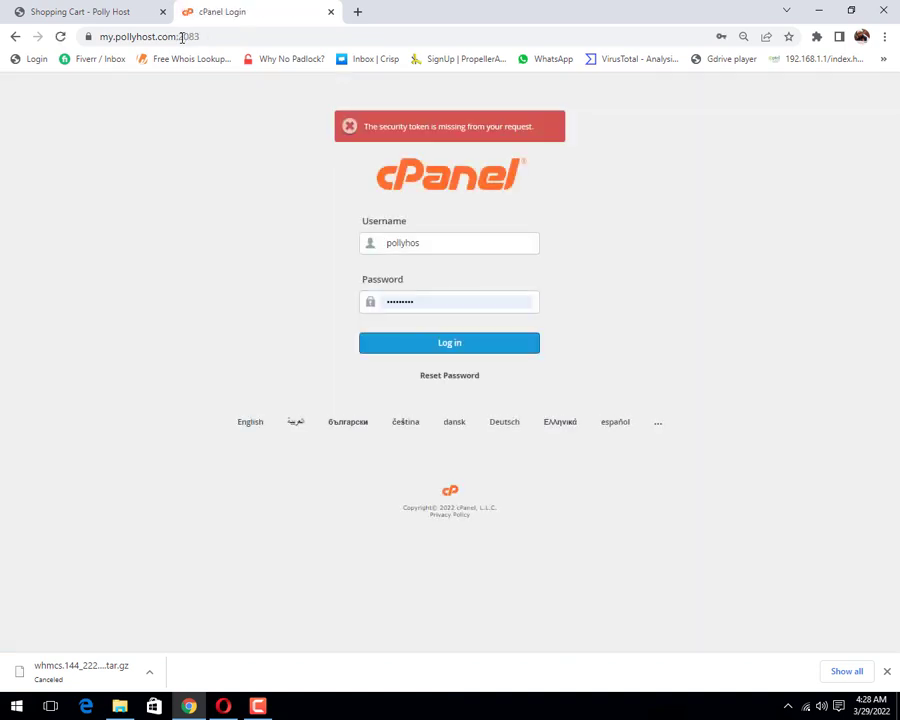
Step: Log in to cPanel with the saved credentials and launch Softaculous Apps Installer from Software
left_click(465, 354)
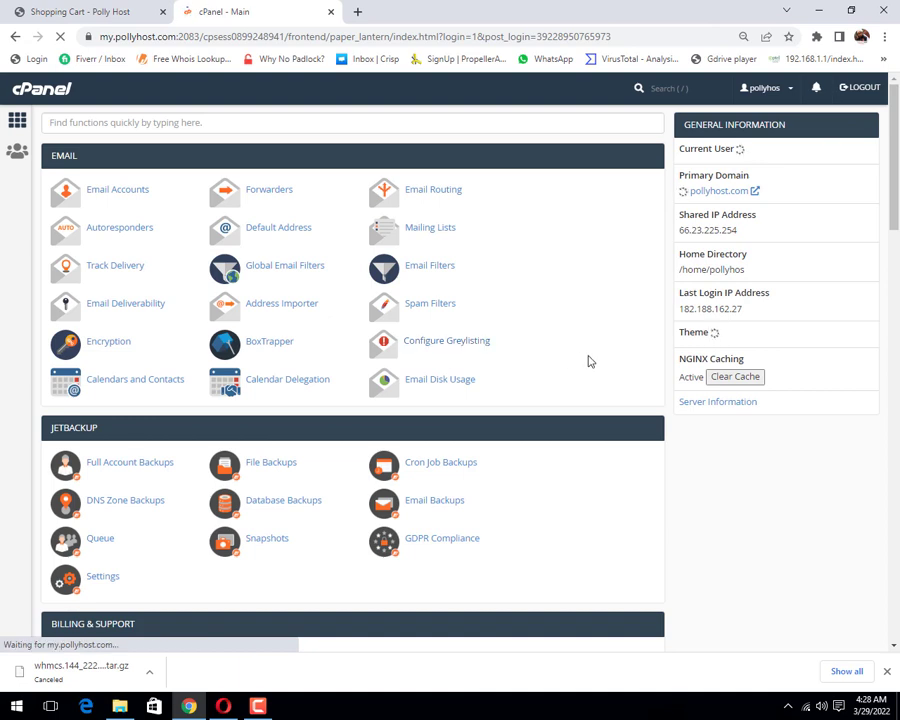
scroll(588, 360, "down", 1)
scroll(588, 360, "up", 1)
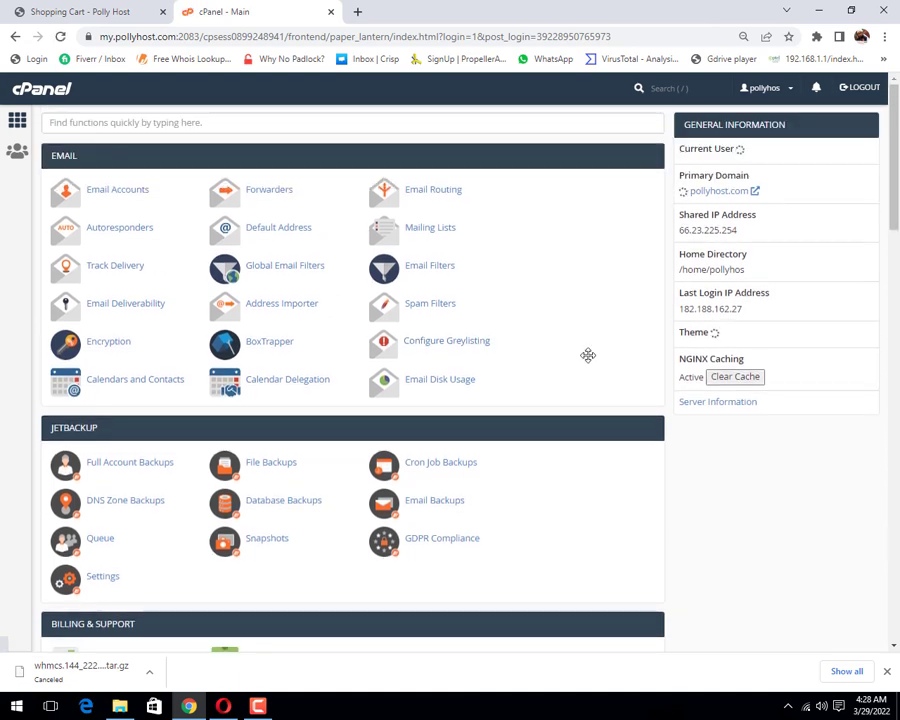
scroll(590, 358, "down", 20)
scroll(596, 361, "down", 2)
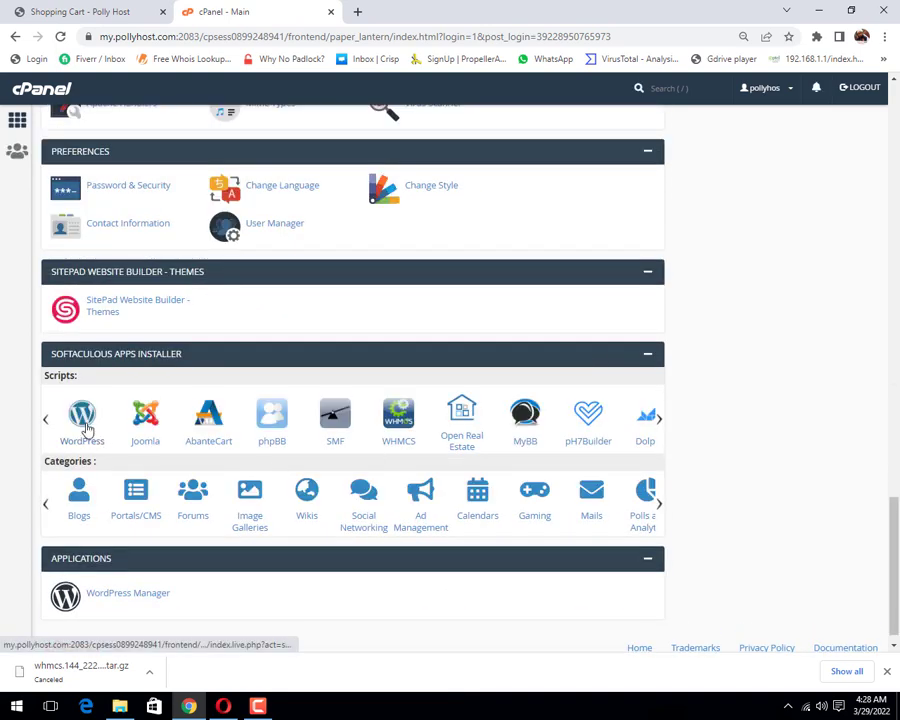
scroll(168, 306, "up", 3)
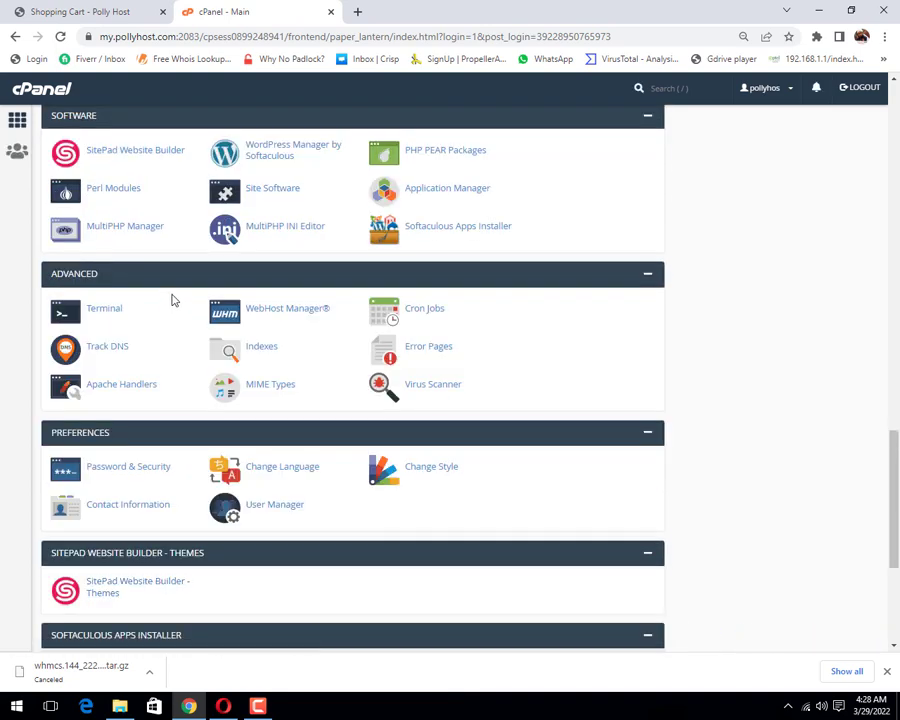
scroll(171, 300, "up", 3)
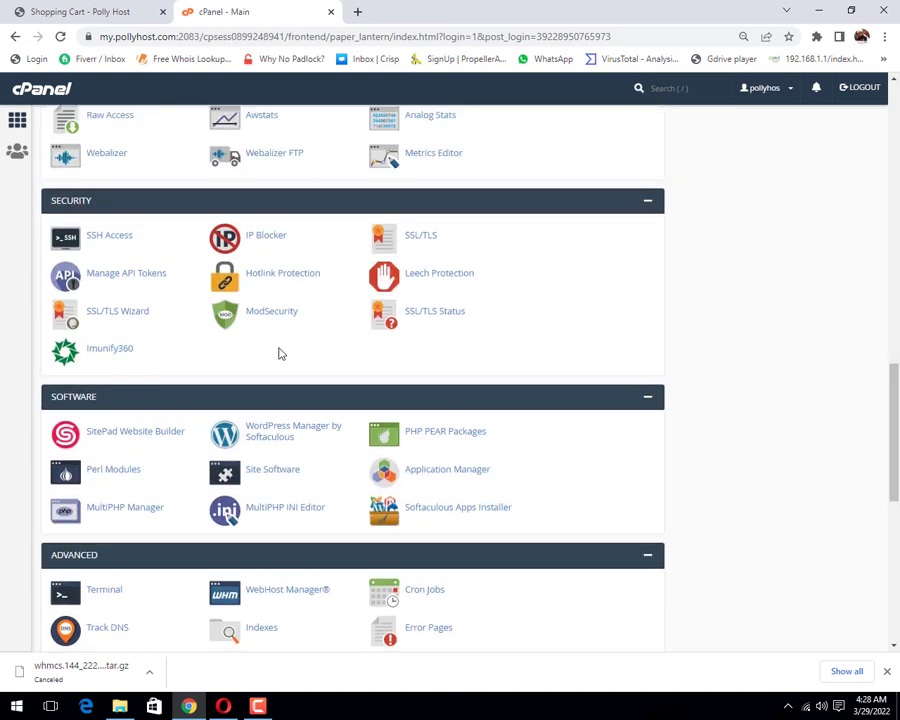
left_click(428, 517)
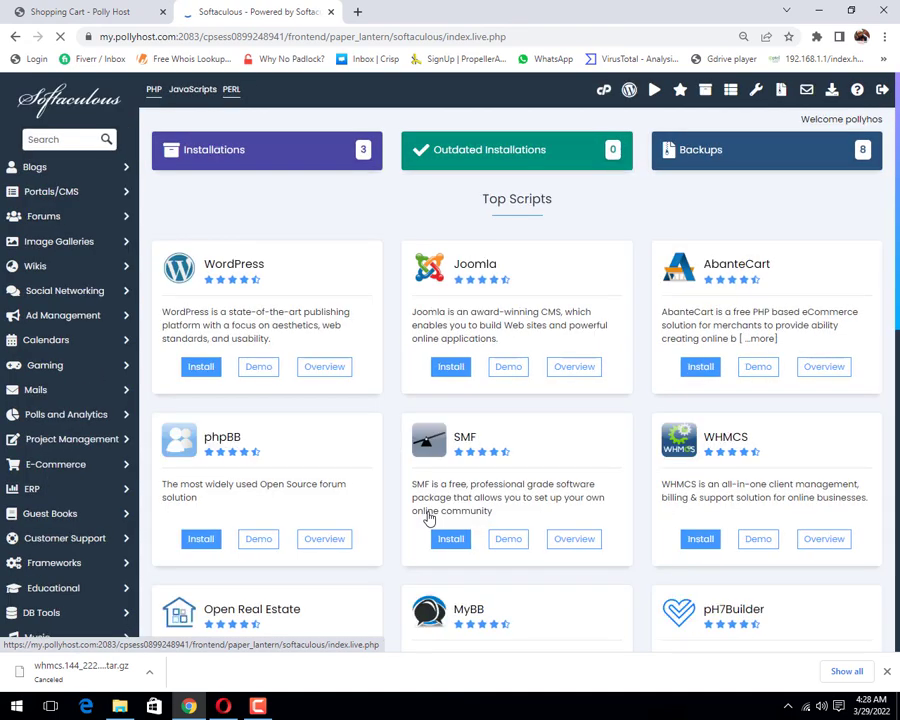
Step: List all Softaculous installations and open the Backup page for the WHMCS installation
left_click(703, 95)
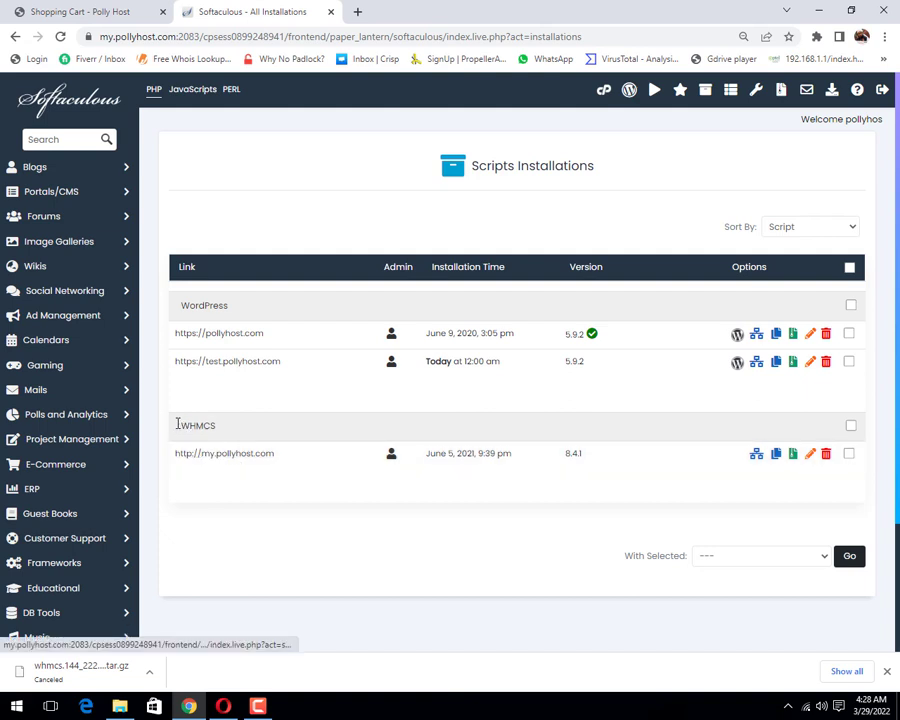
left_click_drag(176, 426, 257, 428)
left_click(256, 428)
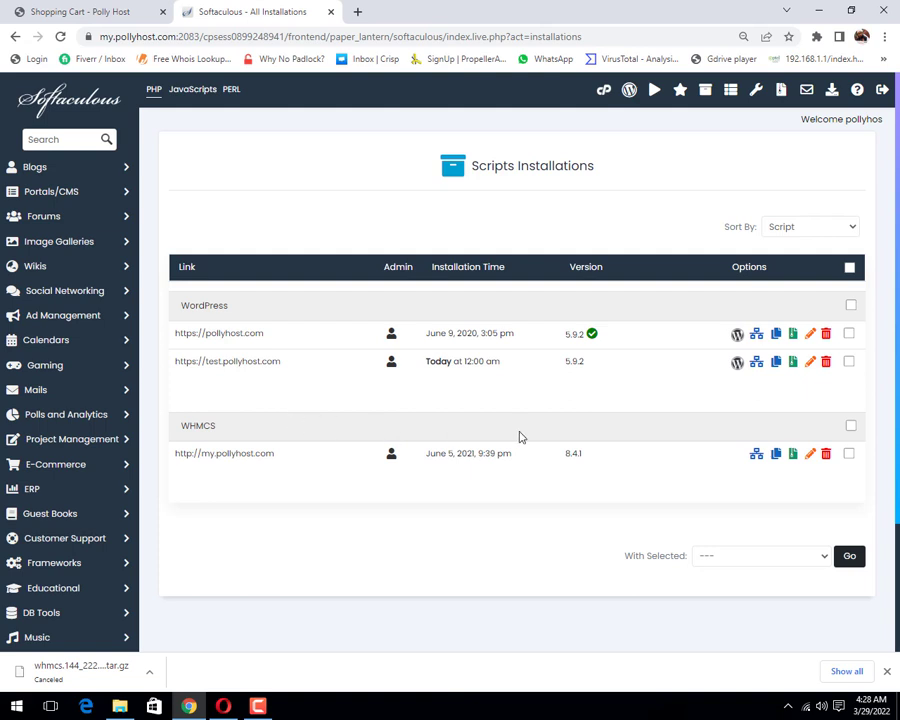
left_click(794, 455)
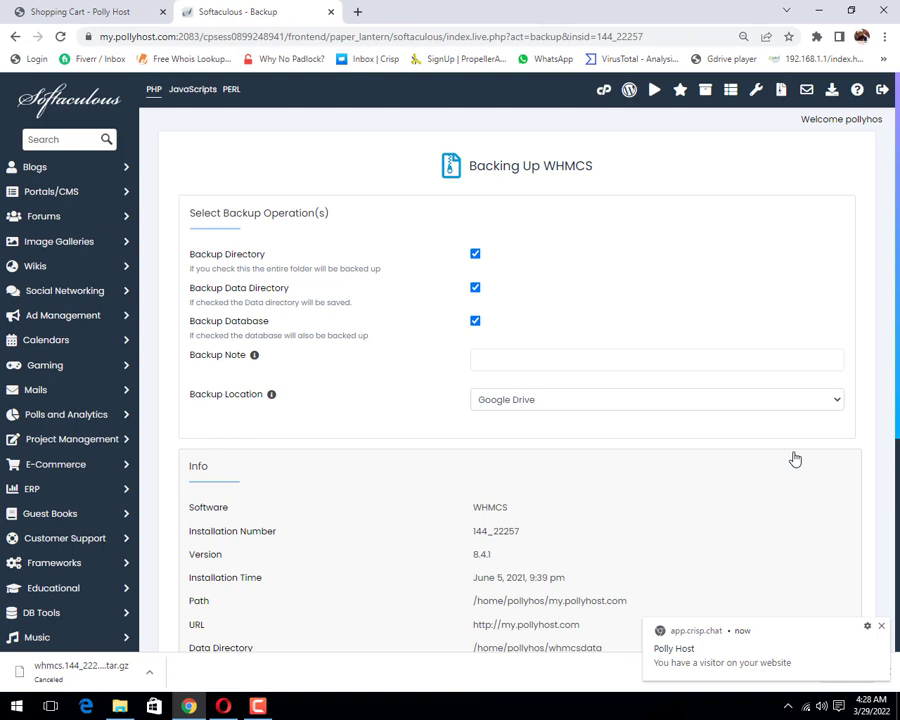
Step: Set the WHMCS backup location to Local Folder and start Backup Installation
left_click(514, 402)
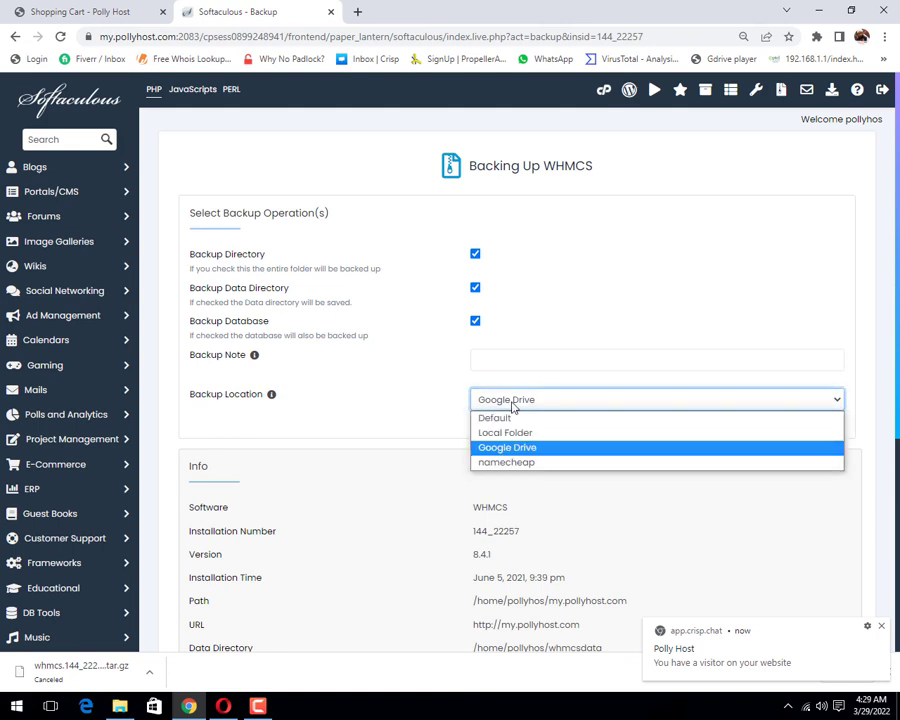
left_click(519, 433)
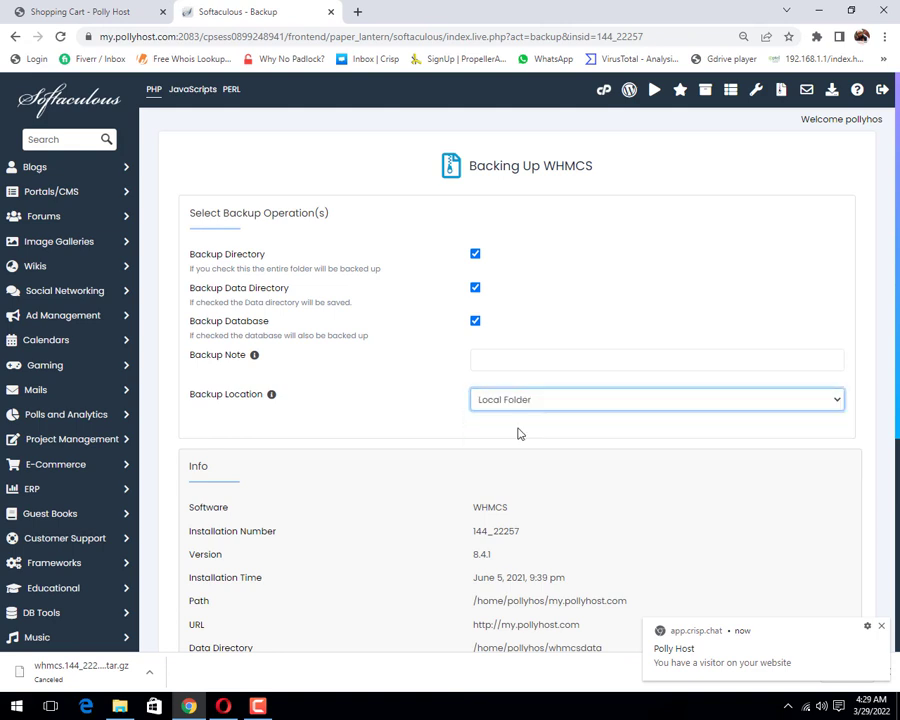
scroll(518, 431, "down", 5)
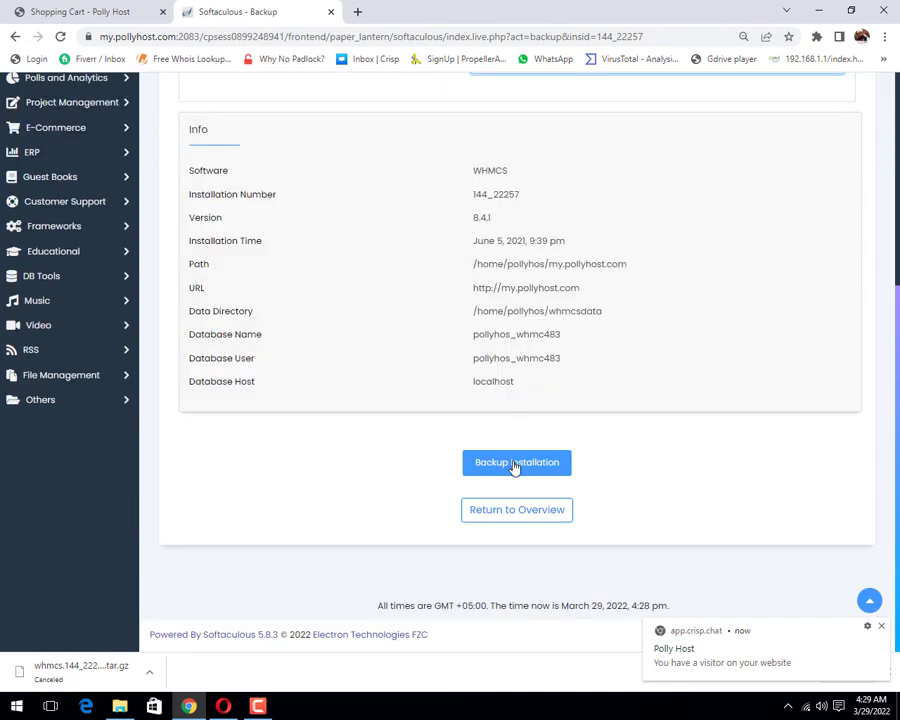
scroll(514, 467, "up", 5)
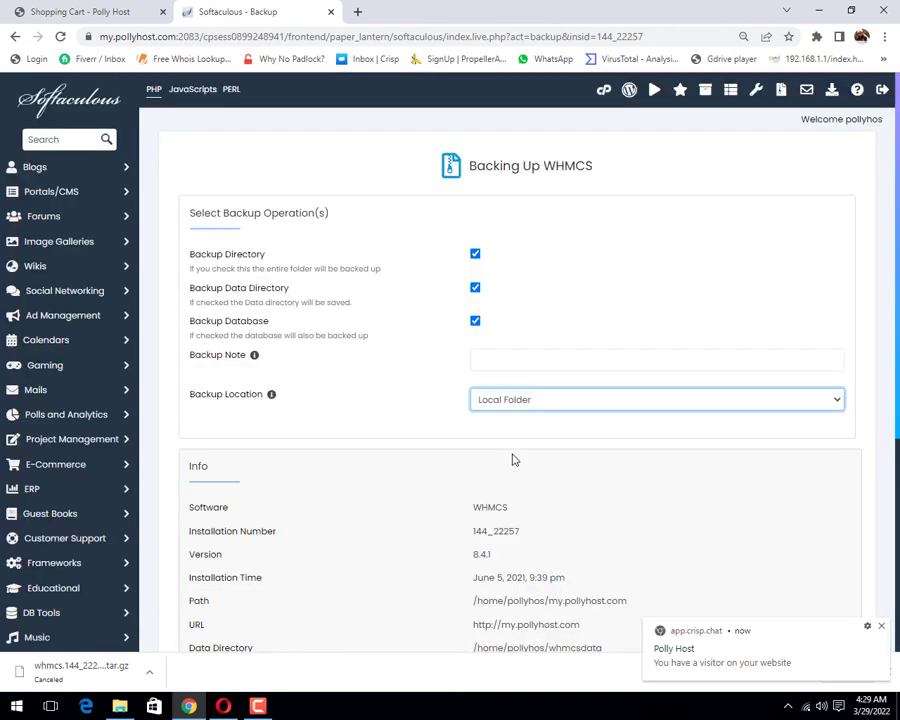
left_click(533, 402)
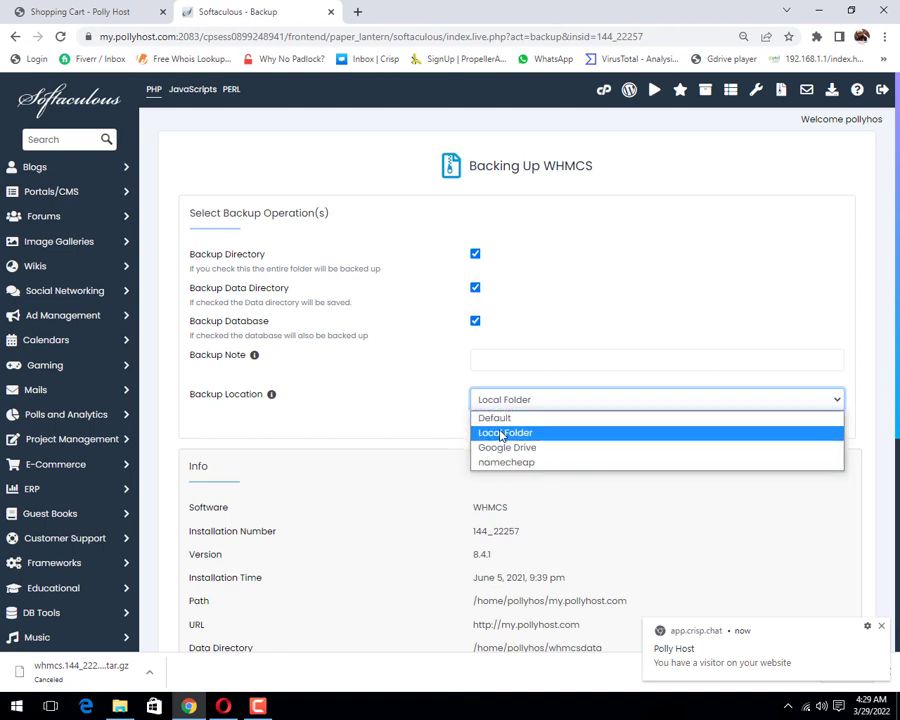
left_click(501, 435)
scroll(430, 462, "down", 4)
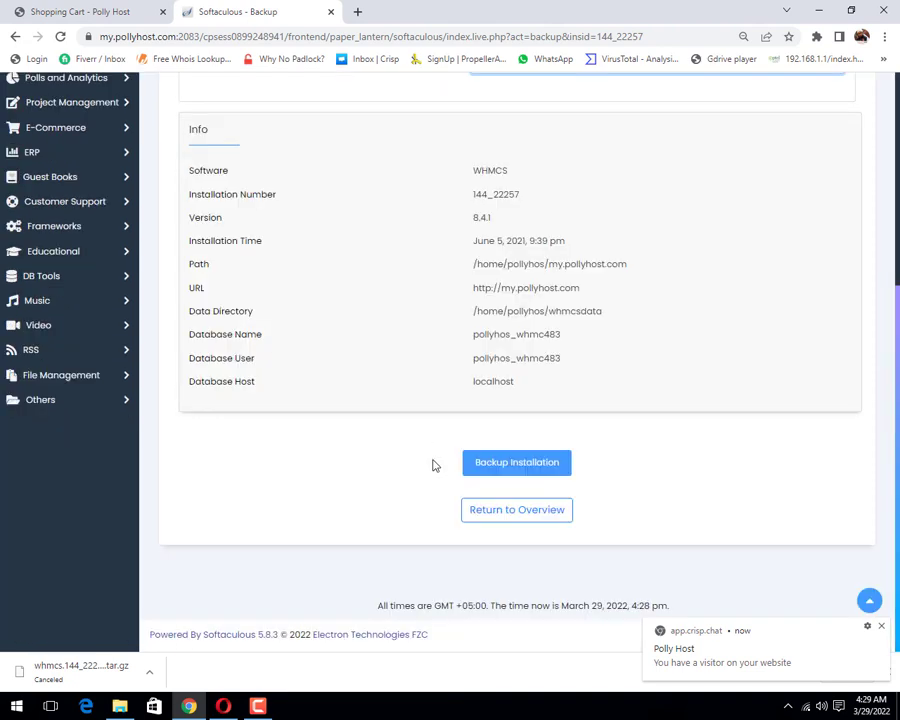
left_click(531, 471)
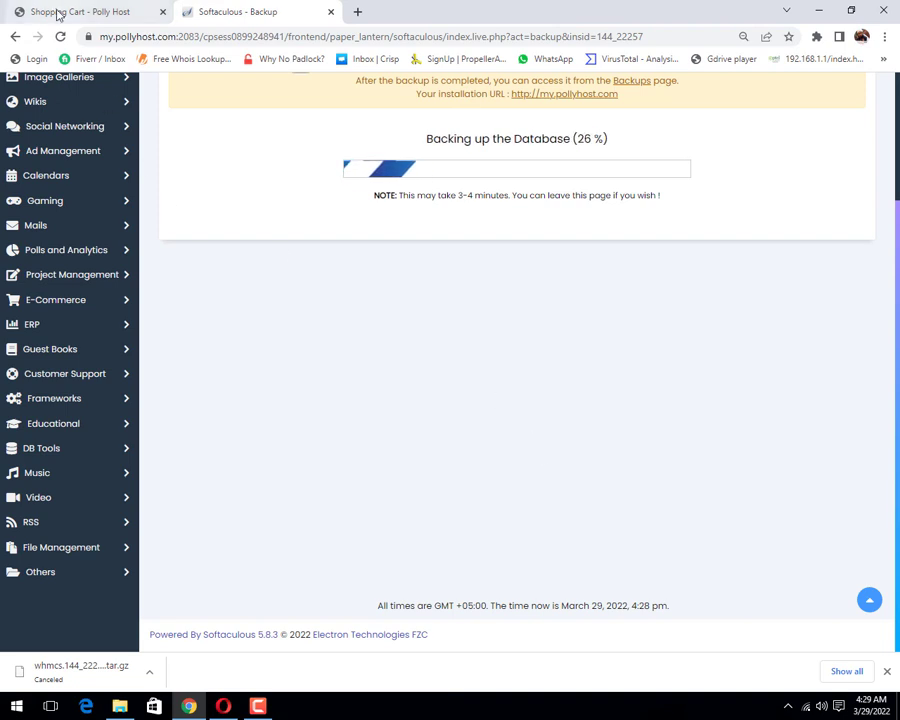
Step: Look over the Polly Host shopping cart pricing page, then add a blank browser tab
left_click(58, 10)
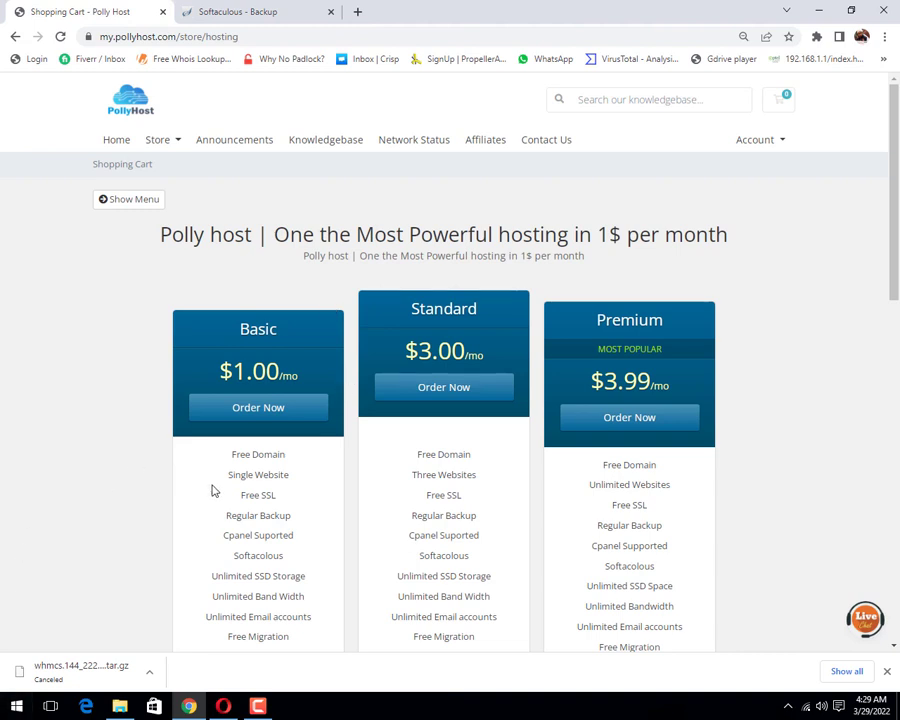
scroll(215, 488, "down", 1)
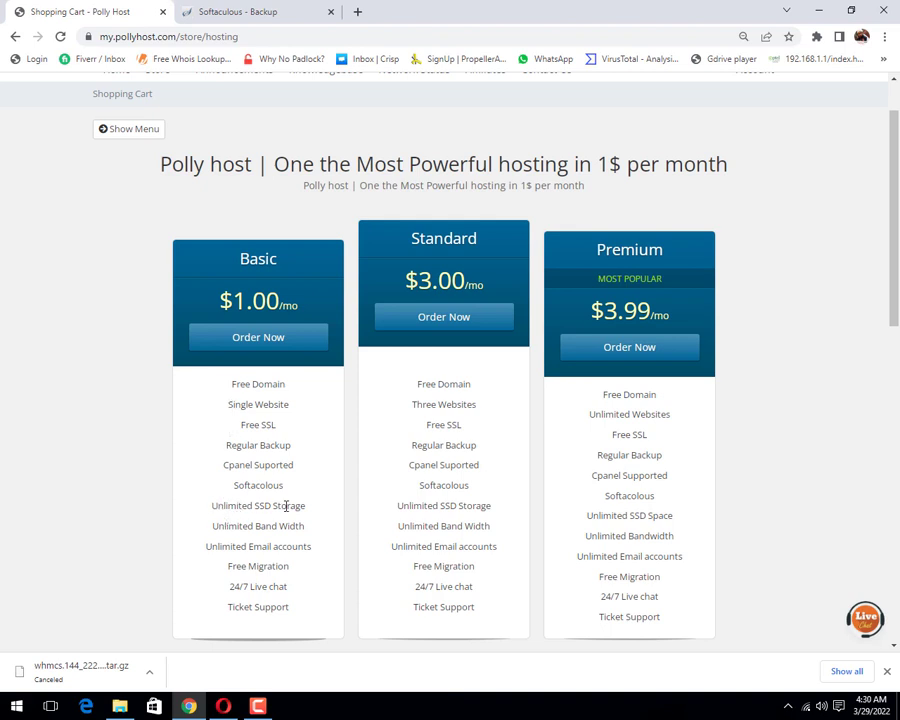
scroll(331, 536, "down", 1)
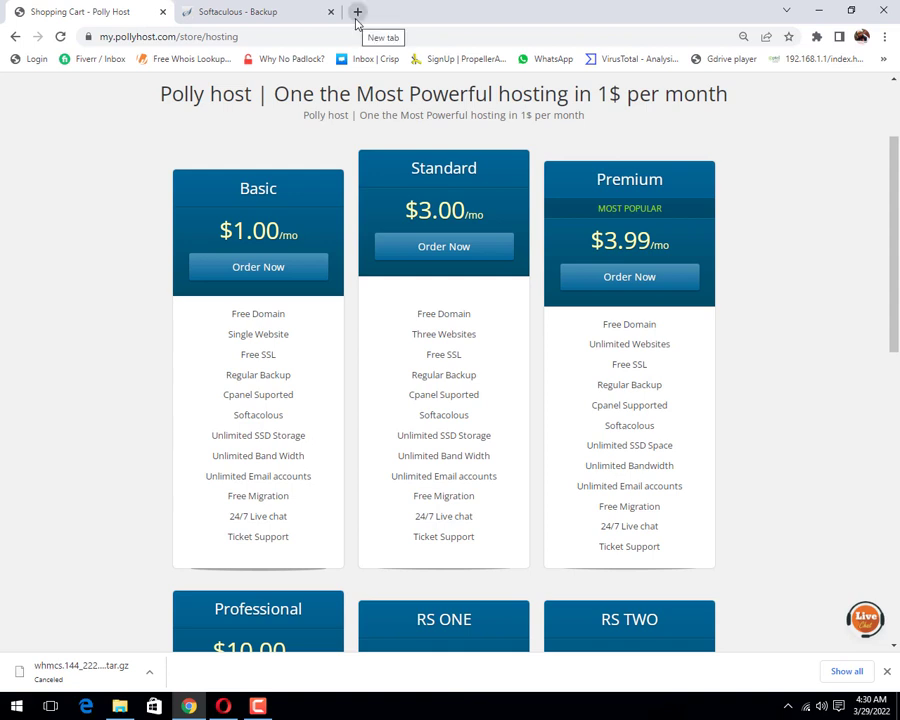
left_click(357, 12)
Step: From the running Softaculous backup, open the cPanel control panel link in a new tab
left_click(232, 14)
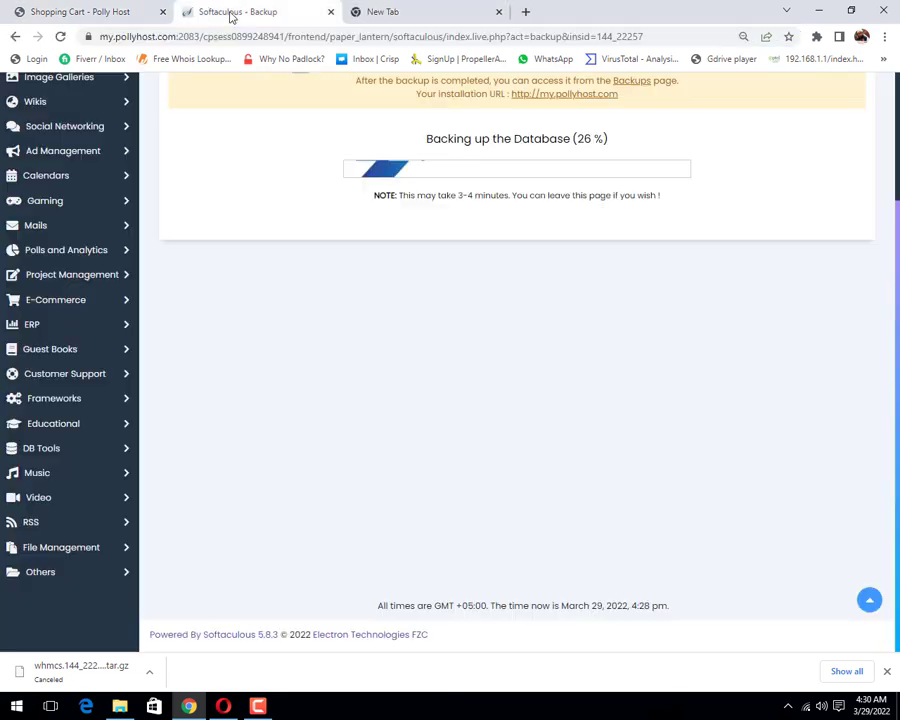
scroll(588, 137, "up", 2)
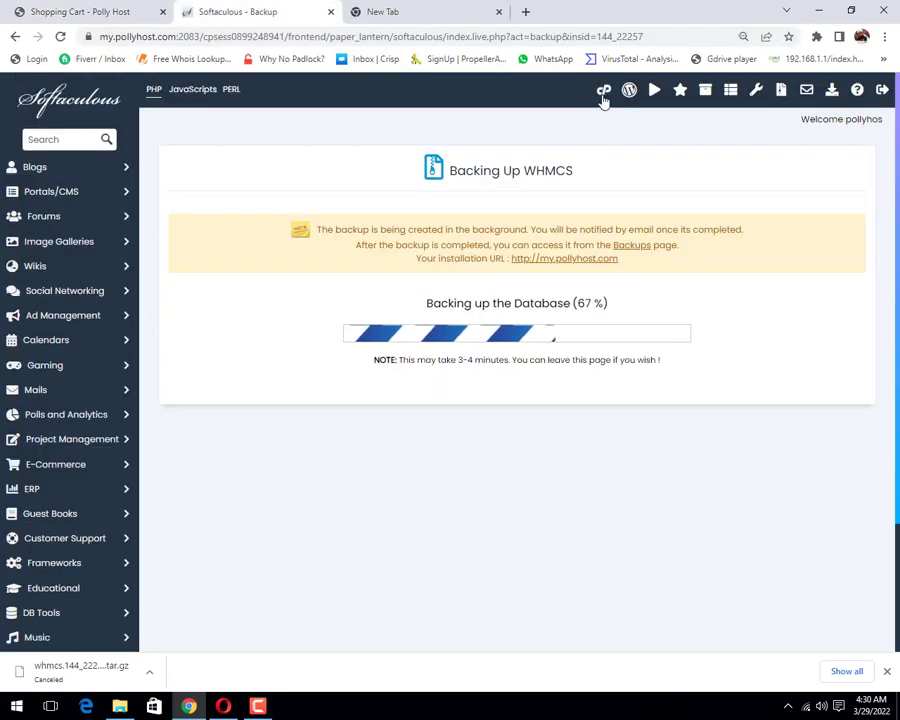
right_click(600, 95)
left_click(663, 102)
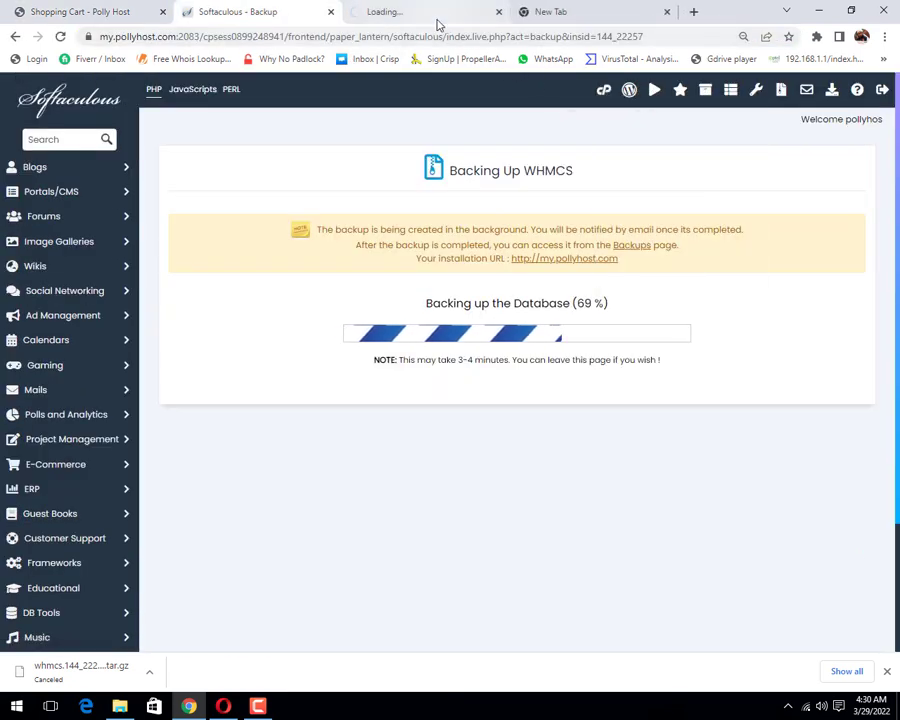
Step: Glance over the newly opened cPanel dashboard, then bring up the blank tab
left_click(437, 15)
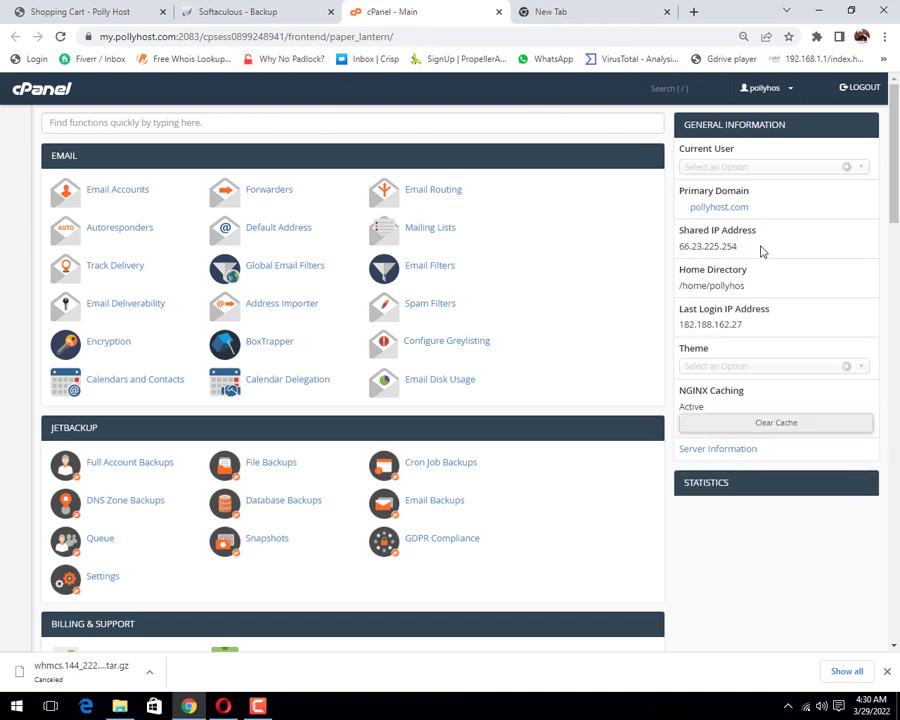
scroll(761, 249, "down", 3)
scroll(700, 200, "up", 3)
left_click(600, 20)
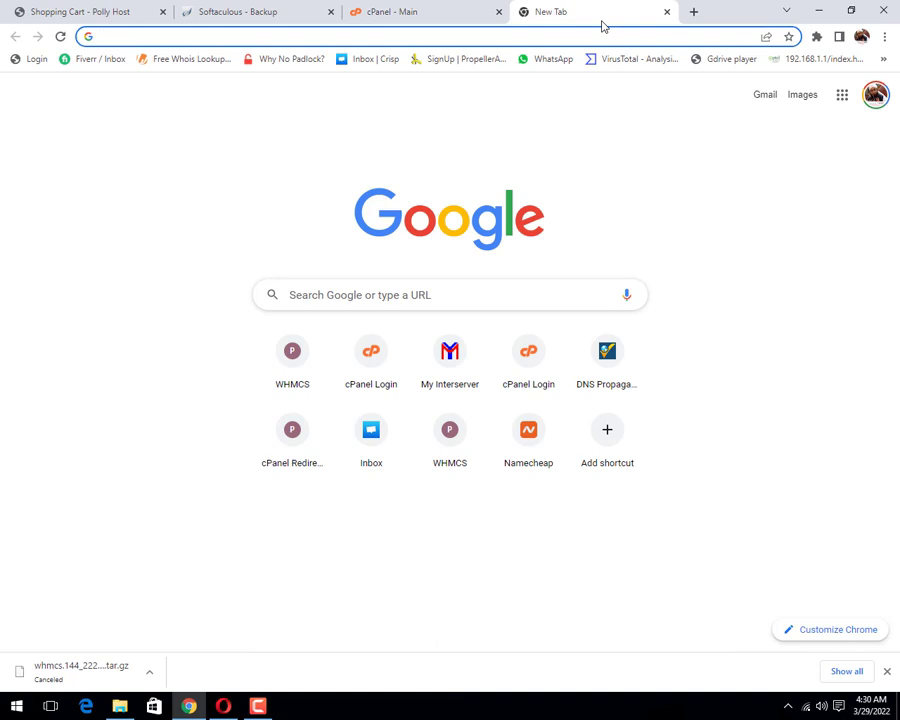
Step: Load pollyhost.com/cpanel in the blank tab and submit the login with saved credentials
type("poll")
type("yh")
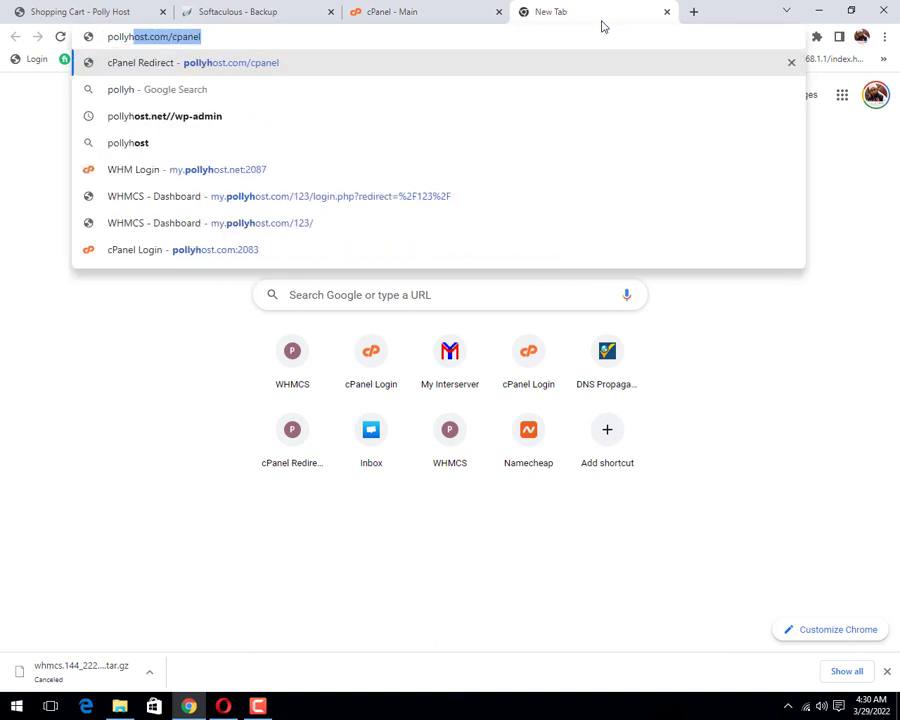
key("Return")
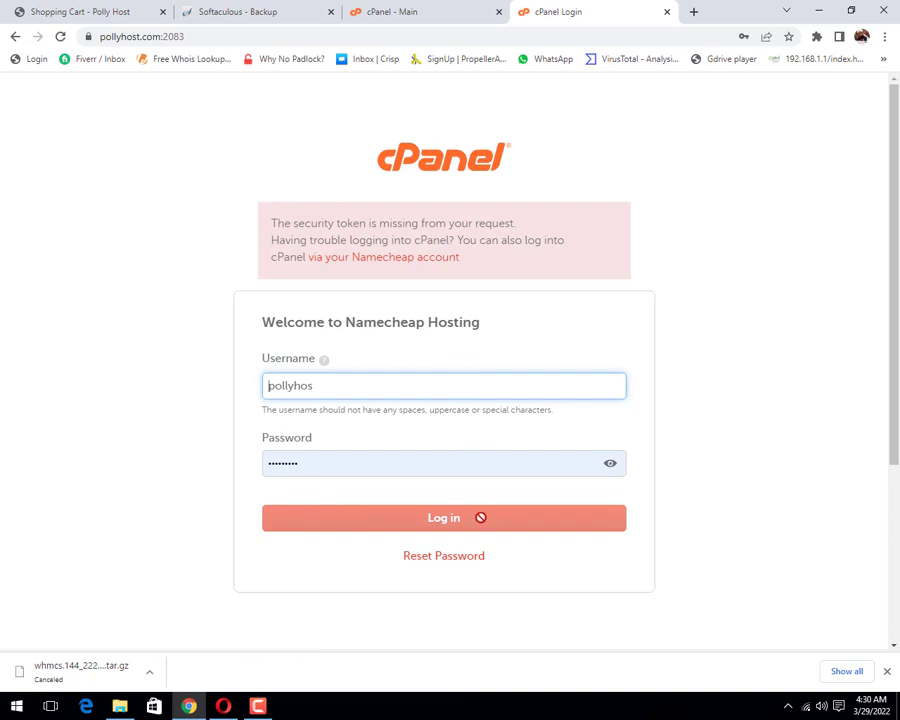
left_click(480, 517)
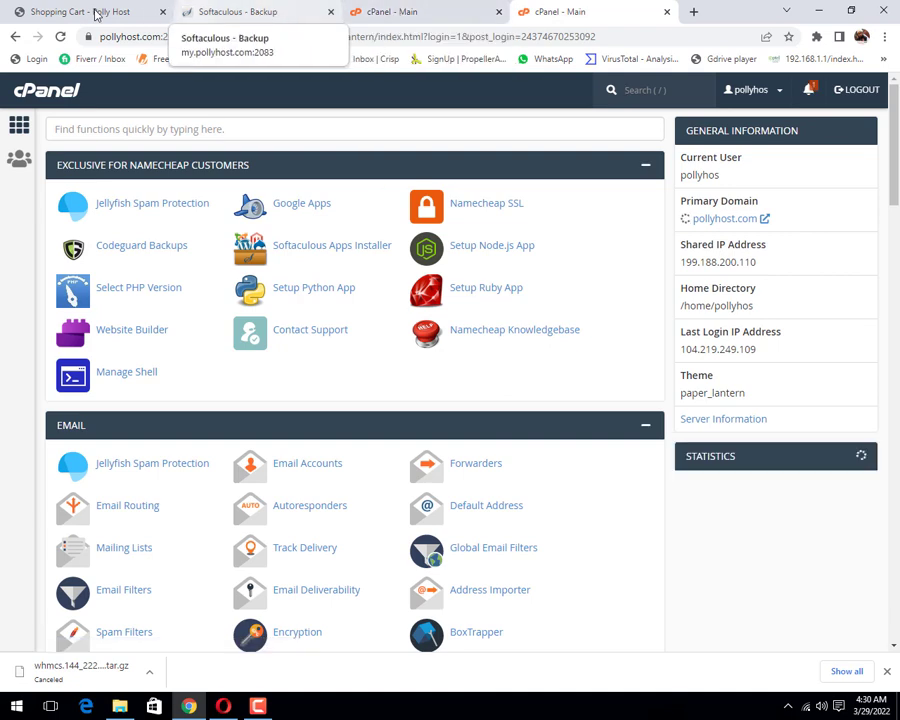
Step: Return to the new account's cPanel dashboard and scroll through its Statistics, showing 1.64 GB disk usage
left_click(97, 14)
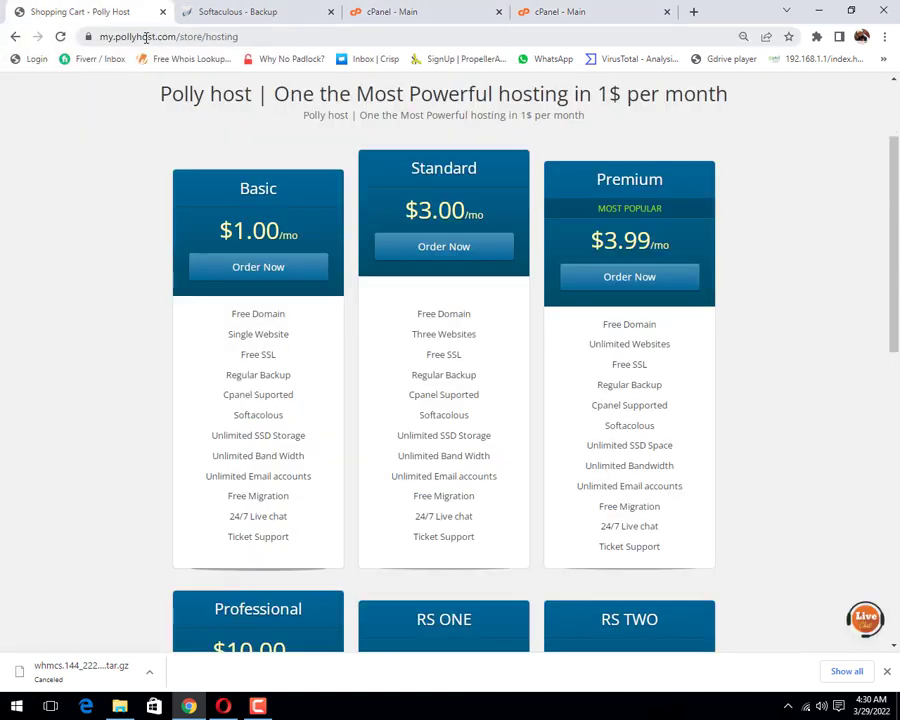
left_click(565, 13)
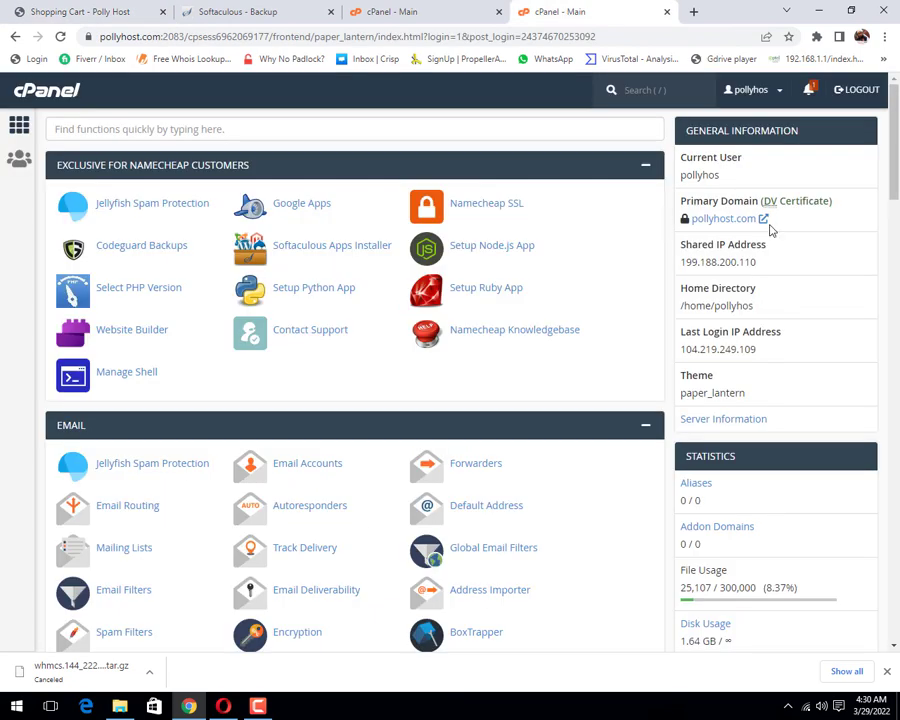
scroll(508, 282, "down", 1)
scroll(508, 282, "down", 1)
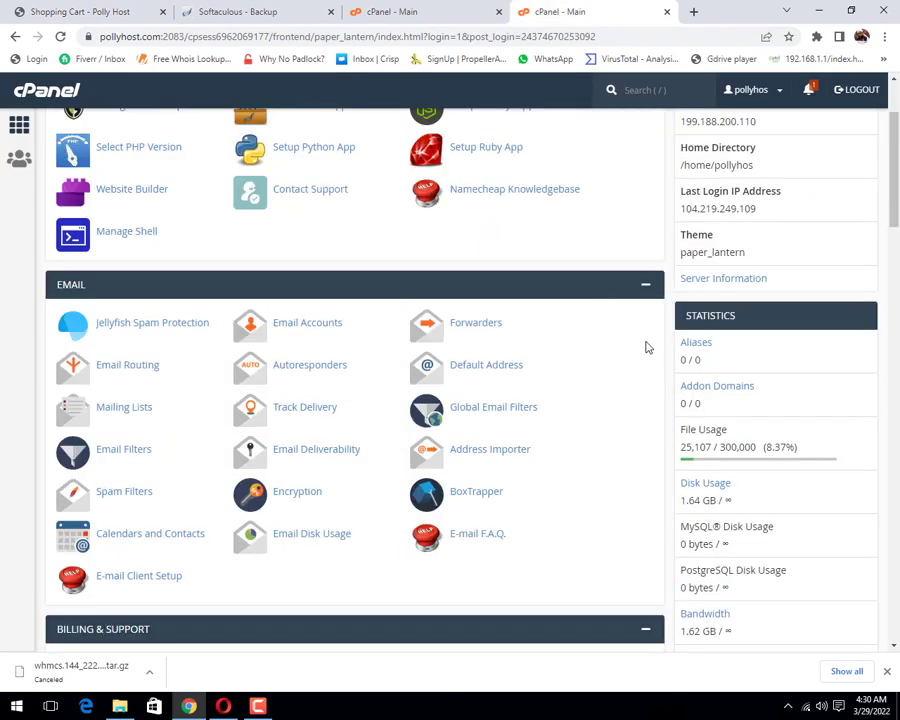
scroll(661, 348, "up", 2)
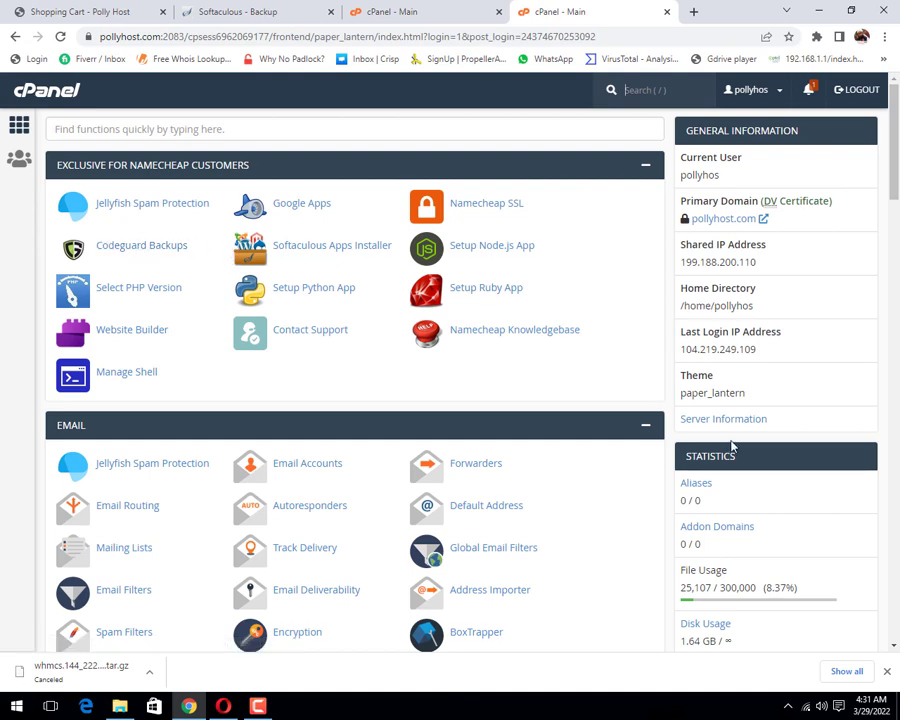
scroll(731, 434, "down", 2)
scroll(731, 437, "up", 2)
scroll(655, 473, "down", 3)
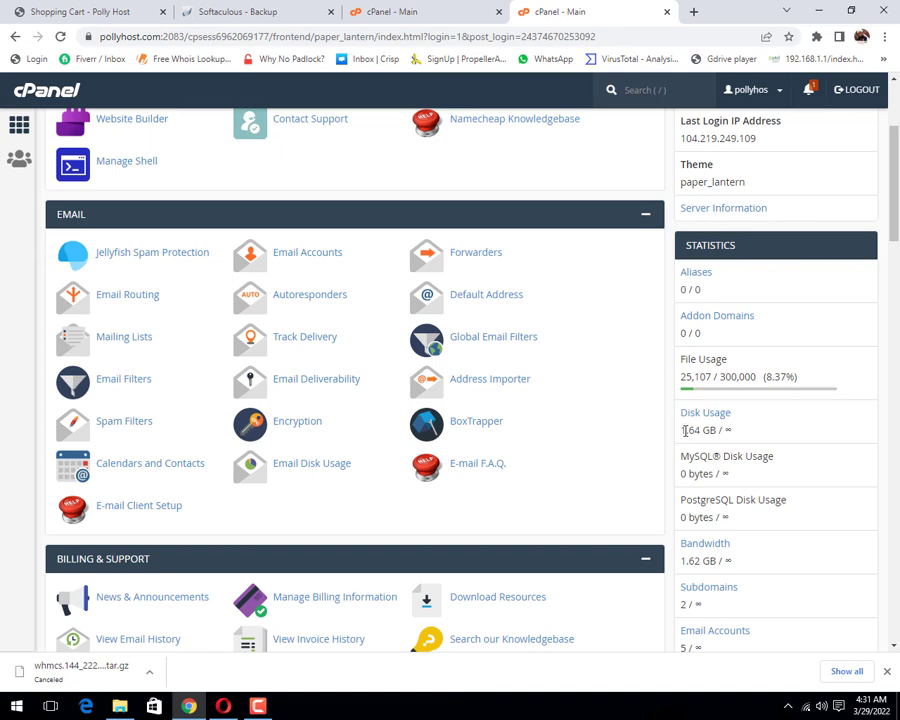
scroll(694, 440, "down", 4)
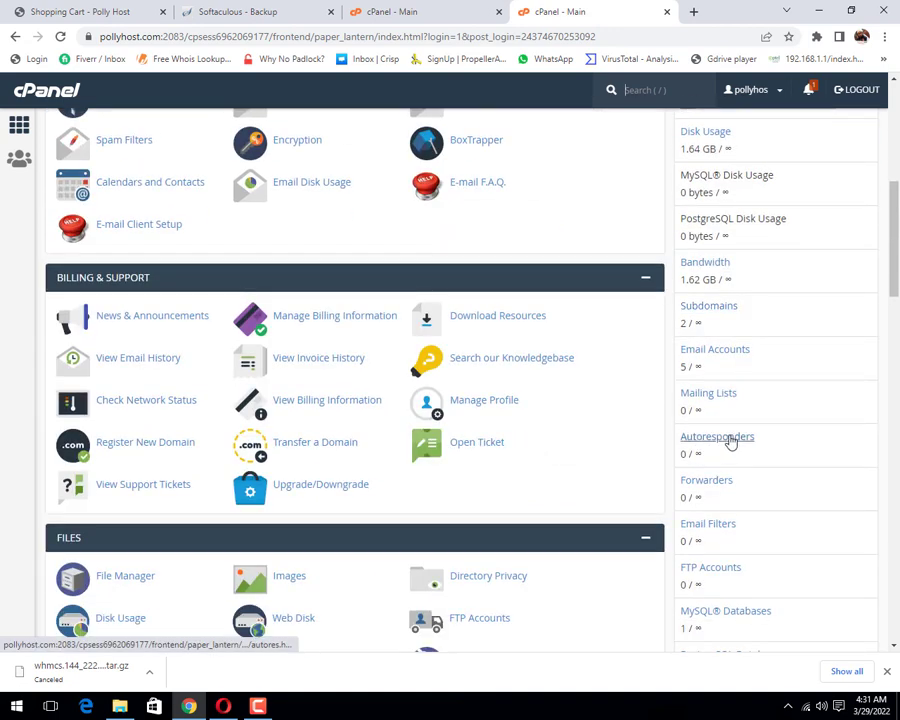
scroll(729, 443, "down", 2)
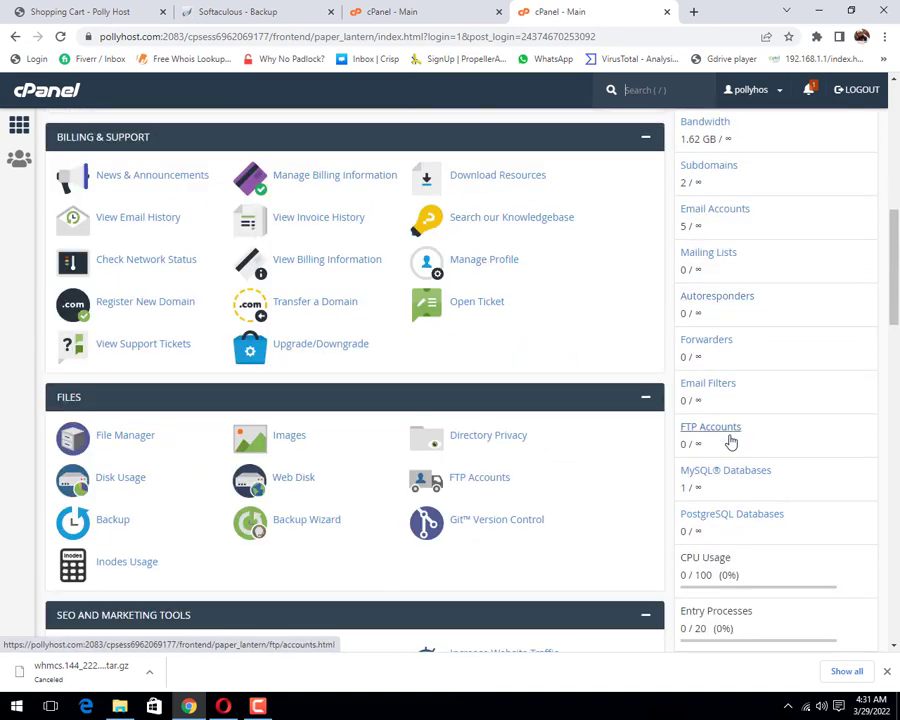
scroll(727, 440, "down", 1)
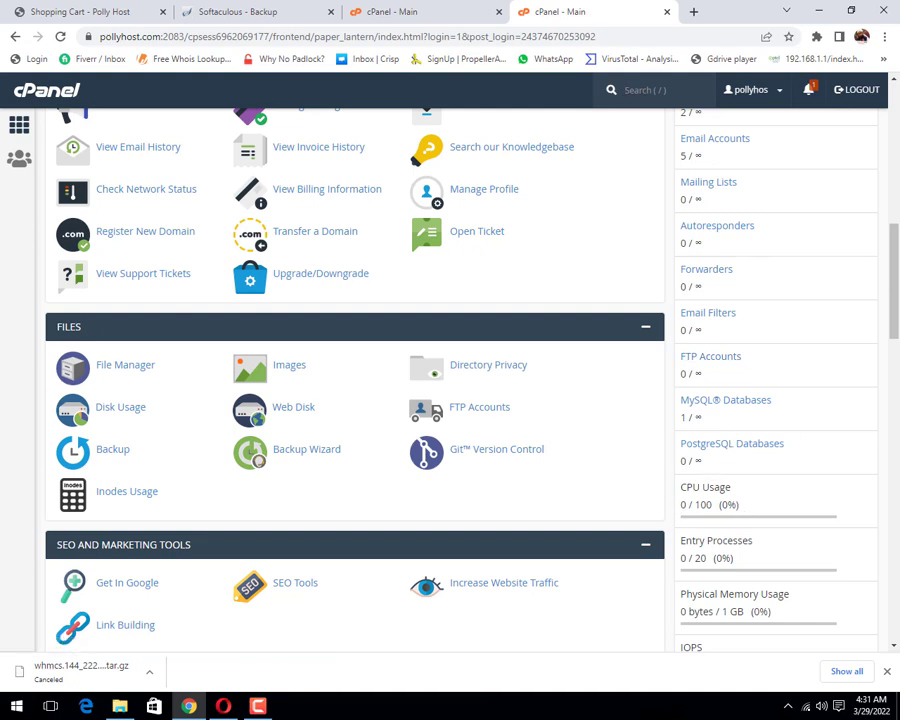
scroll(744, 466, "down", 1)
scroll(744, 466, "down", 3)
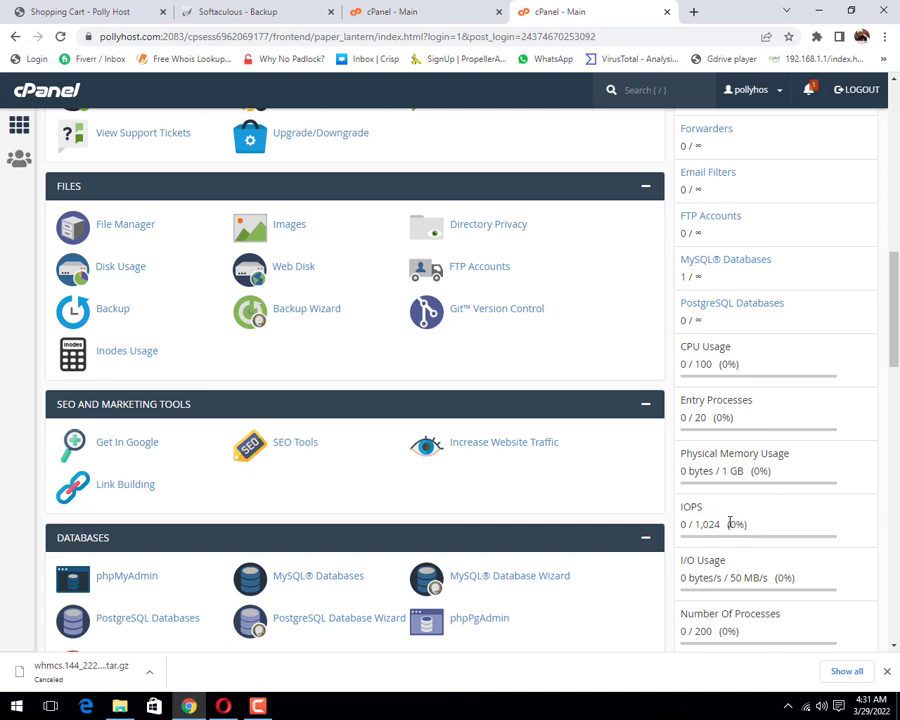
scroll(740, 522, "down", 1)
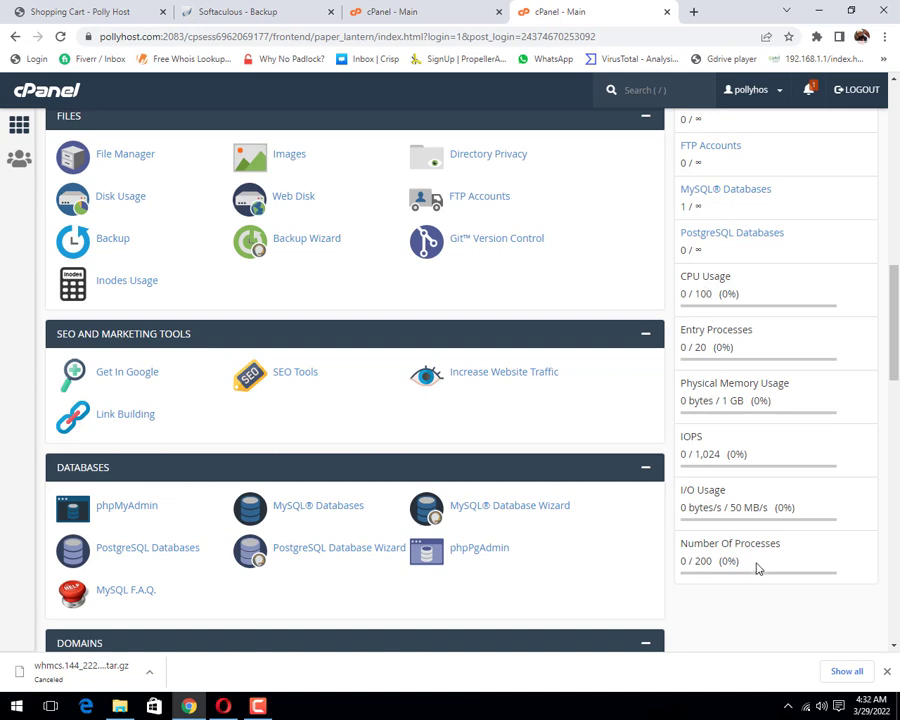
Step: Close Chrome's download bar and recheck the top of the dashboard
left_click(886, 671)
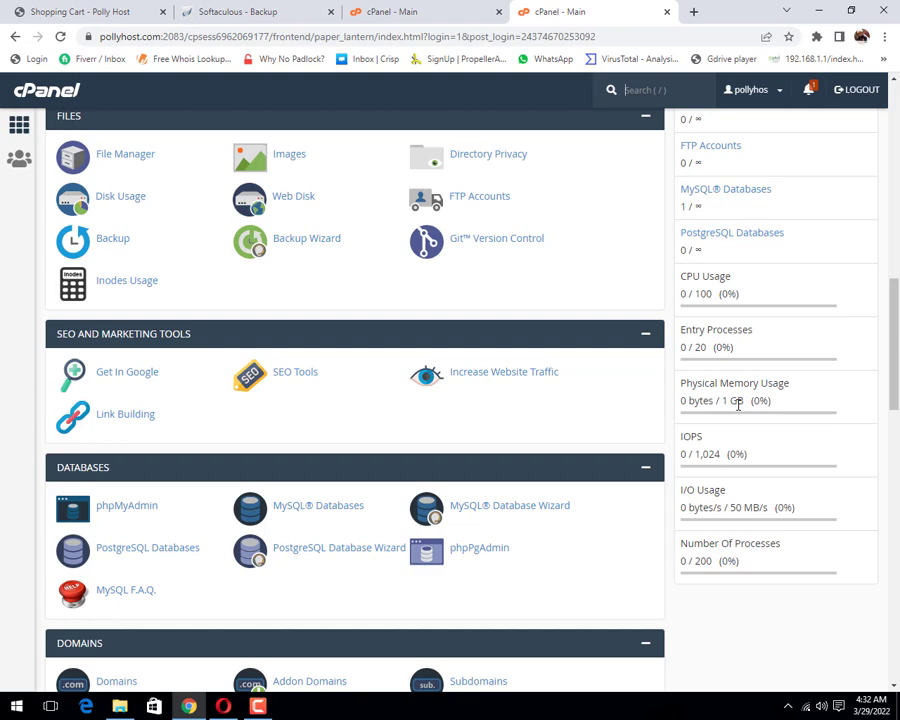
scroll(738, 405, "up", 9)
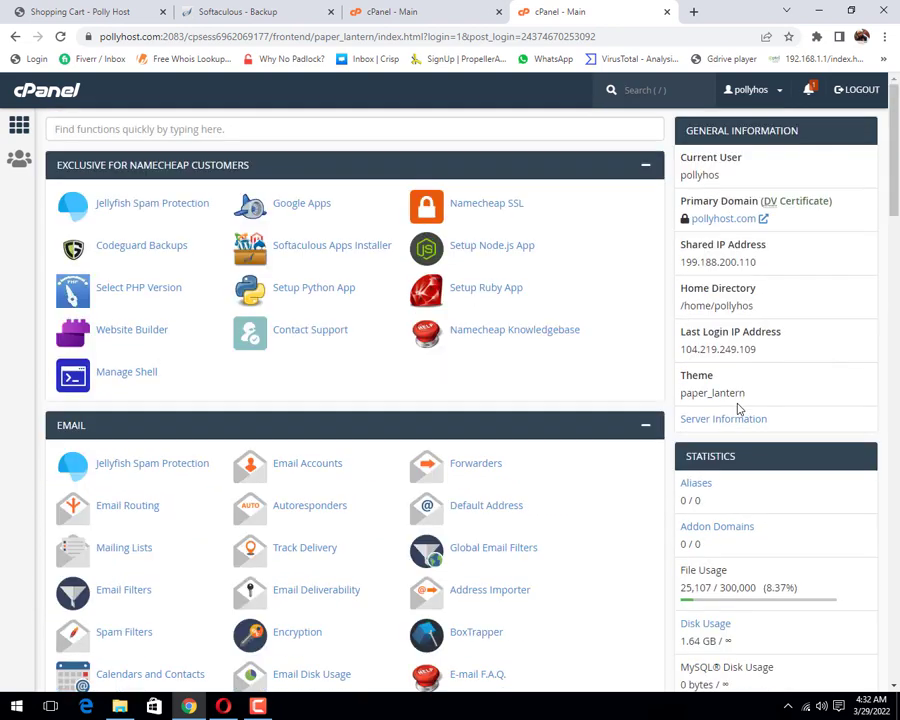
scroll(736, 406, "down", 5)
scroll(736, 406, "up", 4)
scroll(738, 409, "up", 3)
Step: Scroll through the other cPanel account's main dashboard to compare it
left_click(394, 14)
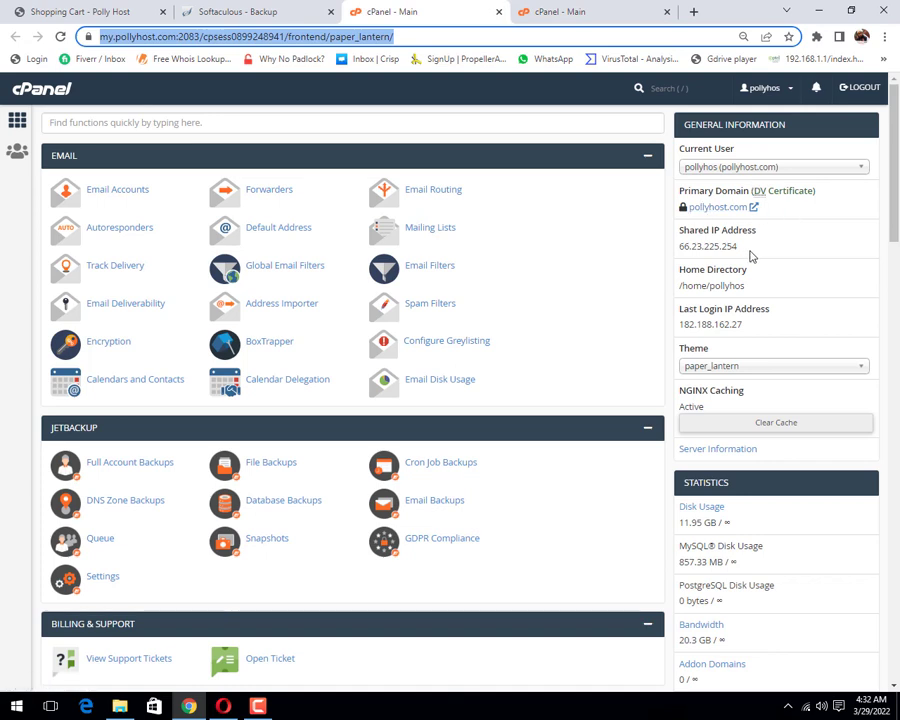
scroll(727, 311, "down", 1)
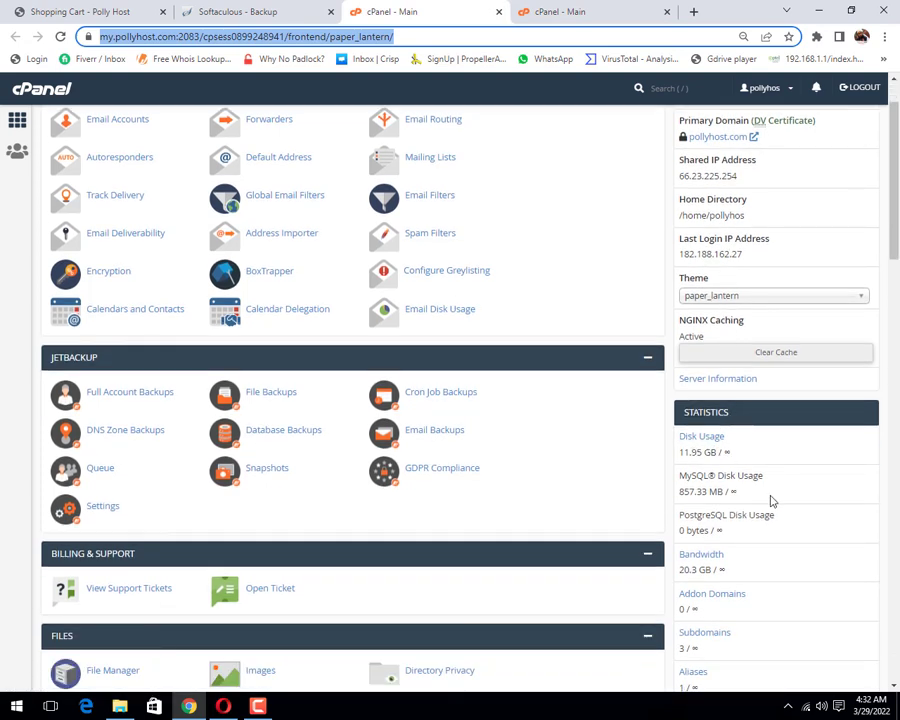
scroll(750, 590, "down", 6)
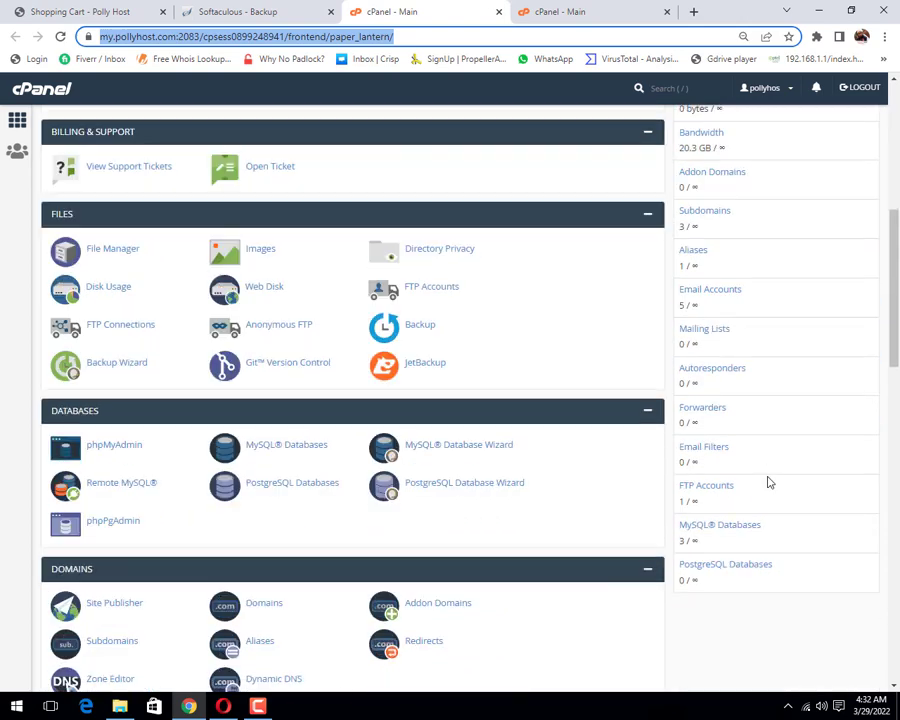
scroll(769, 483, "down", 2)
scroll(766, 478, "up", 6)
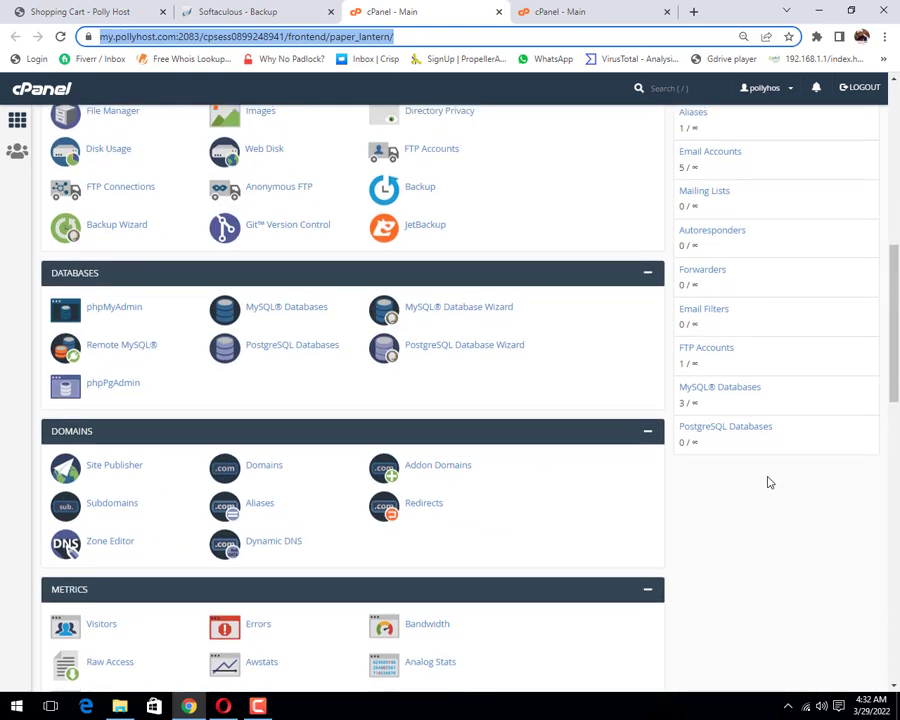
scroll(777, 457, "down", 4)
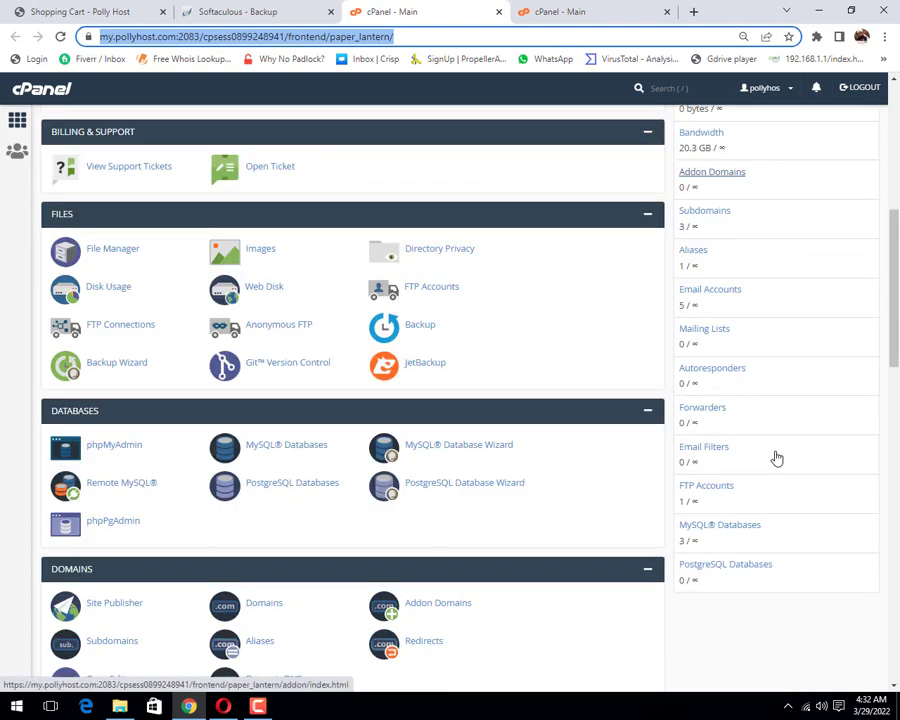
scroll(777, 457, "down", 5)
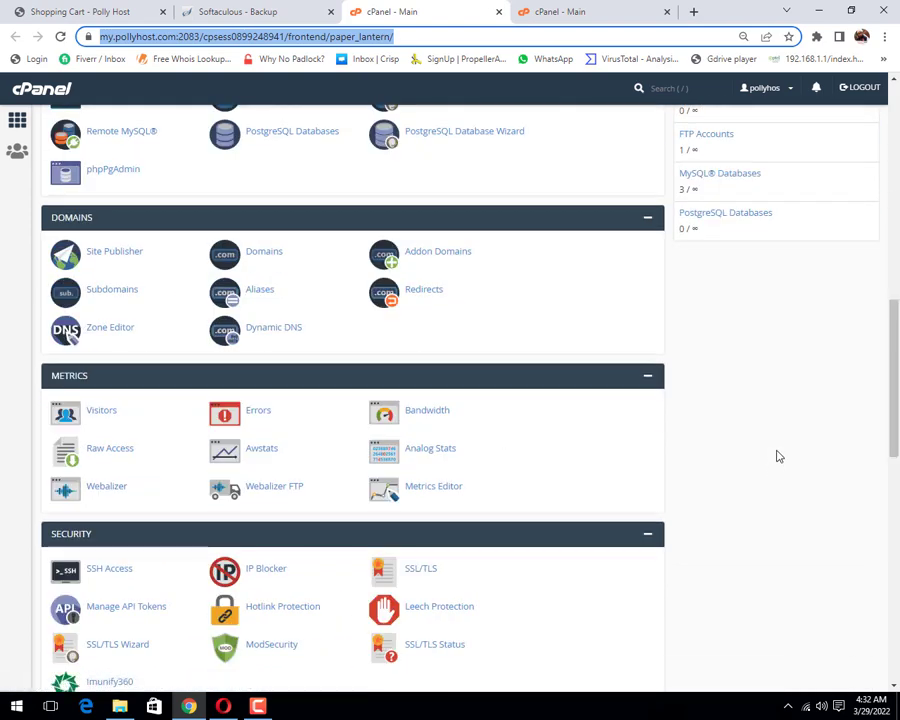
scroll(779, 457, "up", 11)
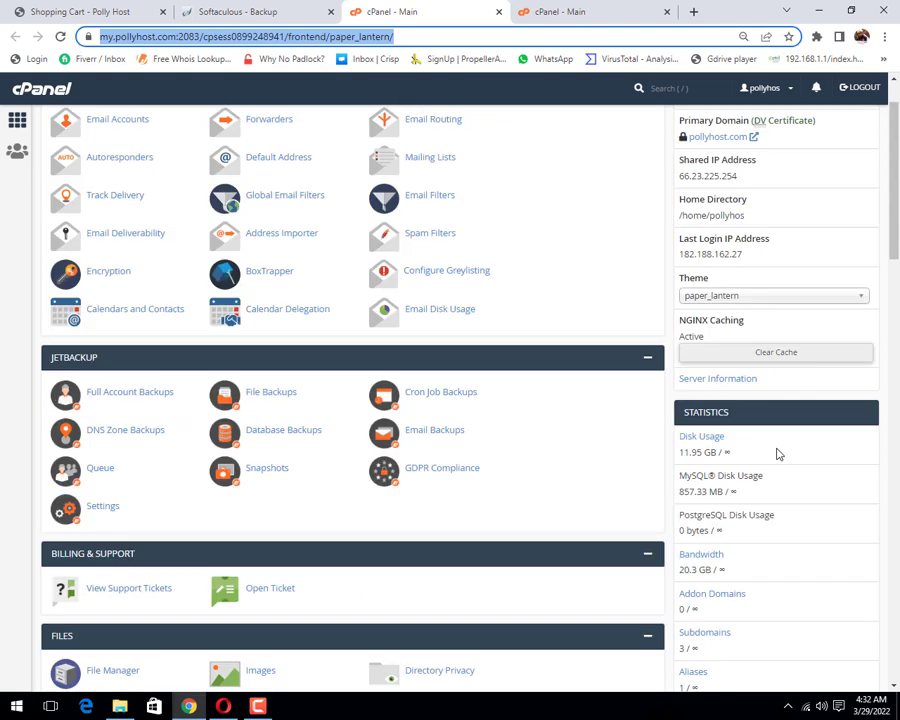
scroll(790, 430, "up", 2)
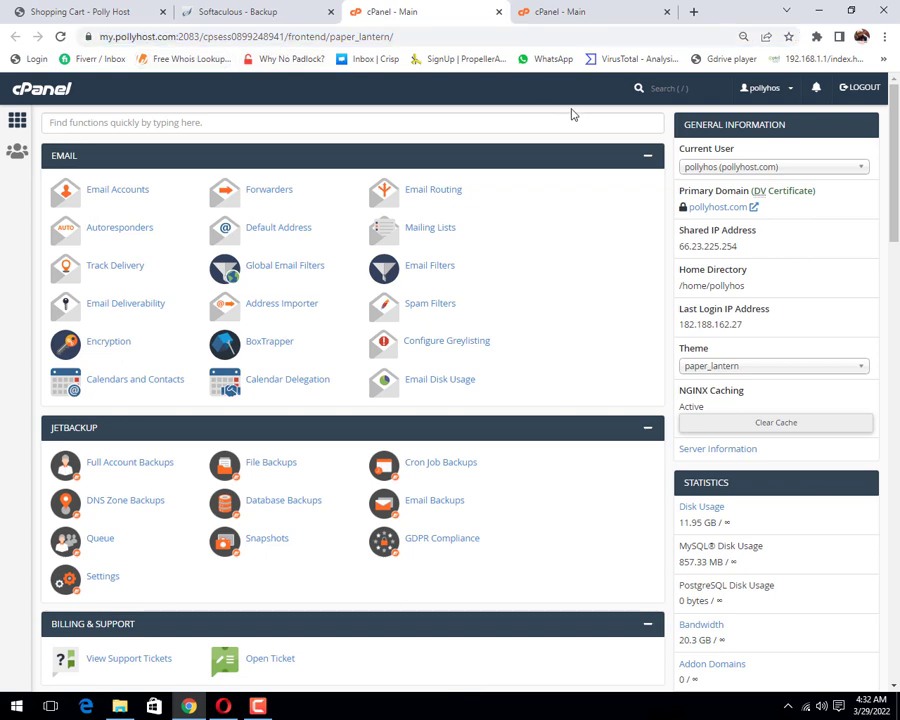
Step: Flip between both cPanel main tabs and return to the WHMCS backup, now at 95%
left_click(572, 10)
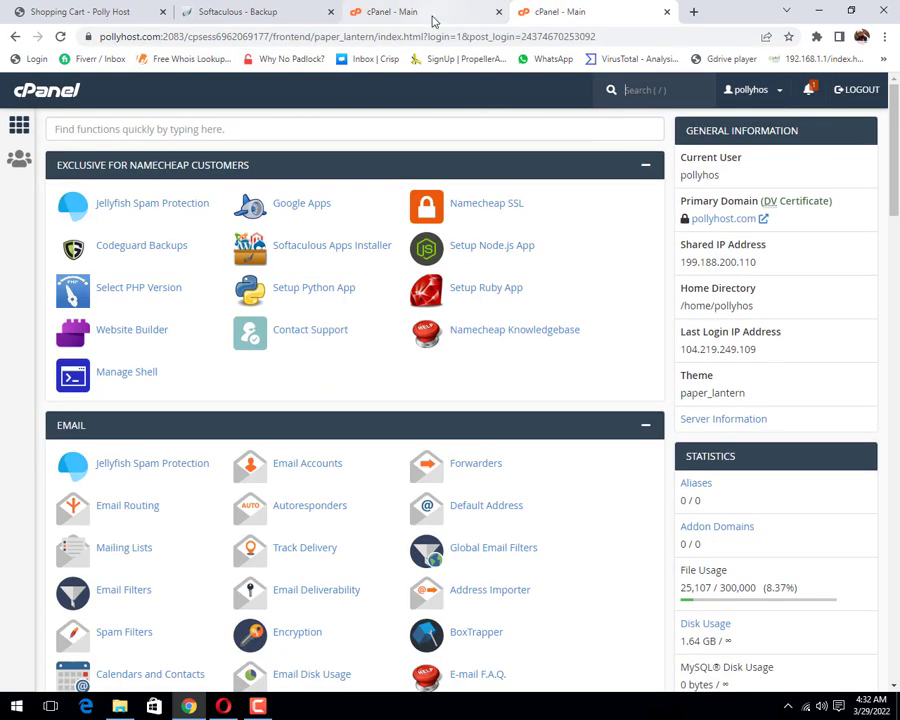
left_click(432, 19)
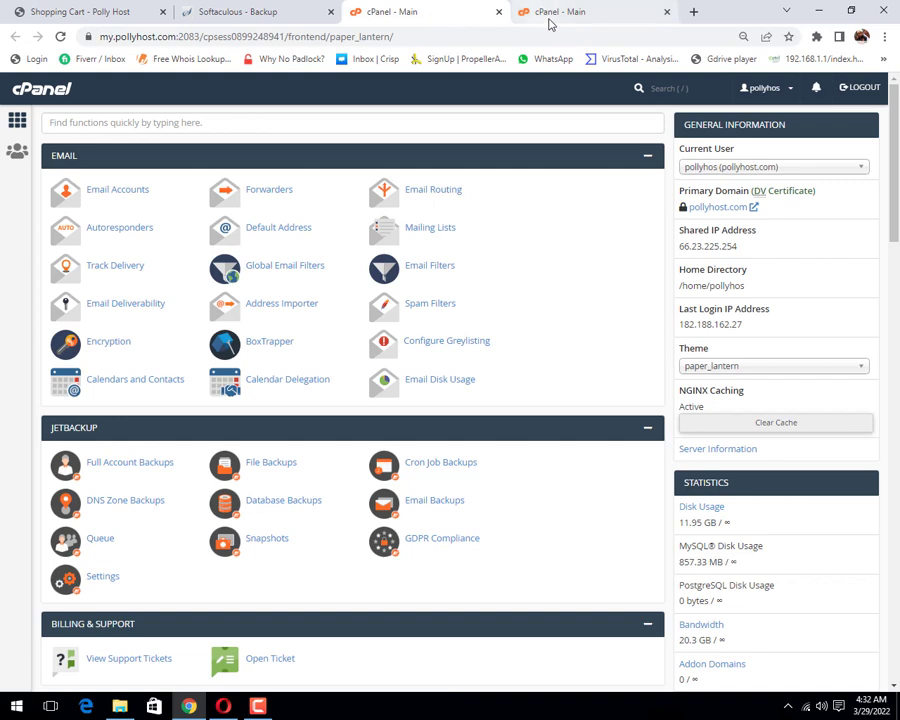
left_click(240, 14)
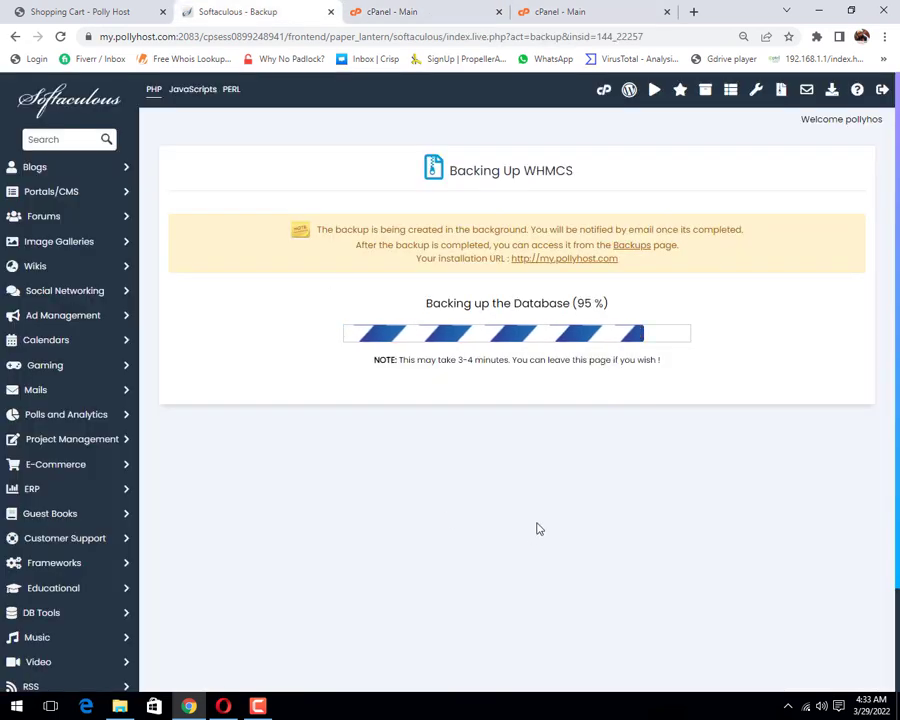
Step: Open the control panel in a new tab and launch File Manager at /home/pollyhos
right_click(604, 92)
left_click(660, 103)
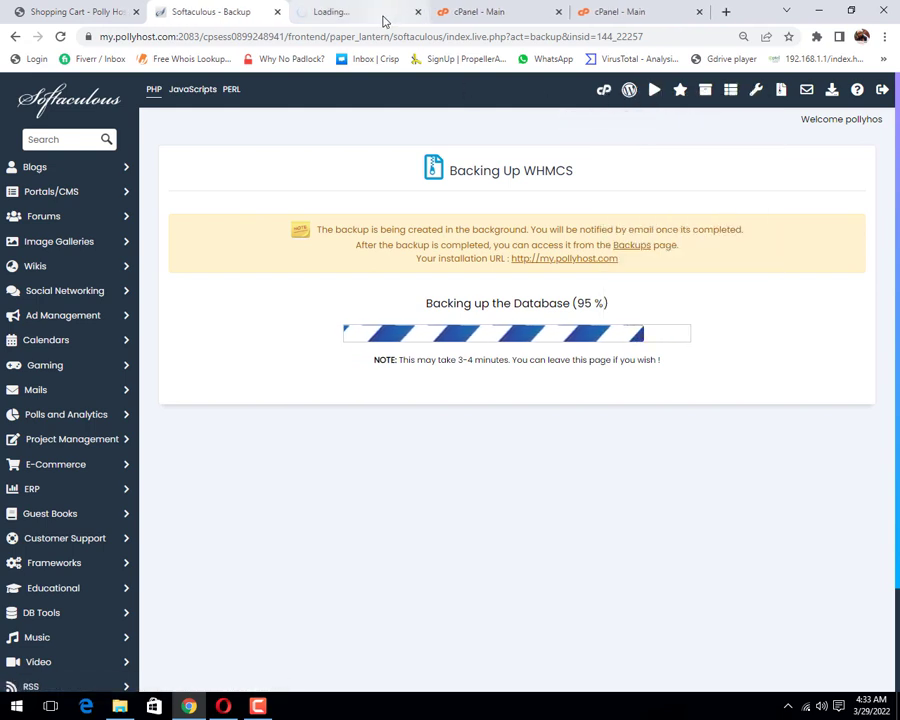
left_click(368, 14)
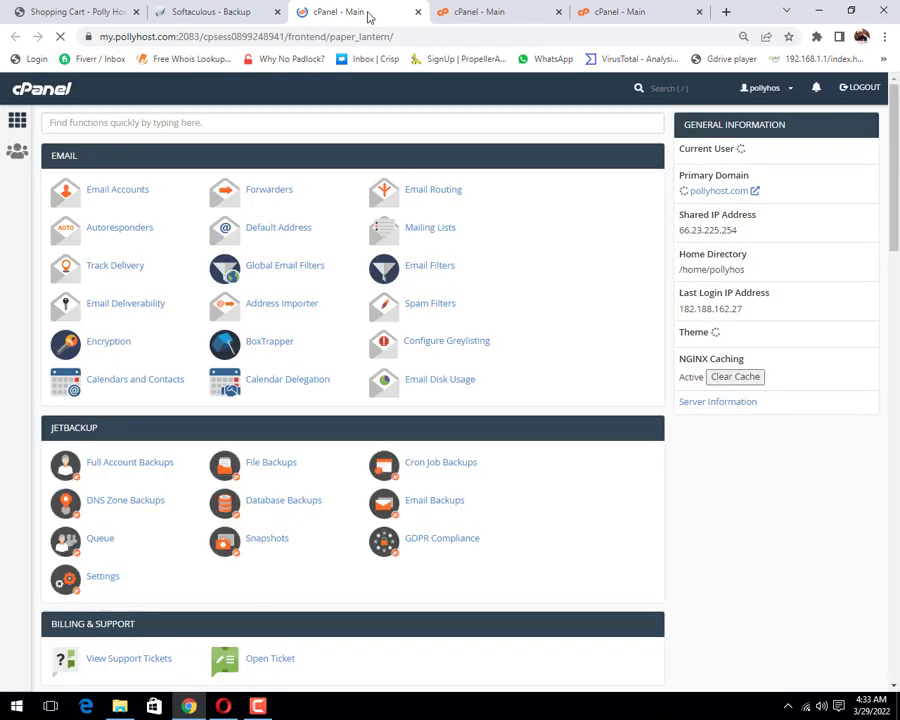
scroll(345, 445, "down", 4)
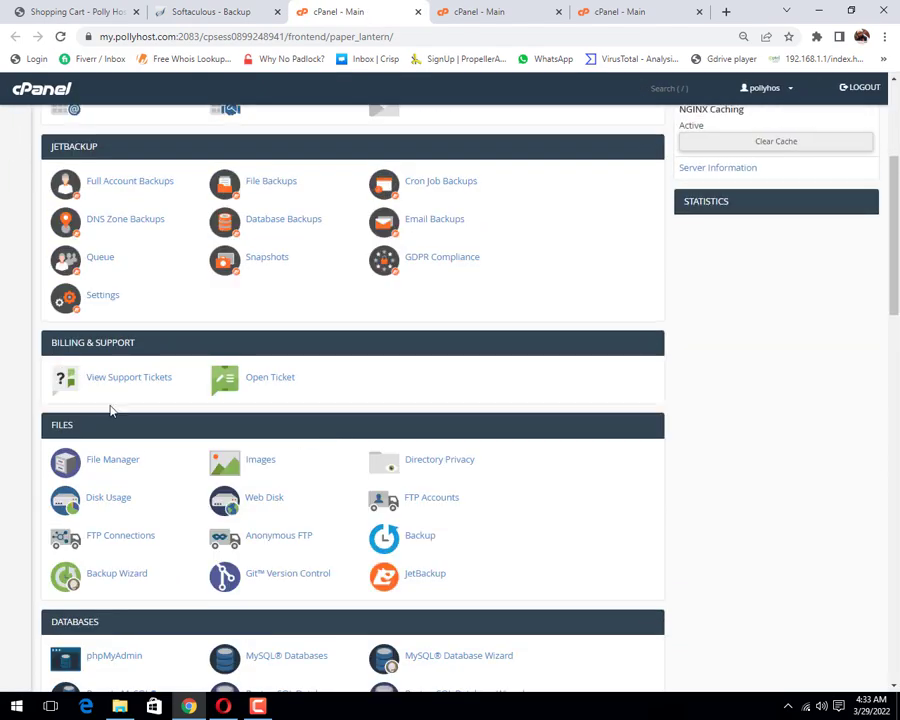
left_click(116, 470)
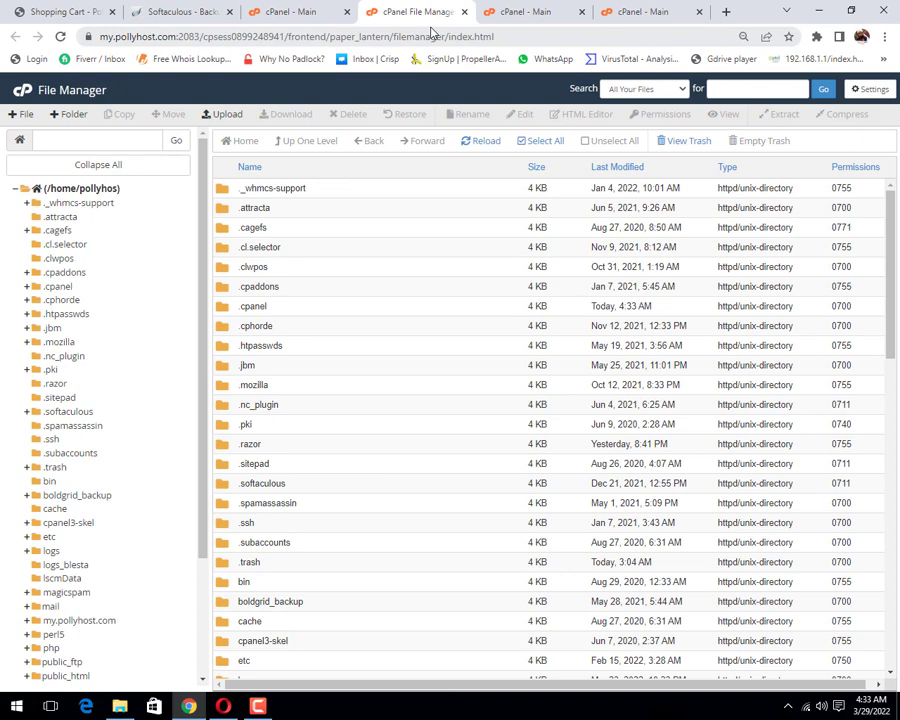
Step: View the softaculous_backups archives, then return to Softaculous showing the WHMCS backup-created message
scroll(478, 494, "down", 9)
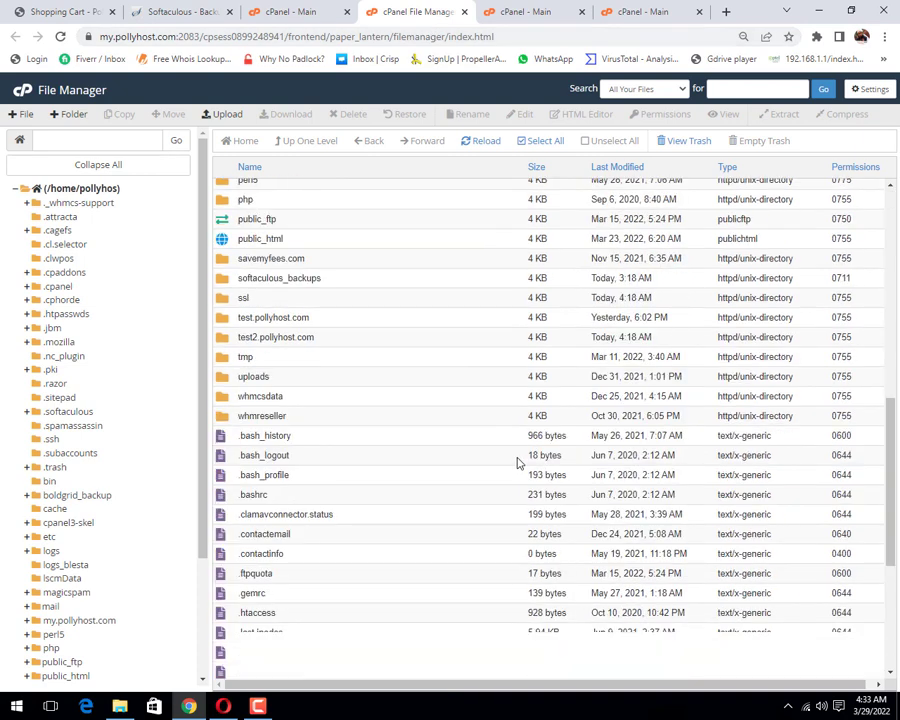
scroll(140, 520, "down", 2)
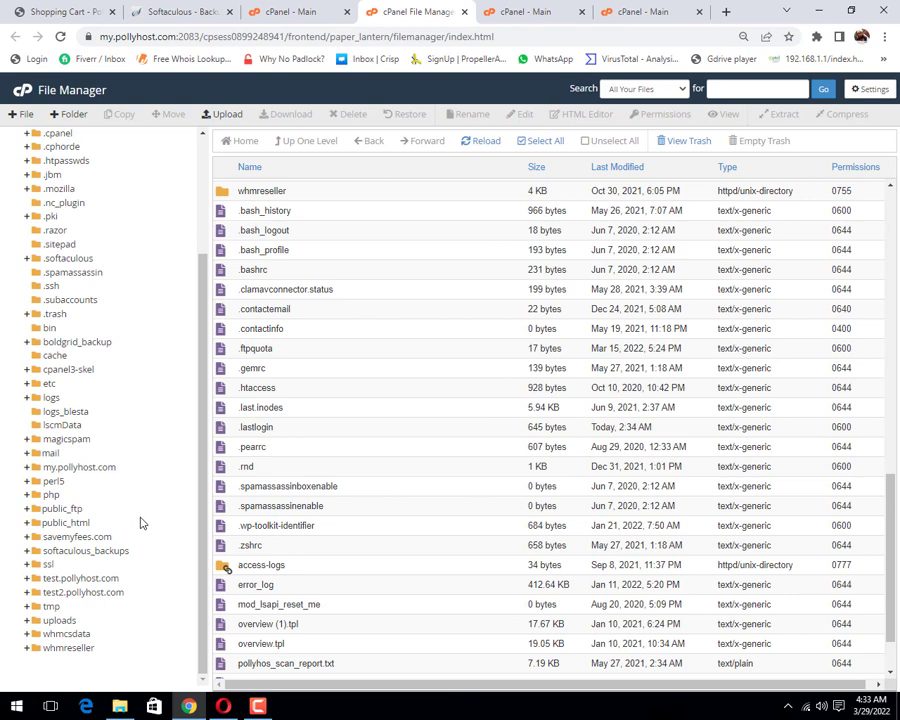
left_click(70, 551)
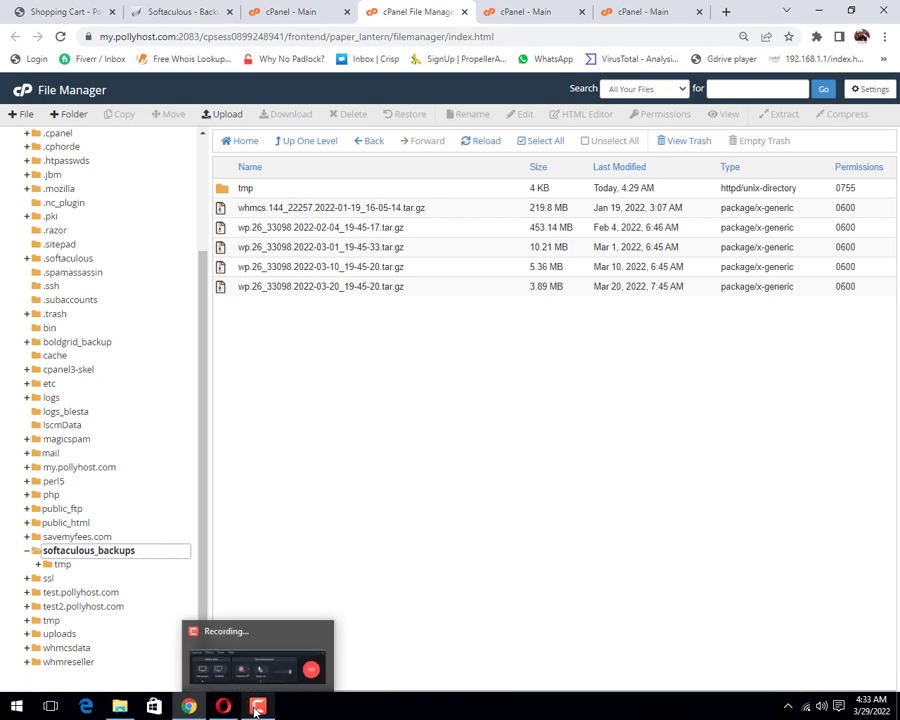
left_click(257, 710)
left_click(830, 640)
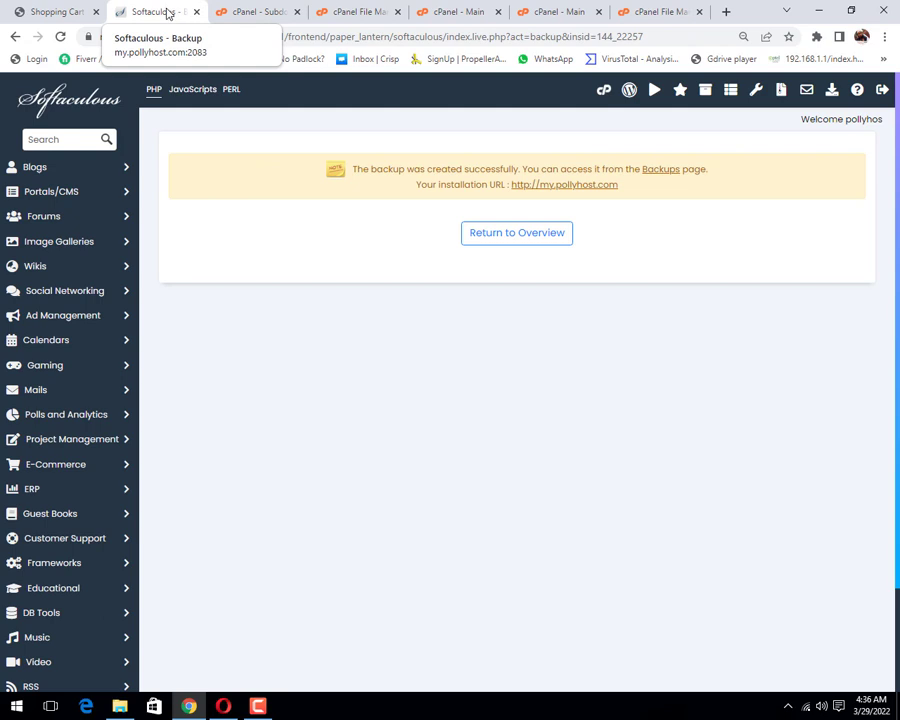
Step: Leave Softaculous for the cPanel dashboard and open Subdomains under Domains
left_click(257, 706)
left_click(826, 648)
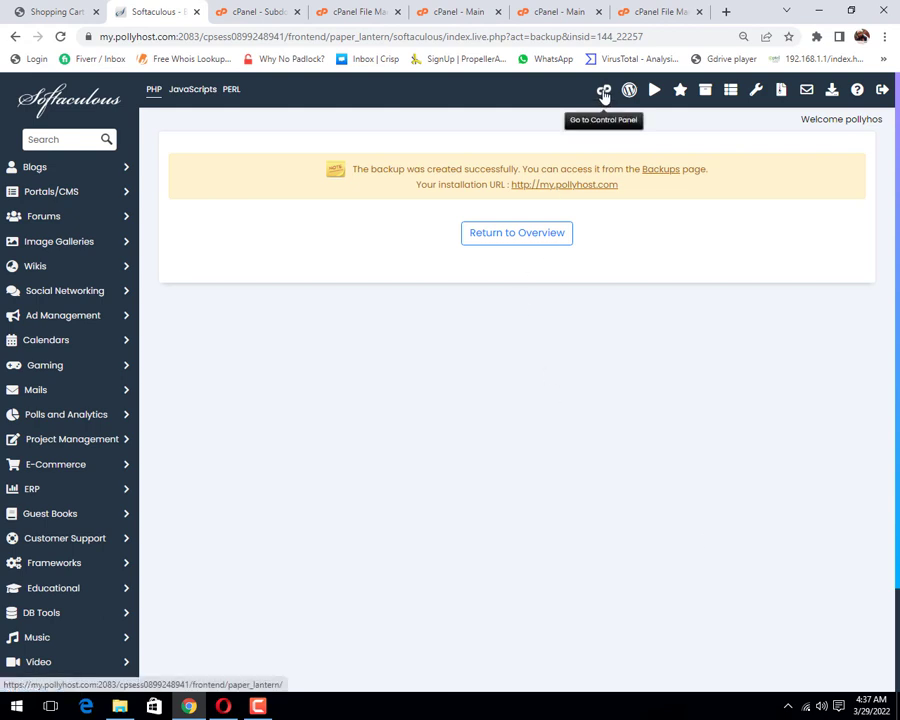
left_click(603, 91)
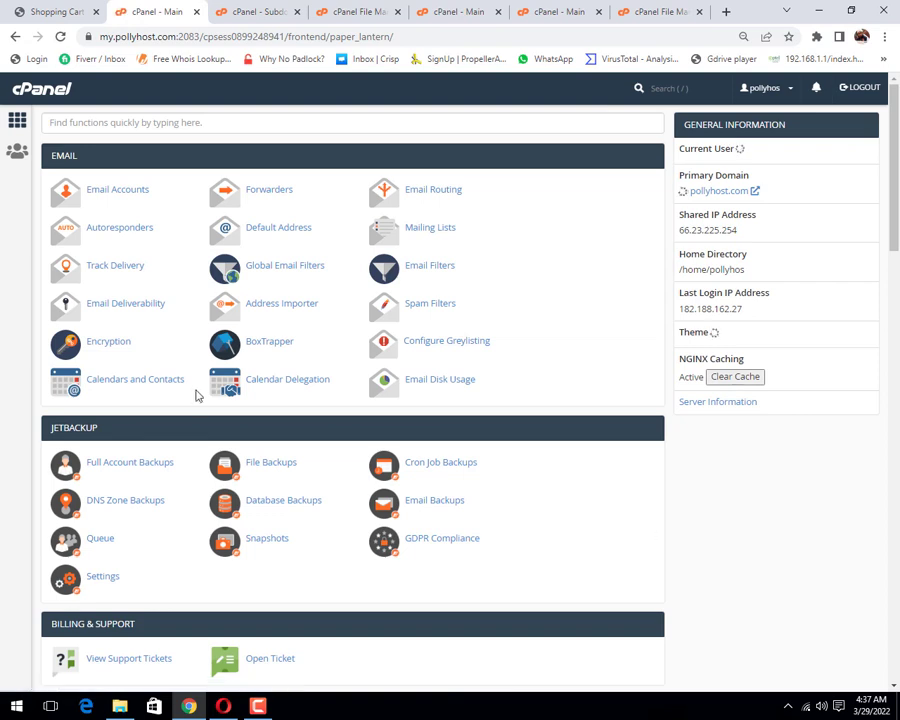
scroll(217, 404, "down", 5)
scroll(240, 420, "down", 2)
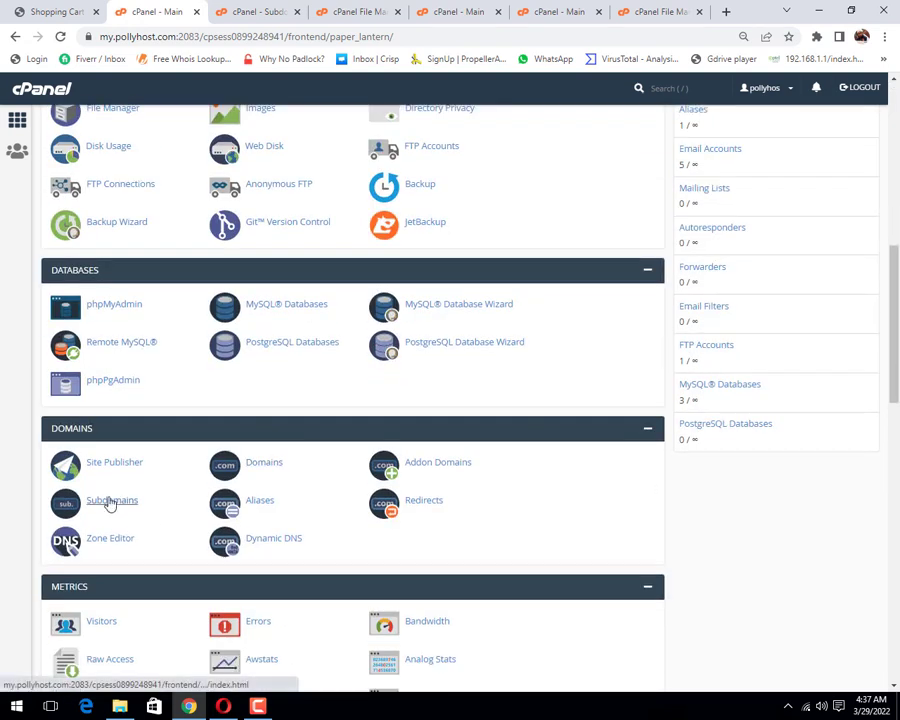
left_click(110, 502)
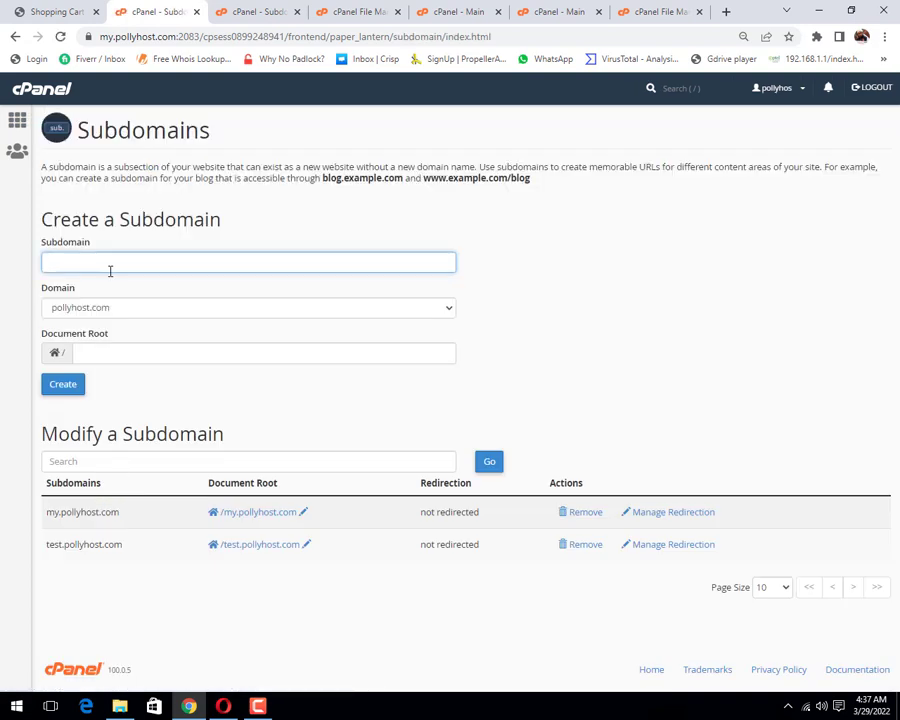
Step: Create subdomain test2 with document root test2.pollyhost.com, then return to the subdomain list
left_click(110, 270)
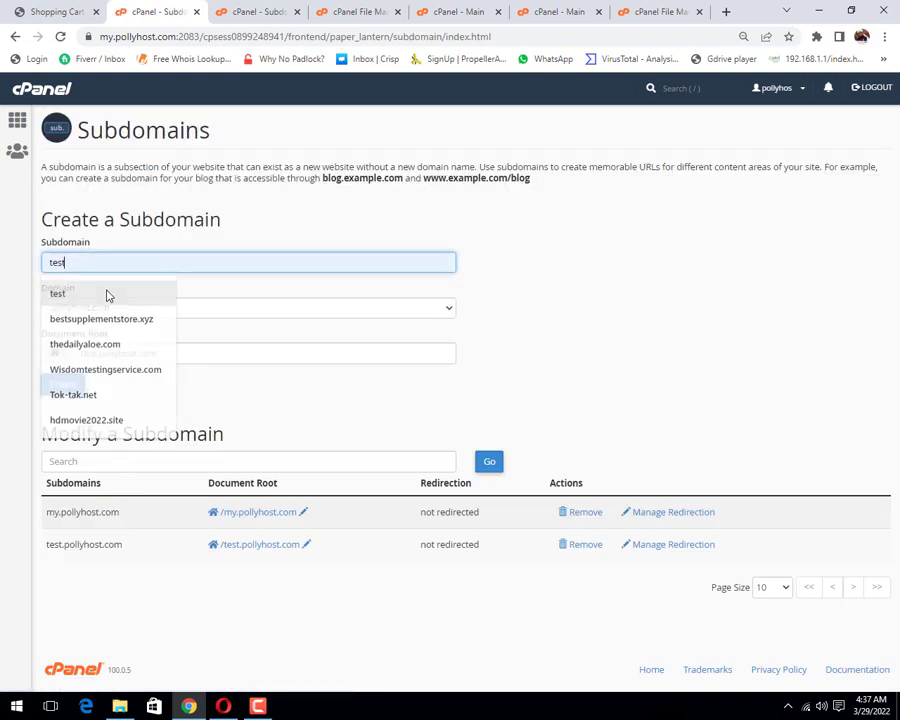
left_click(106, 293)
type("2")
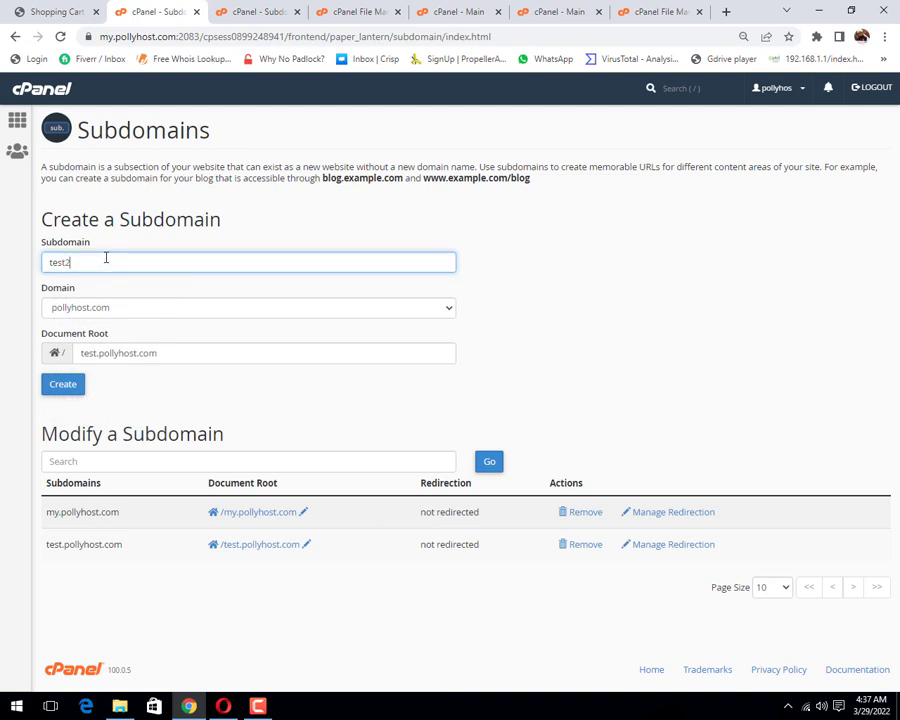
left_click(50, 384)
left_click(96, 353)
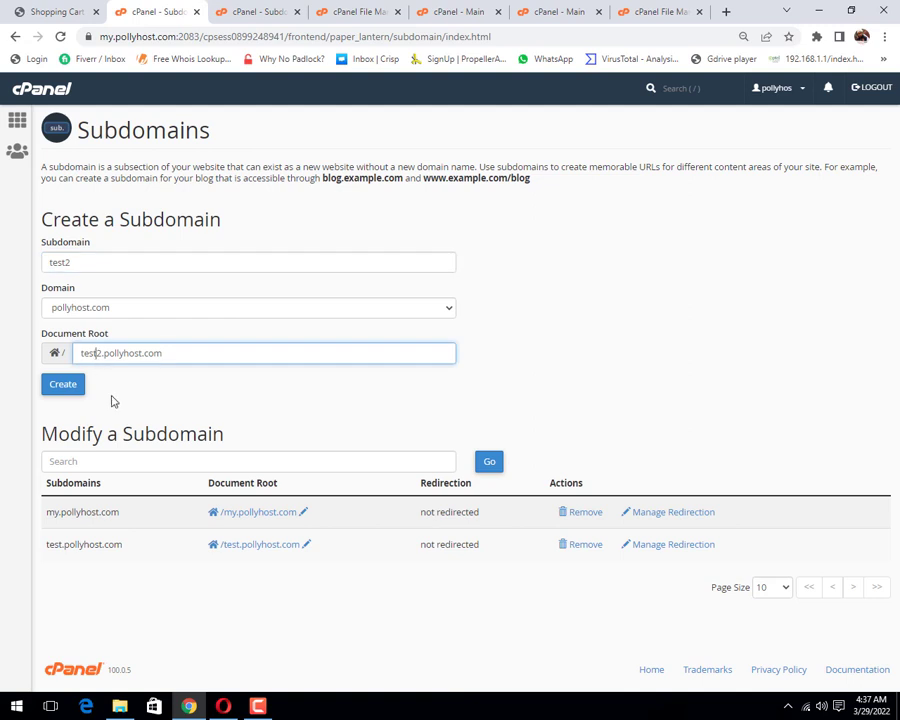
left_click(76, 390)
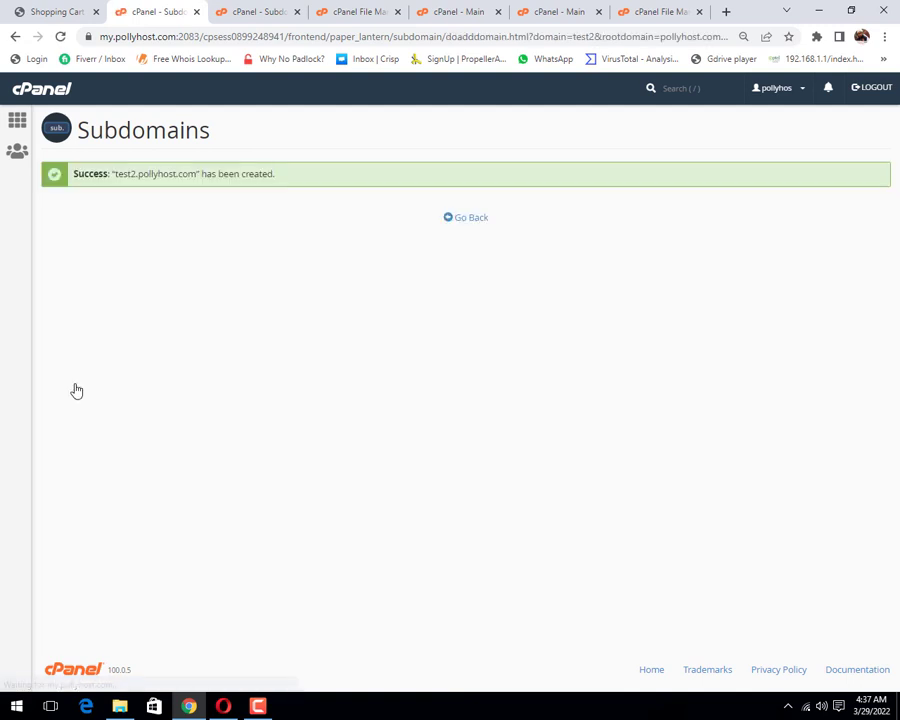
left_click(468, 222)
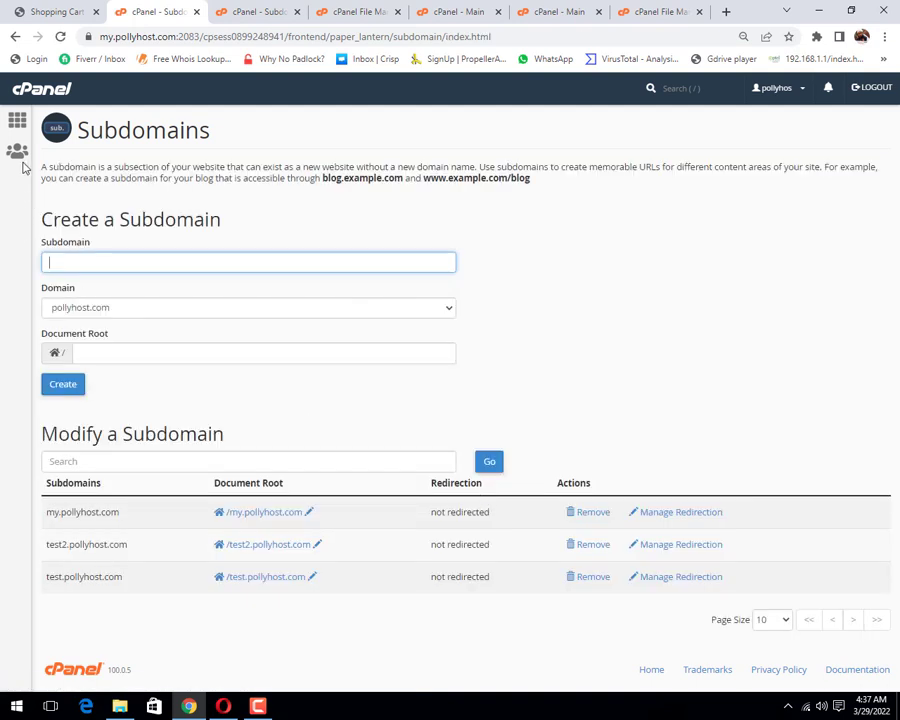
Step: Open File Manager from the cPanel tools home
left_click(15, 120)
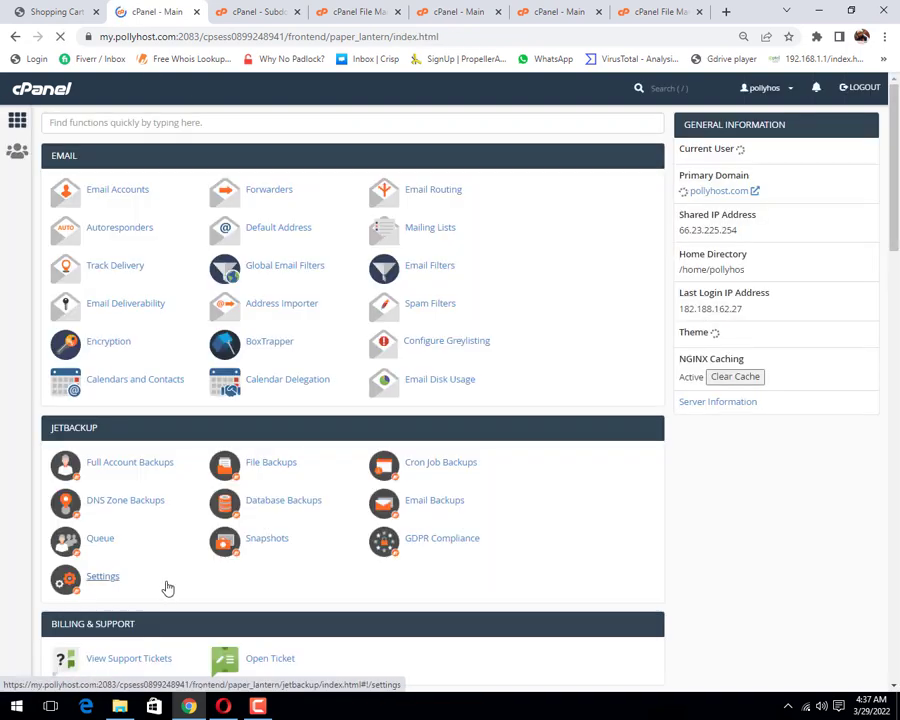
scroll(126, 536, "down", 3)
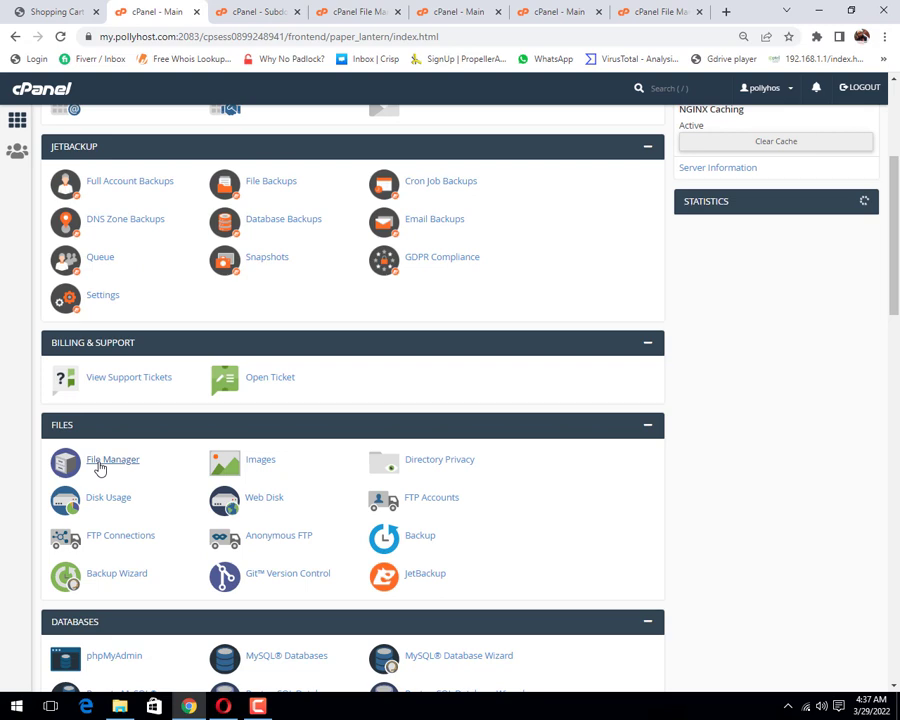
left_click(108, 460)
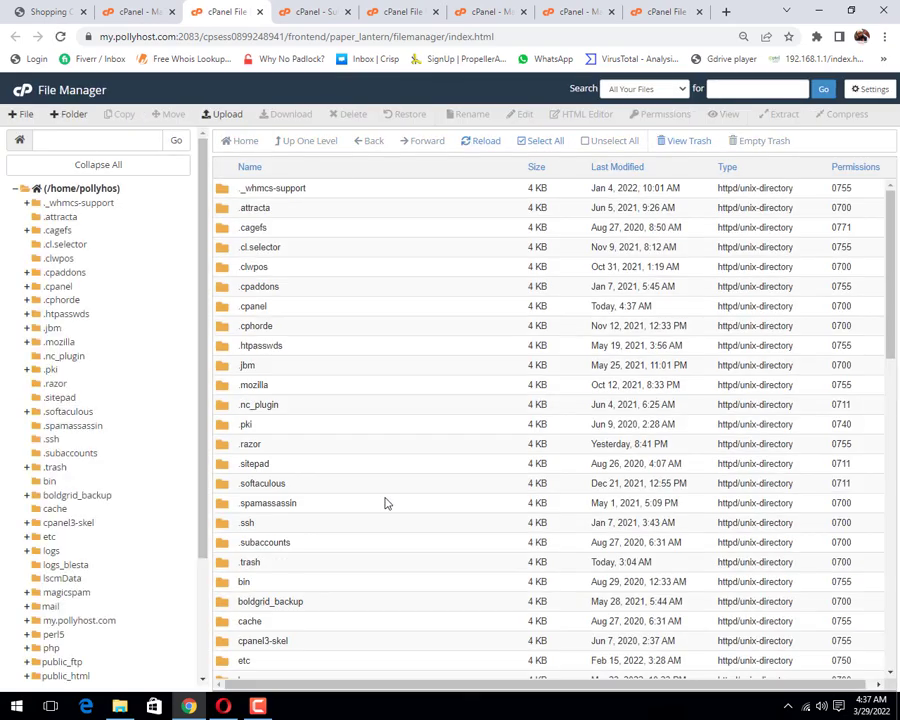
Step: Open softaculous_backups and bring up actions for the 367.02 MB 2022-03-29 WHMCS archive
scroll(387, 503, "down", 10)
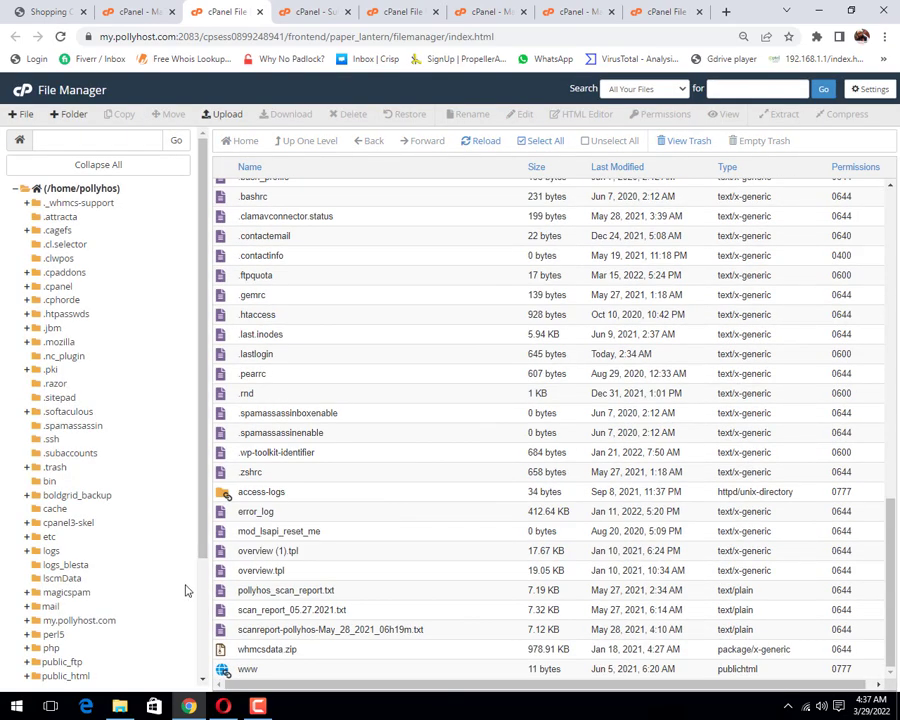
scroll(185, 588, "down", 3)
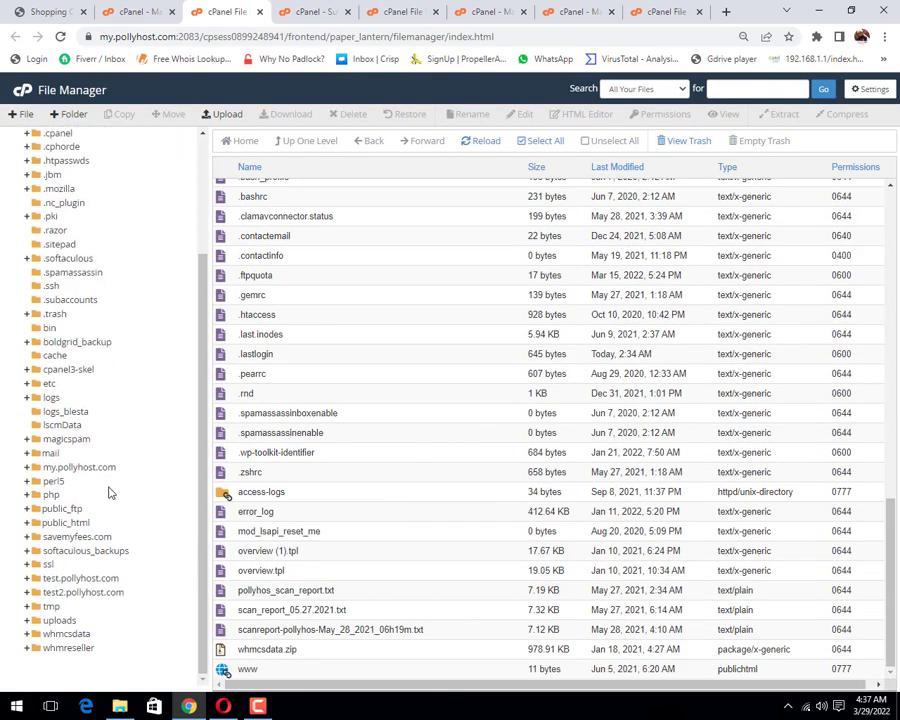
scroll(110, 462, "up", 3)
scroll(120, 464, "down", 3)
left_click(114, 556)
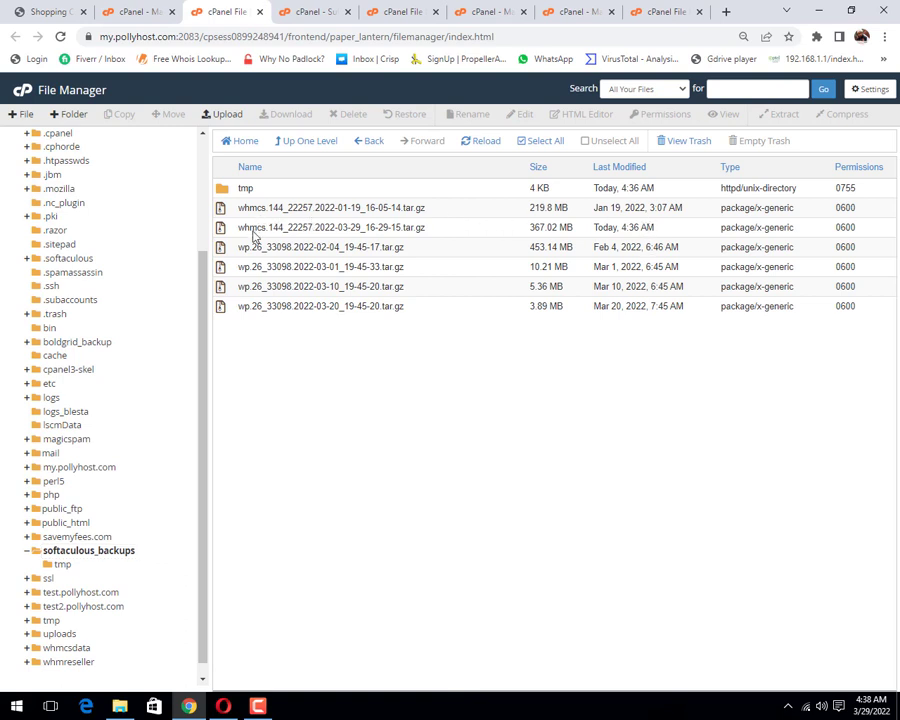
right_click(254, 231)
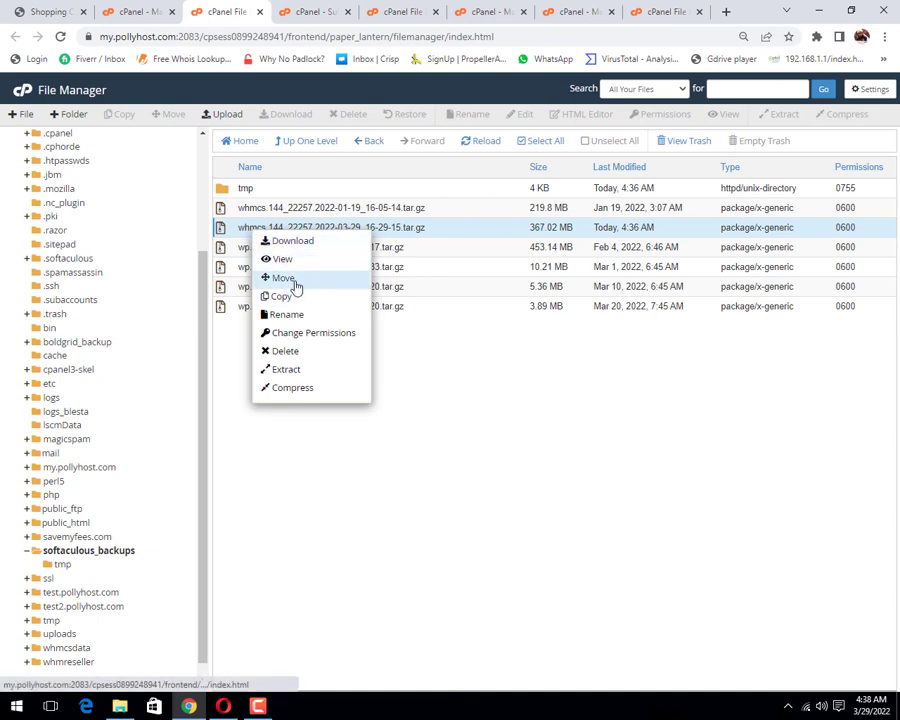
Step: Move the 2022-03-29 WHMCS backup archive to /test2.pollyhost.com
left_click(293, 281)
left_click_drag(429, 396, 351, 400)
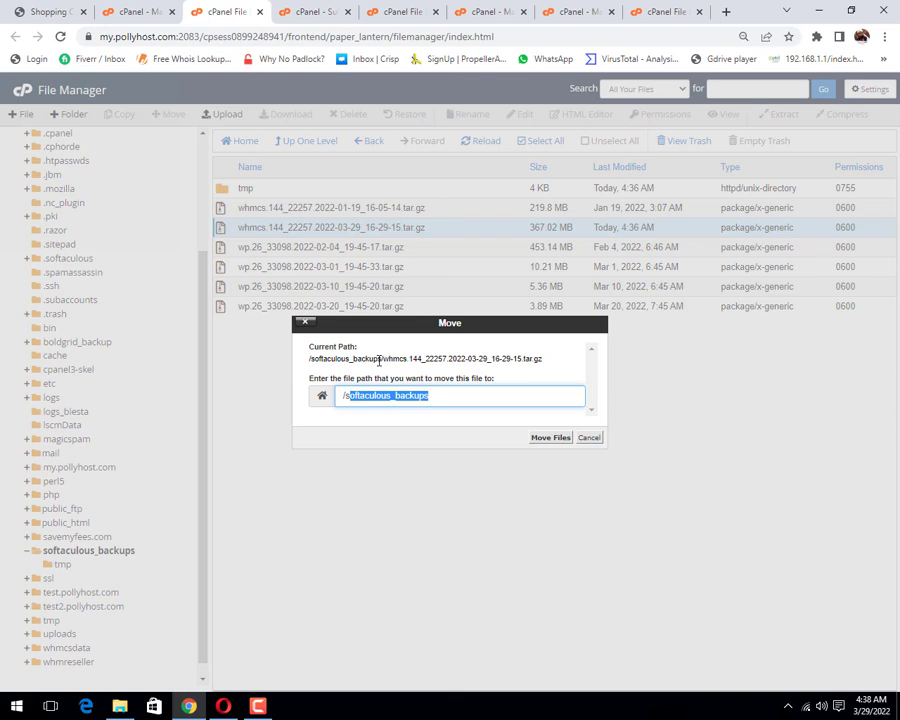
type("t")
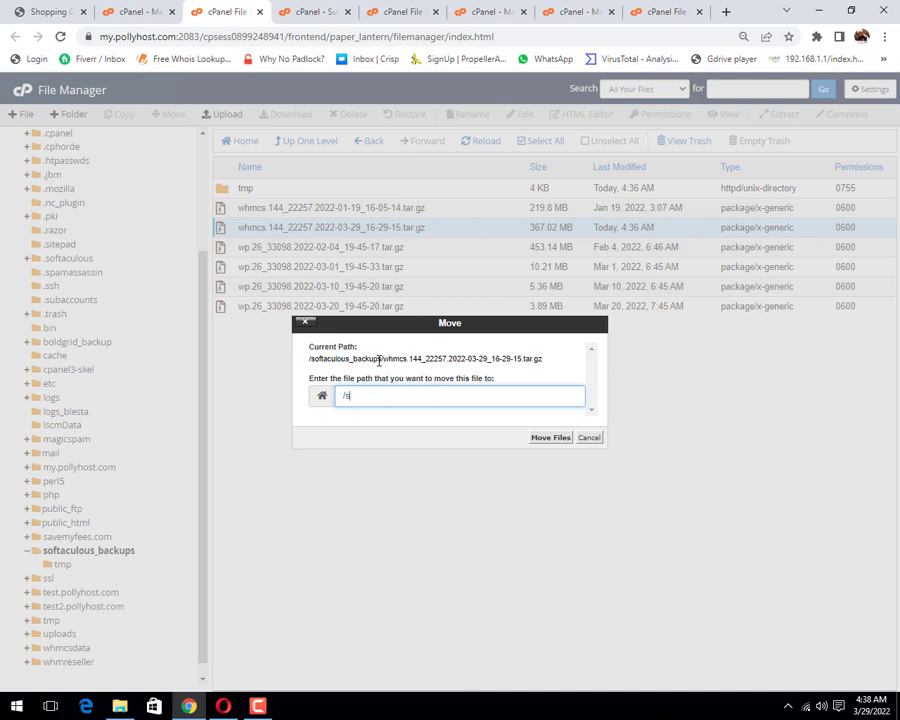
key("BackSpace")
type("te")
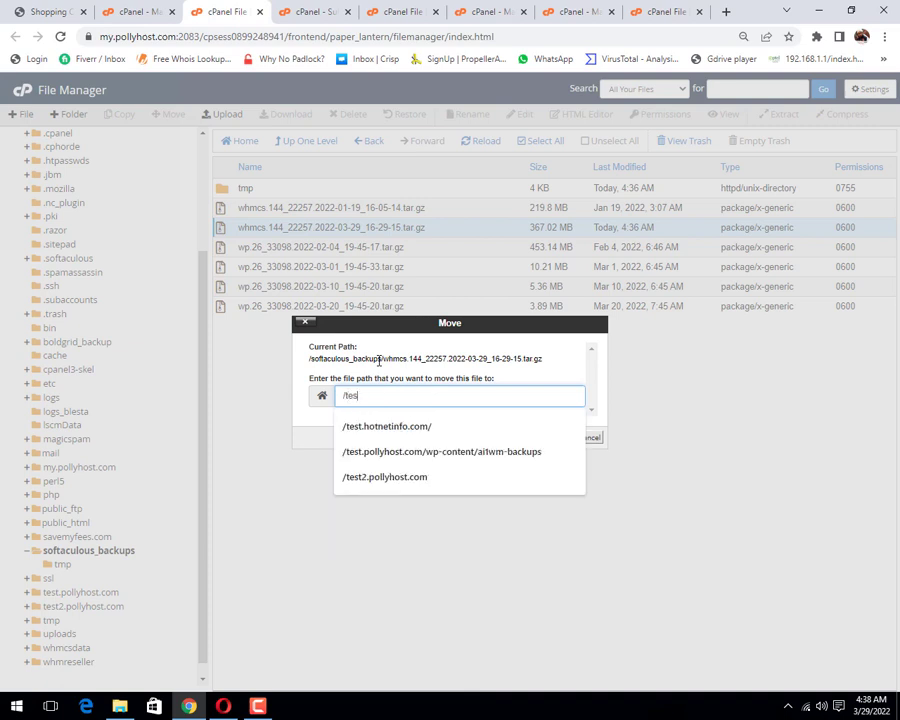
type("st2")
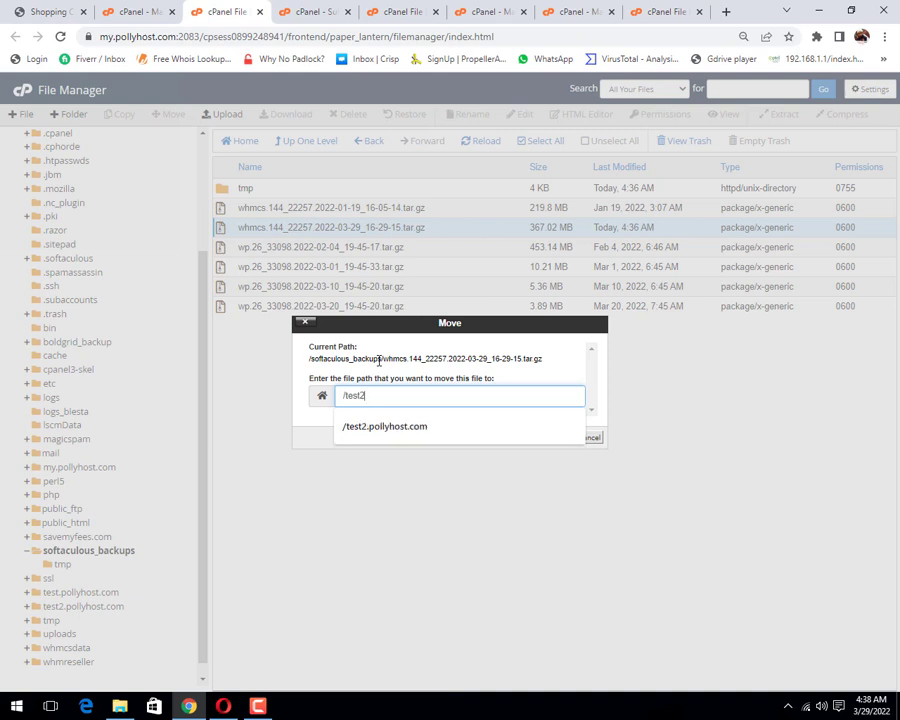
key("Down")
key("Return")
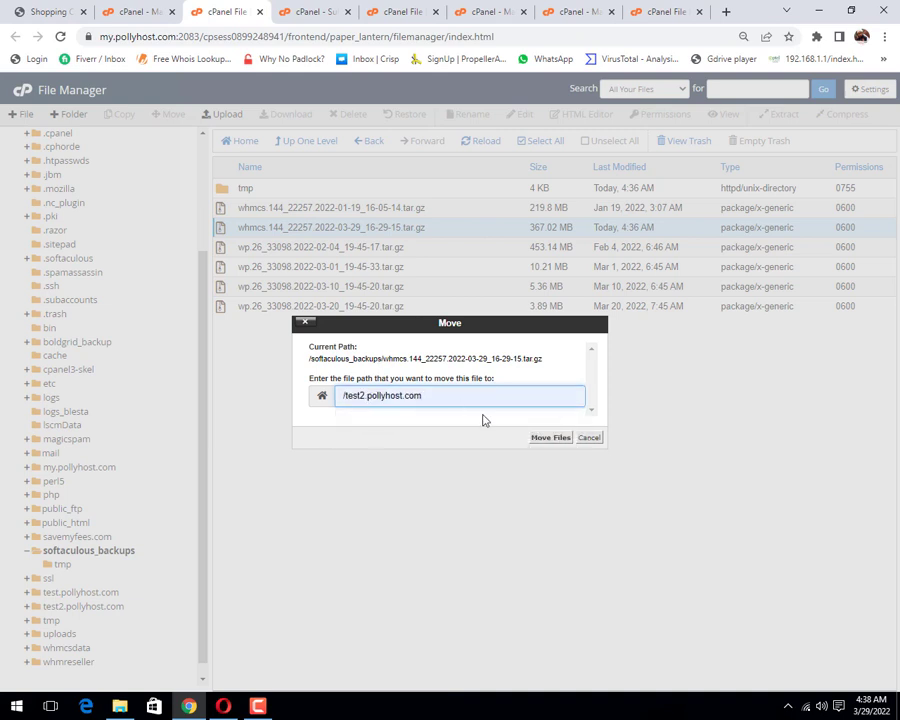
left_click(549, 440)
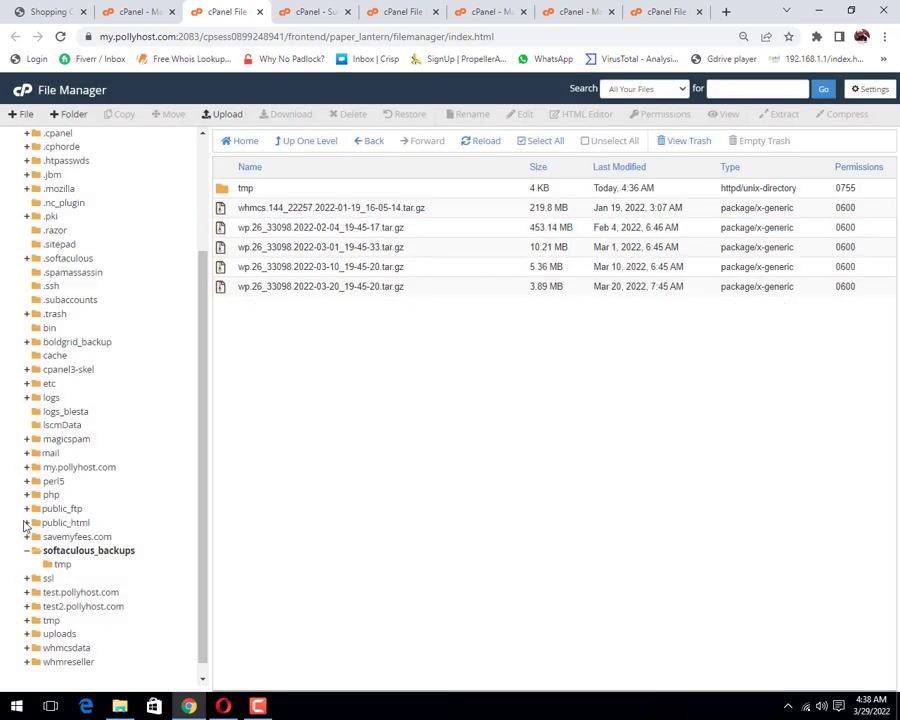
Step: Open the test2.pollyhost.com folder and reload its listing to see the archive
scroll(40, 530, "down", 1)
left_click(84, 592)
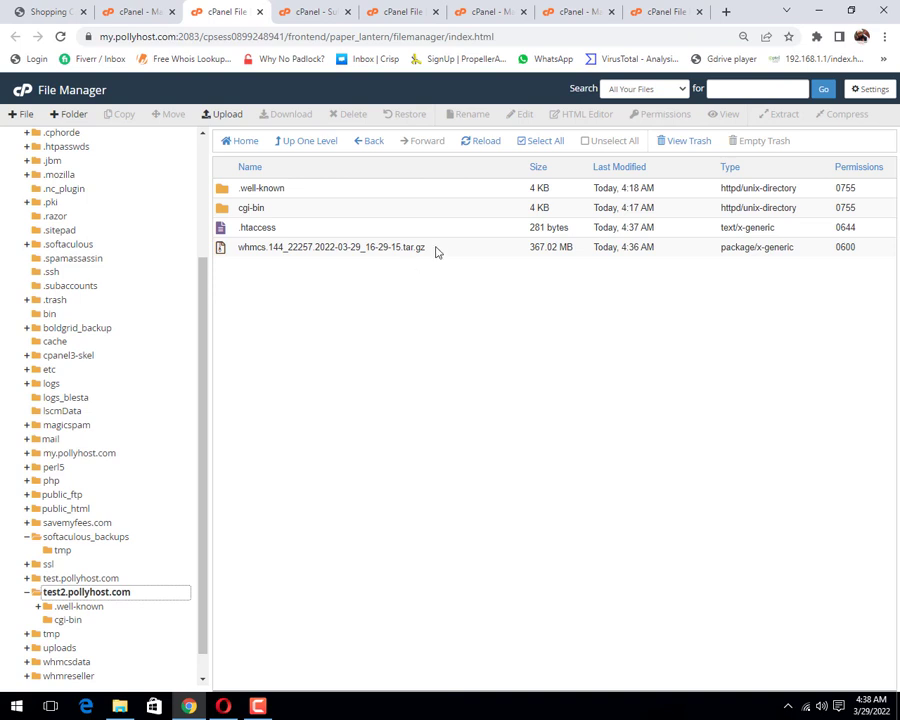
left_click(483, 143)
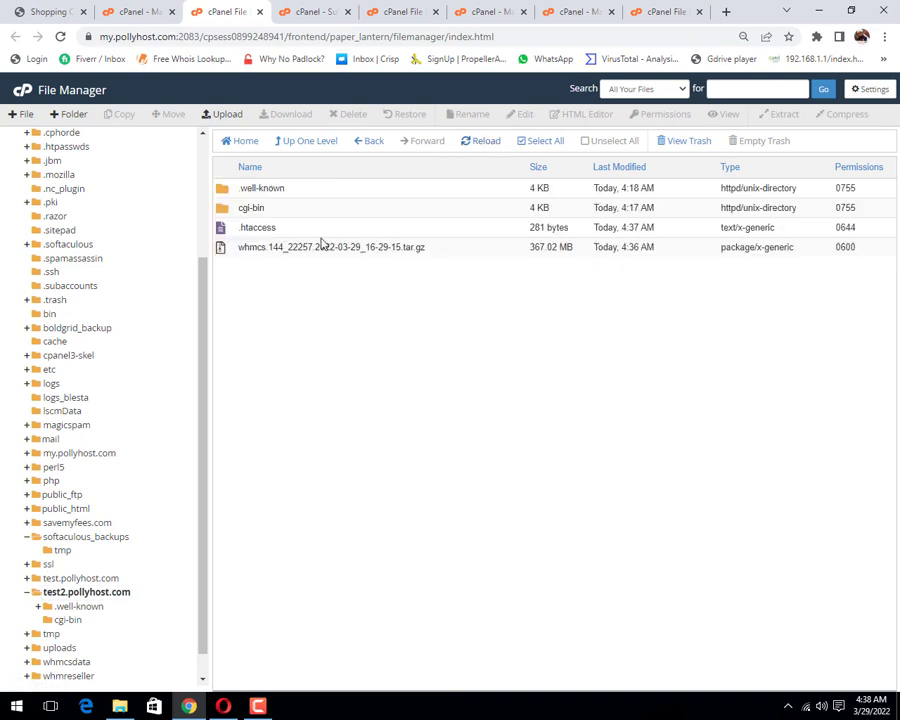
Step: Load test2.pollyhost.com in a new tab and copy the WHMCS tar.gz download link
left_click(726, 11)
type("te")
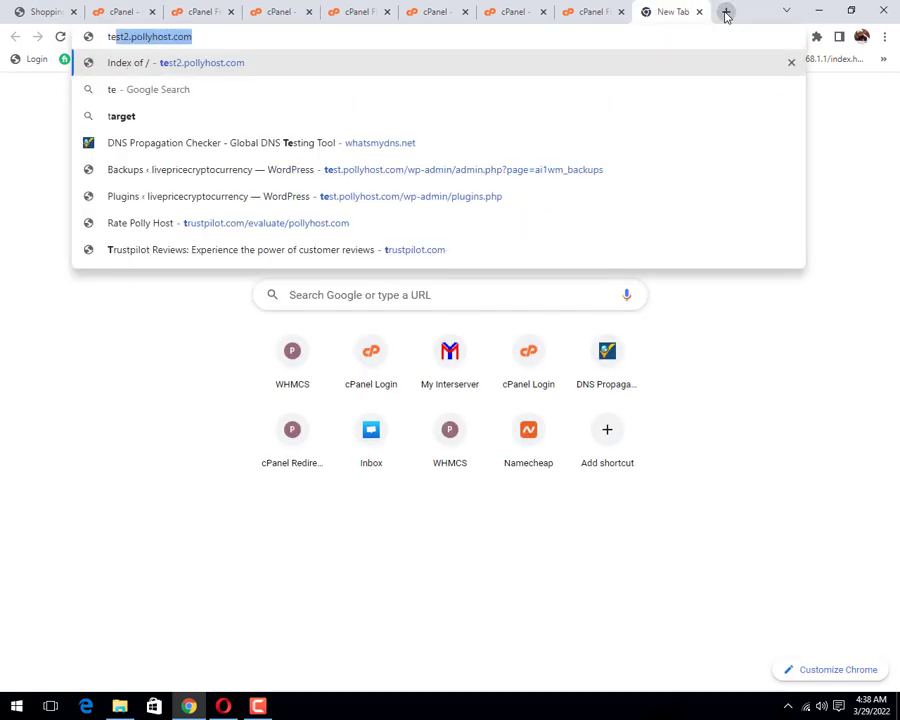
type("st2")
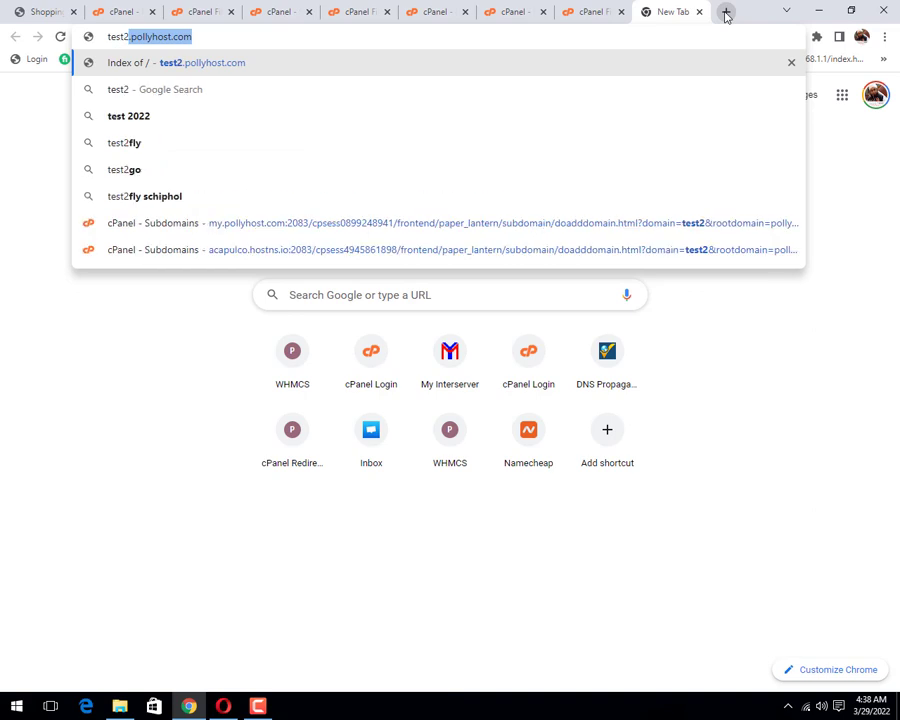
key("Return")
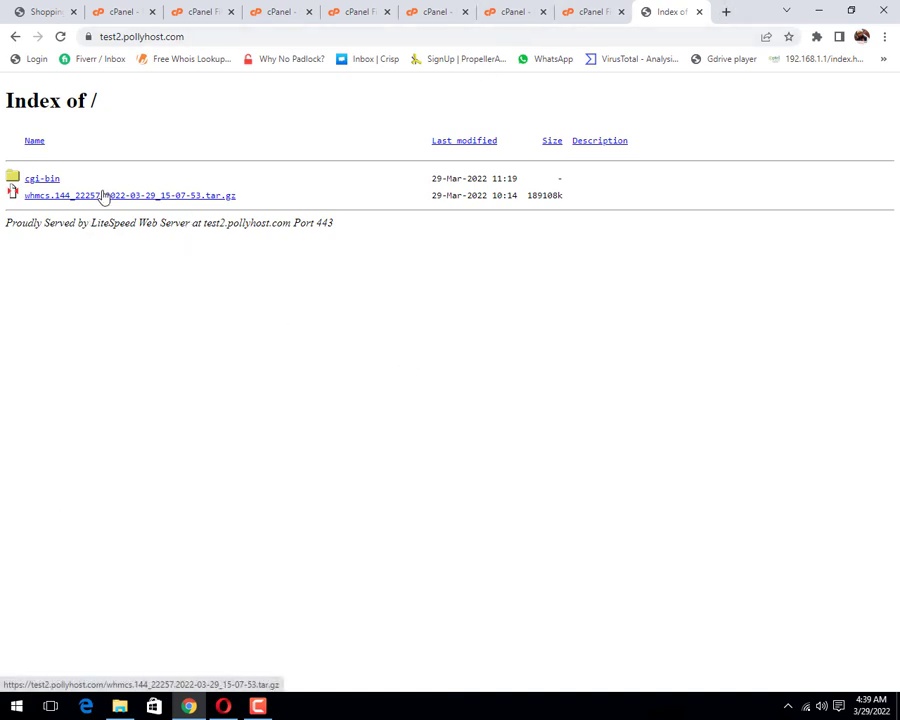
right_click(103, 198)
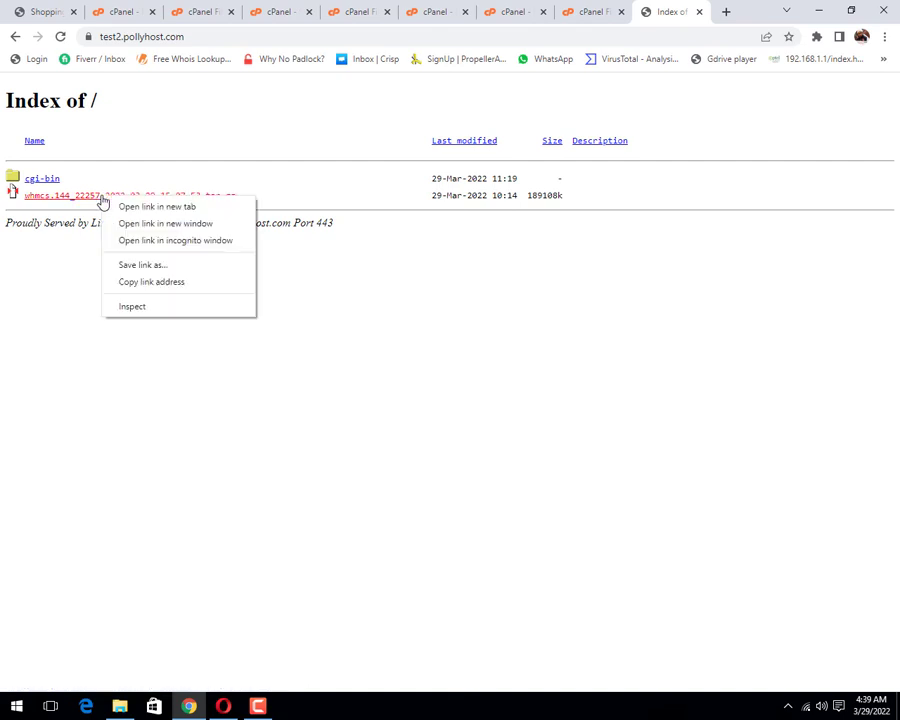
left_click(141, 282)
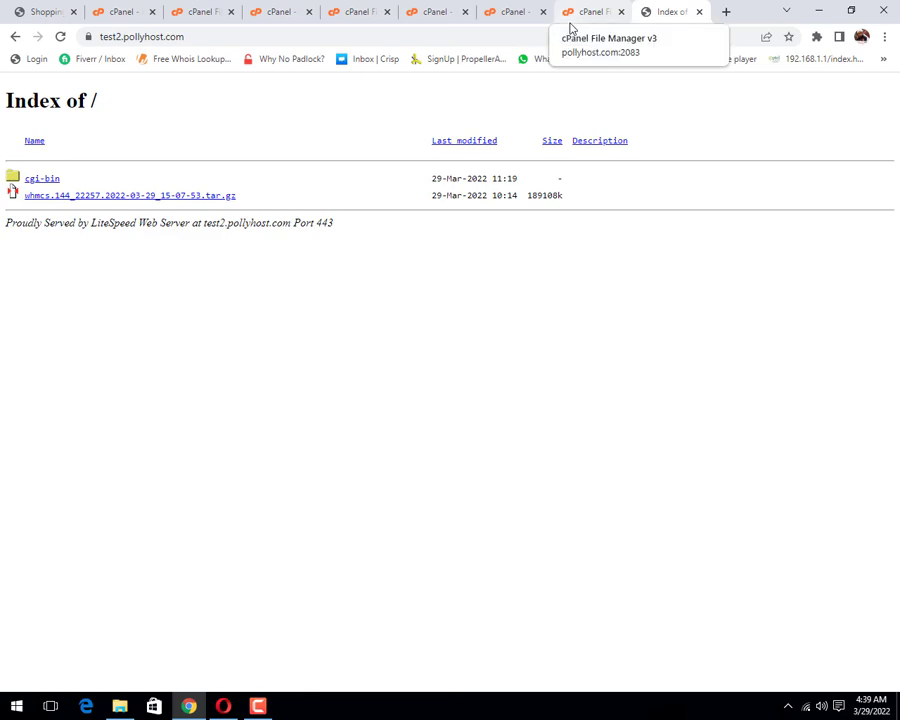
left_click(518, 13)
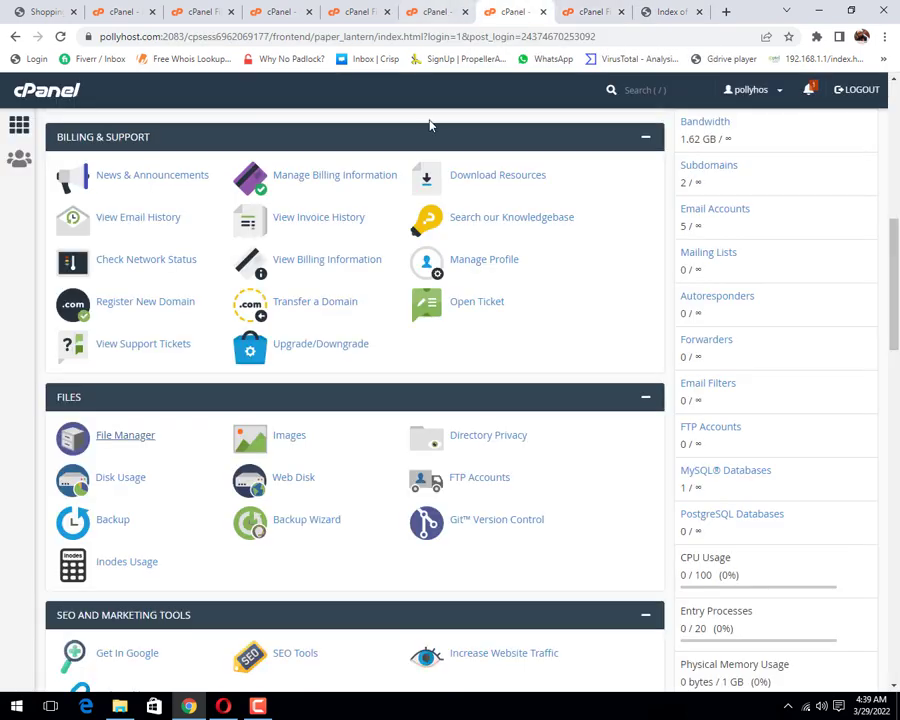
Step: Scroll down to the Advanced section and launch Terminal
scroll(448, 201, "up", 6)
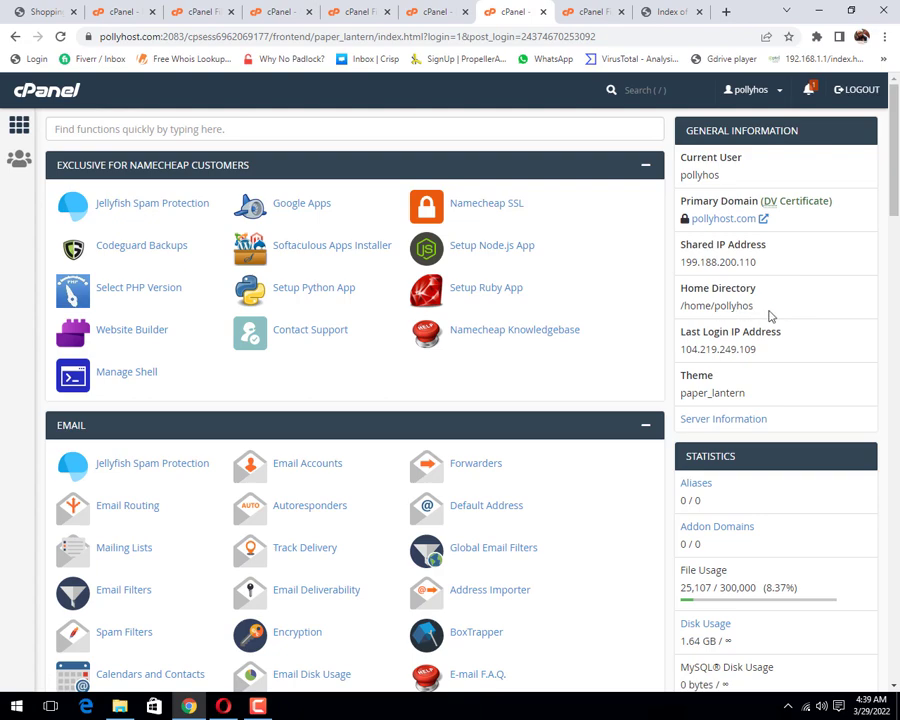
scroll(466, 408, "down", 2)
scroll(467, 404, "down", 9)
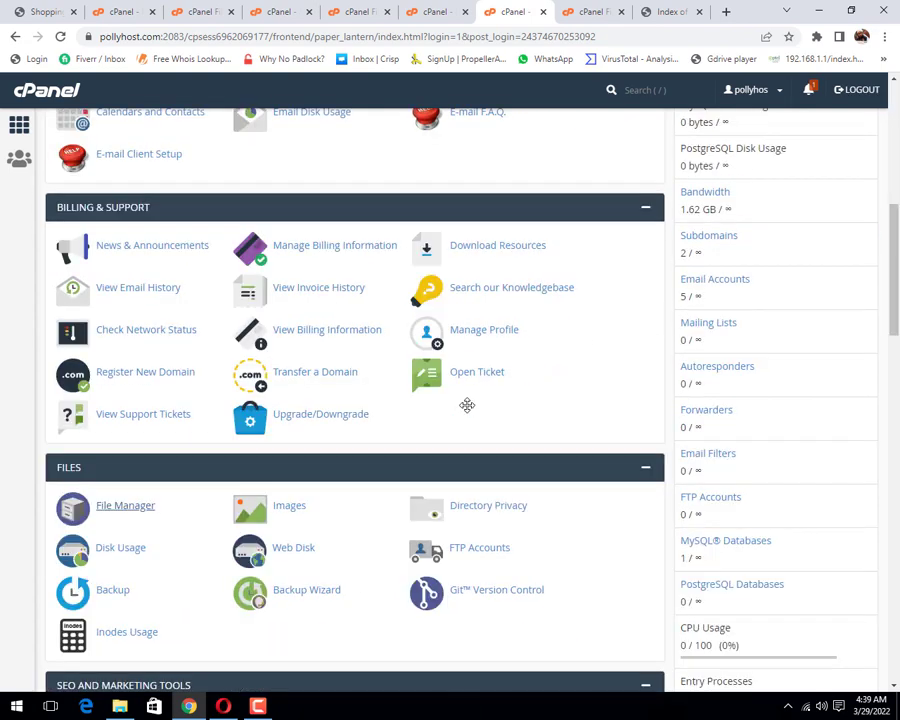
scroll(467, 410, "down", 9)
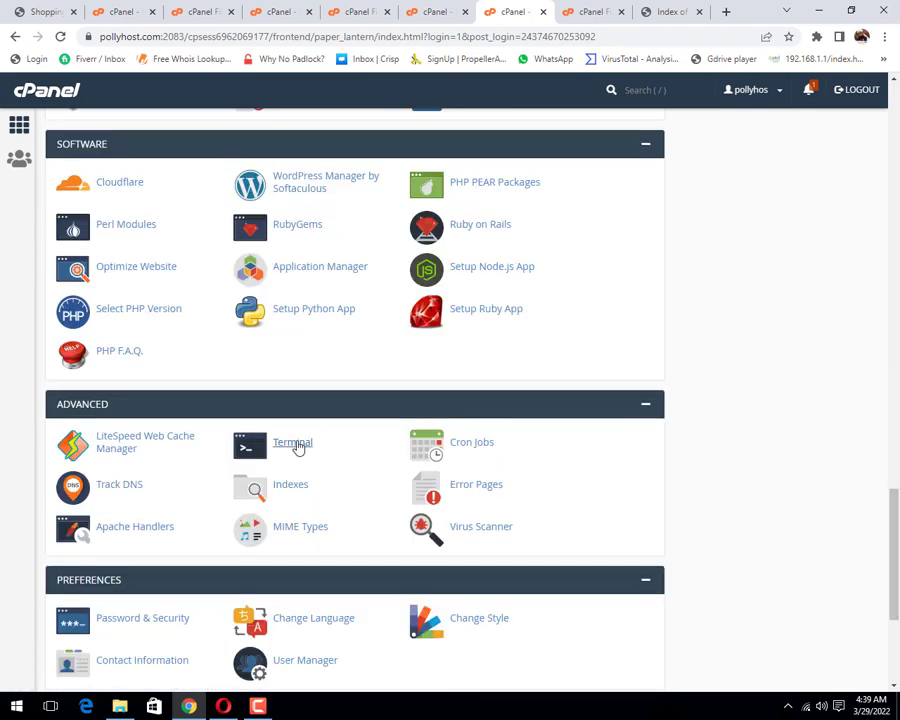
left_click(297, 445)
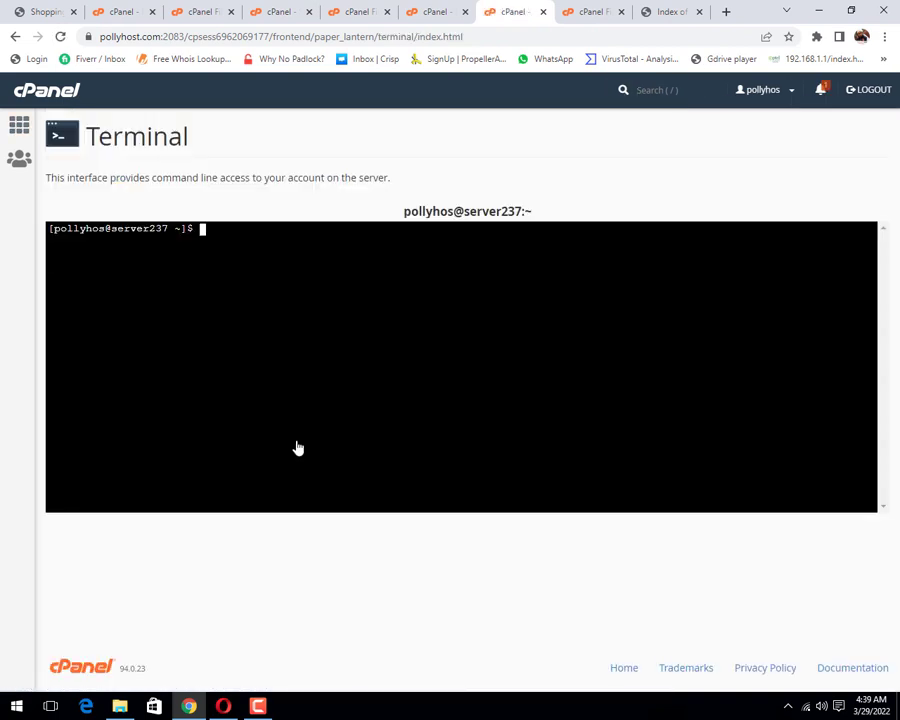
Step: Run wget with the pasted WHMCS backup URL to download the archive into the home directory
type("wget")
right_click(331, 255)
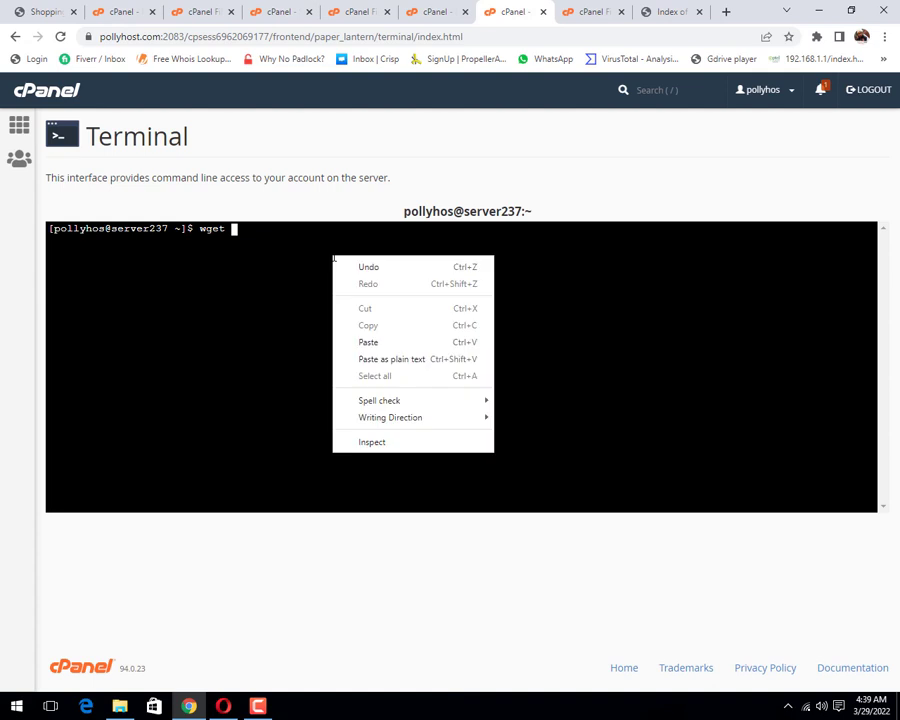
left_click(388, 346)
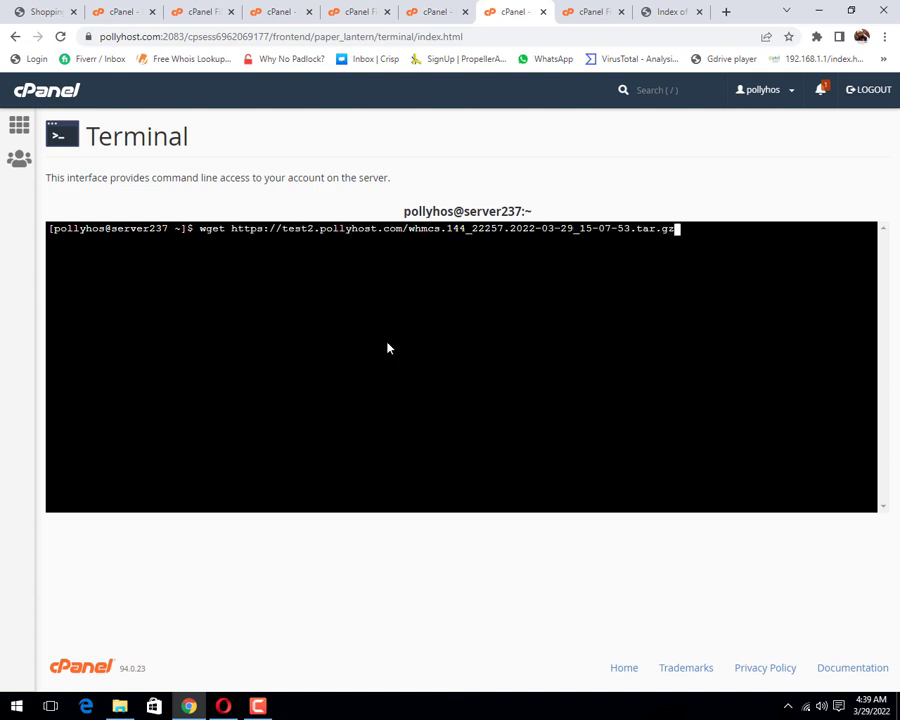
key("Return")
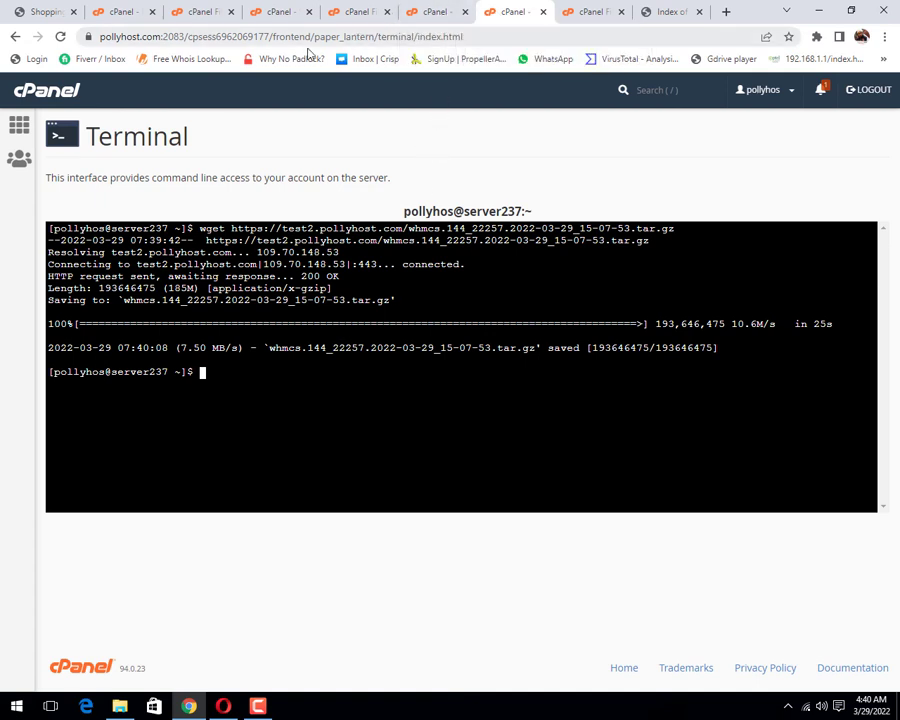
Step: Open File Manager and bring up actions for the downloaded 184.68 MB WHMCS archive
left_click(19, 128)
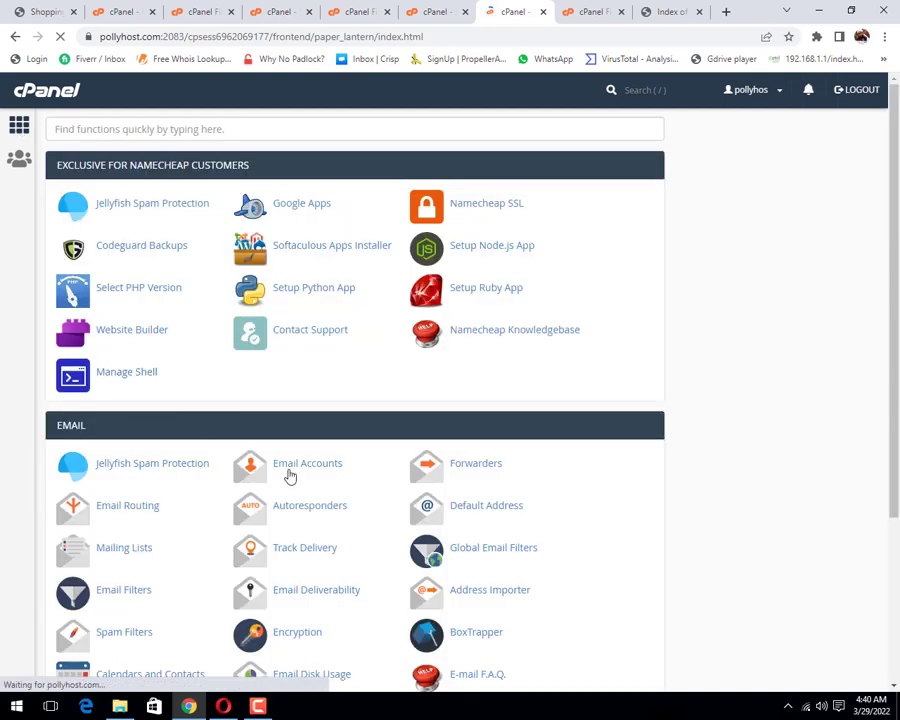
scroll(325, 488, "down", 5)
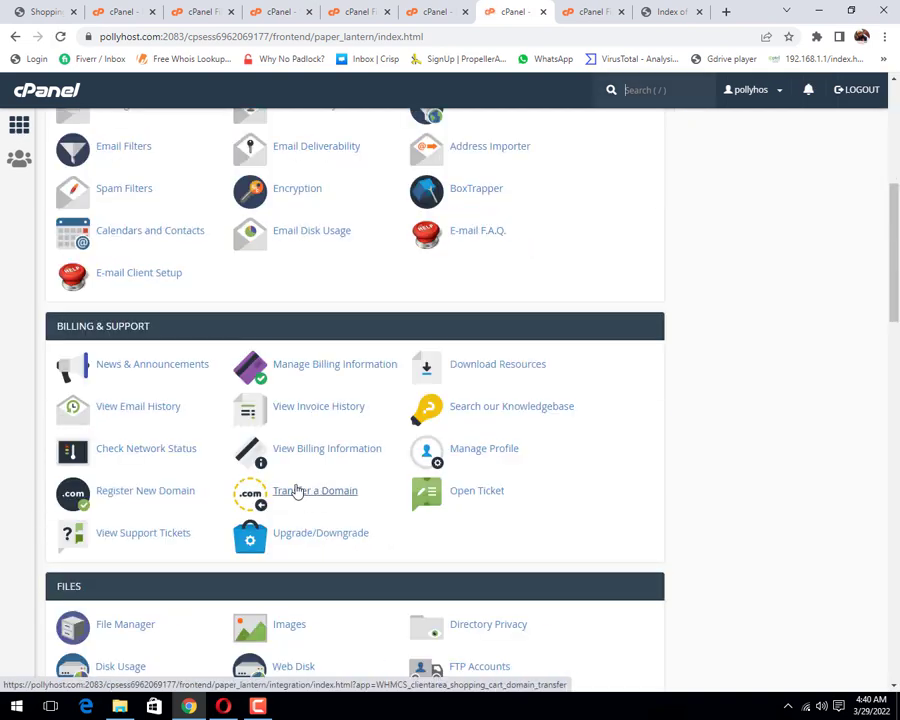
scroll(297, 490, "down", 3)
left_click(128, 349)
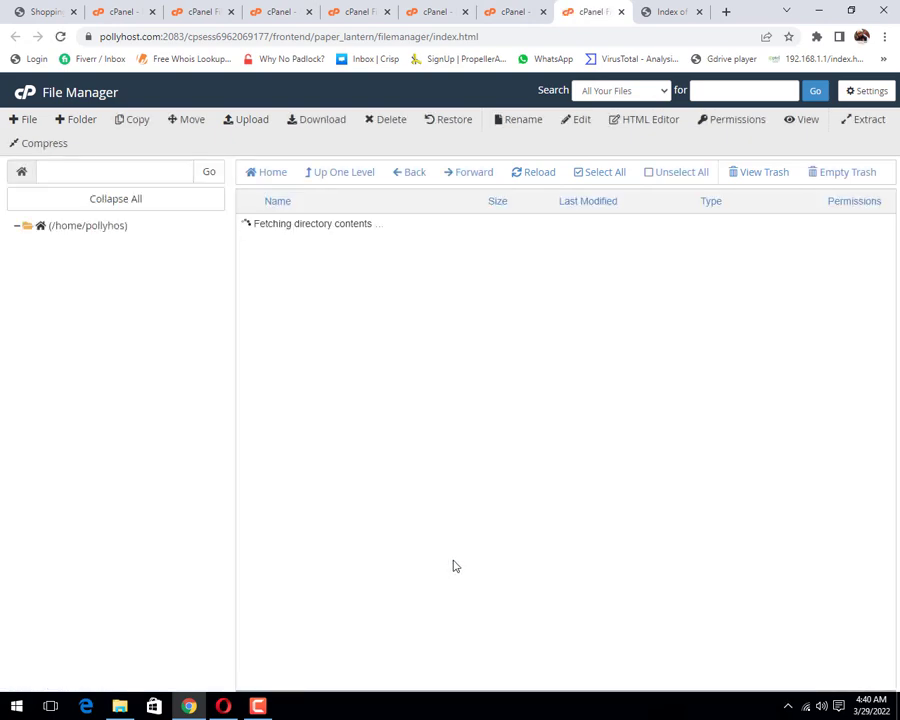
scroll(453, 566, "down", 12)
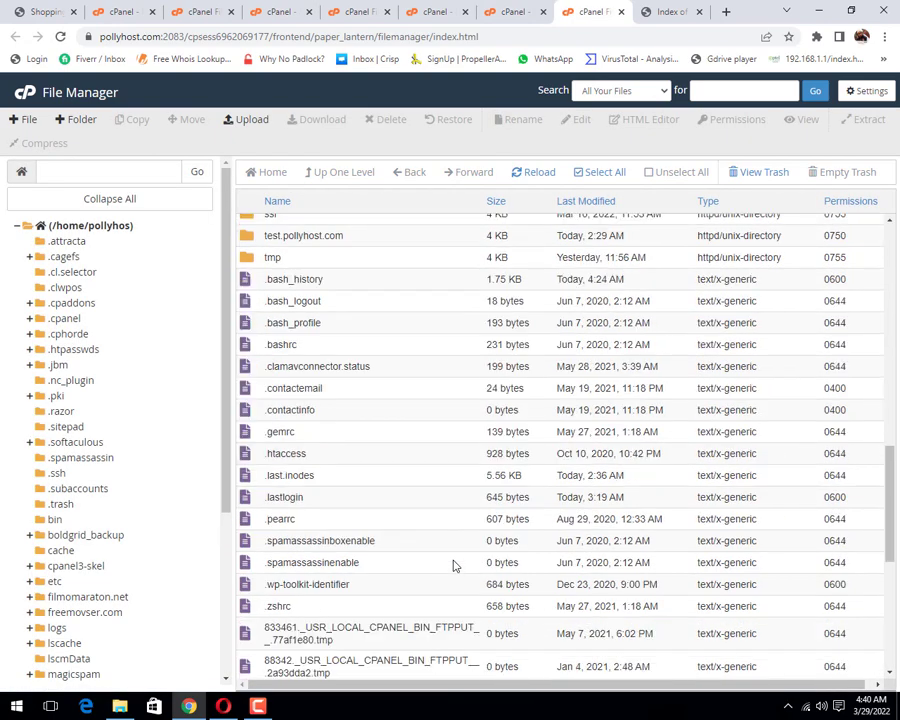
scroll(453, 566, "down", 1)
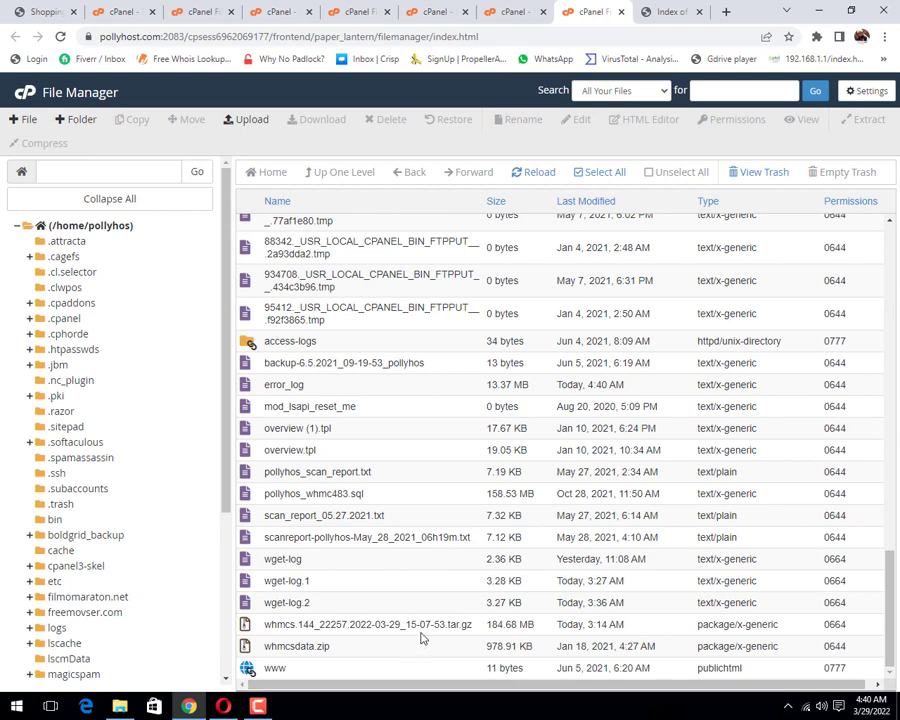
right_click(250, 626)
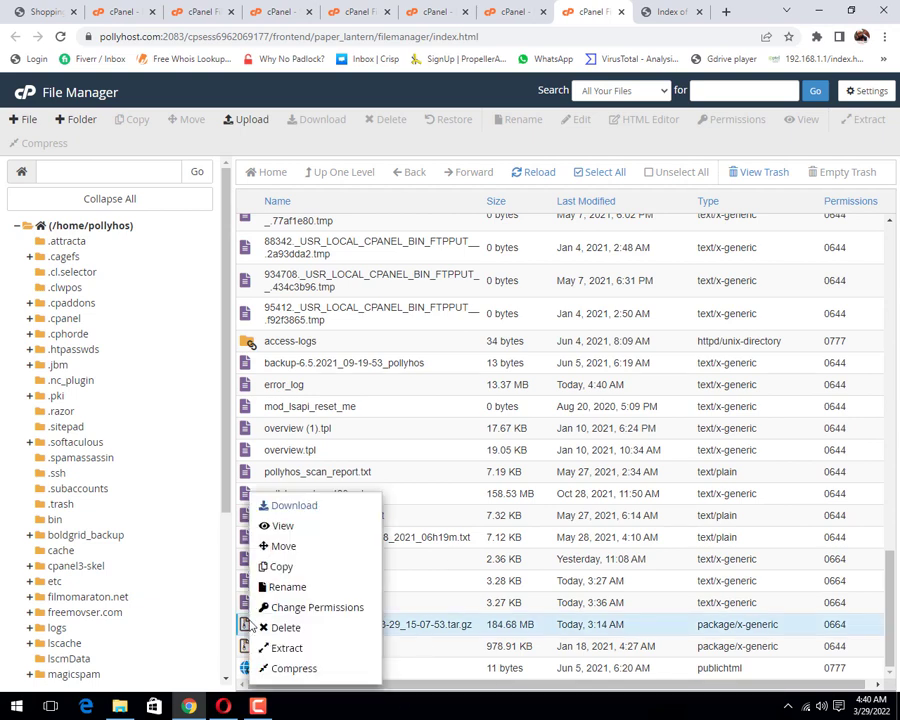
Step: Check softaculous_backups, then show the /home/pollyhos root listing down to the bottom
scroll(126, 594, "down", 3)
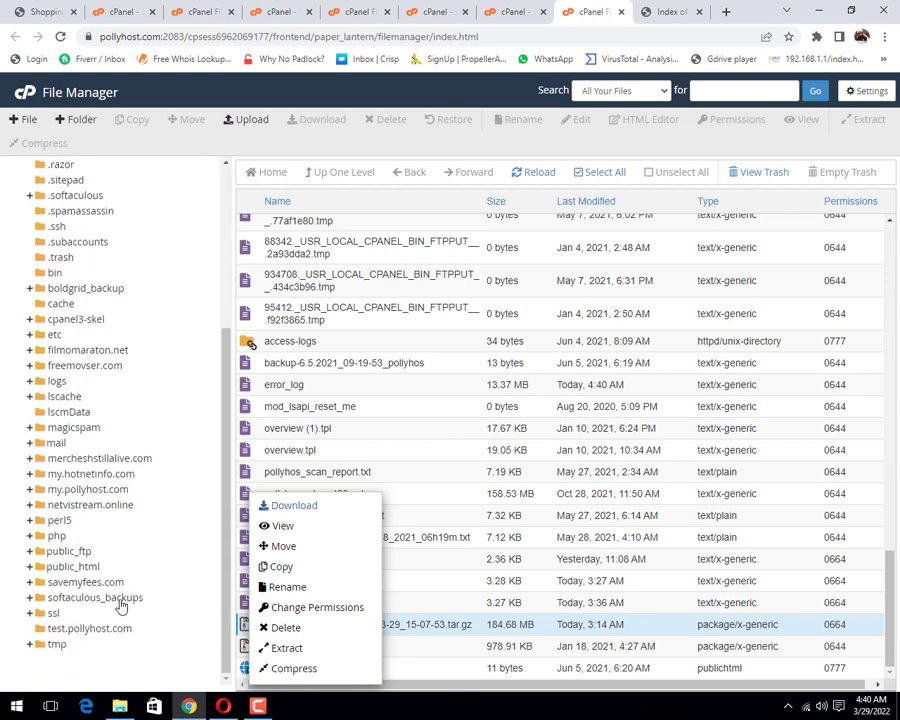
left_click(118, 600)
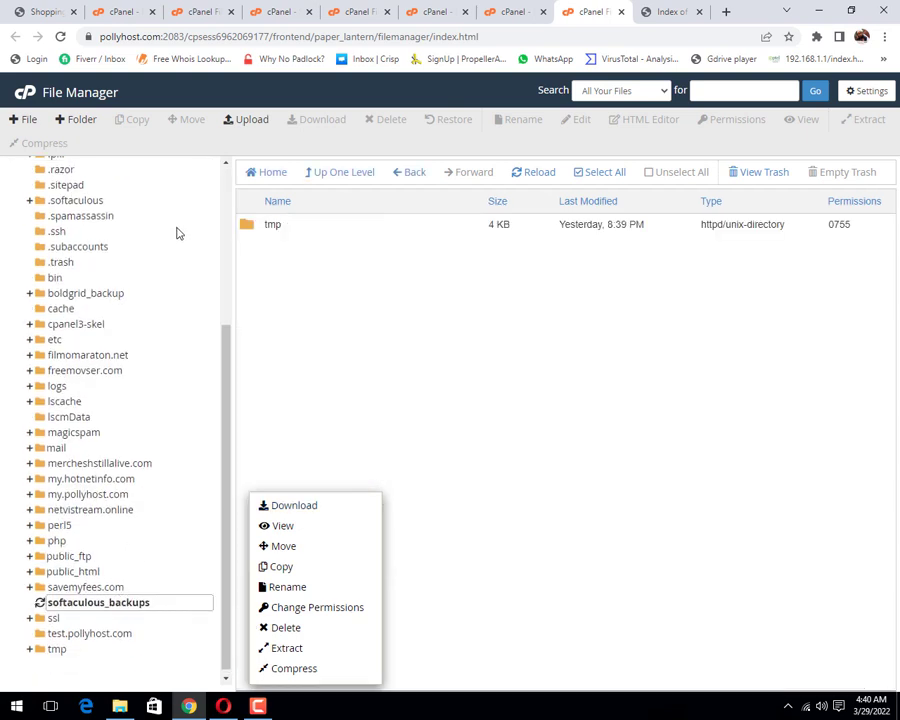
scroll(178, 233, "up", 5)
left_click_drag(154, 170, 3, 177)
key("ctrl+c")
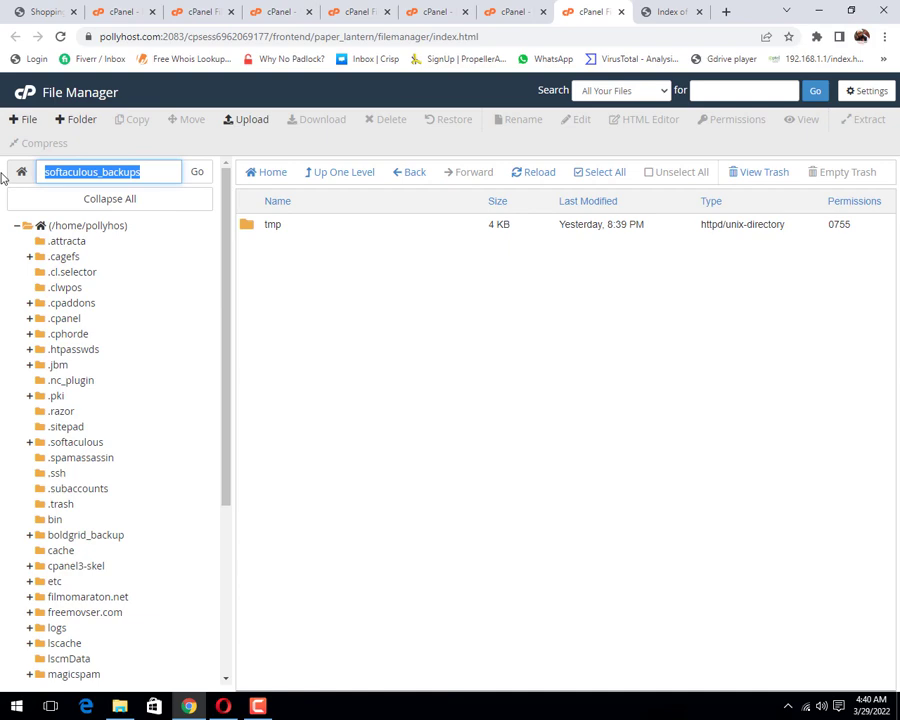
scroll(160, 417, "down", 3)
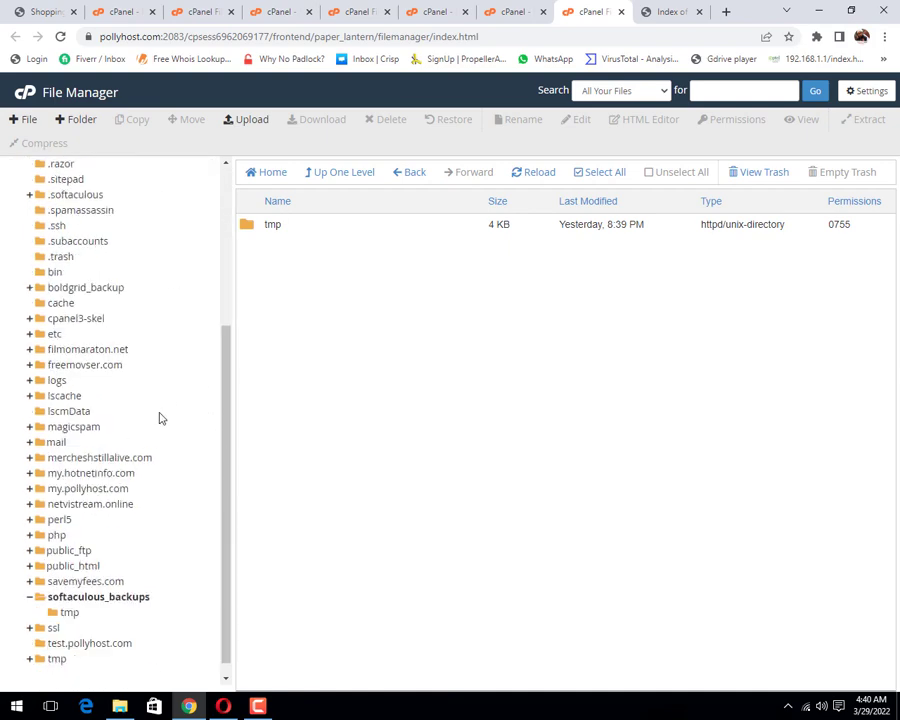
scroll(157, 413, "up", 4)
left_click(88, 226)
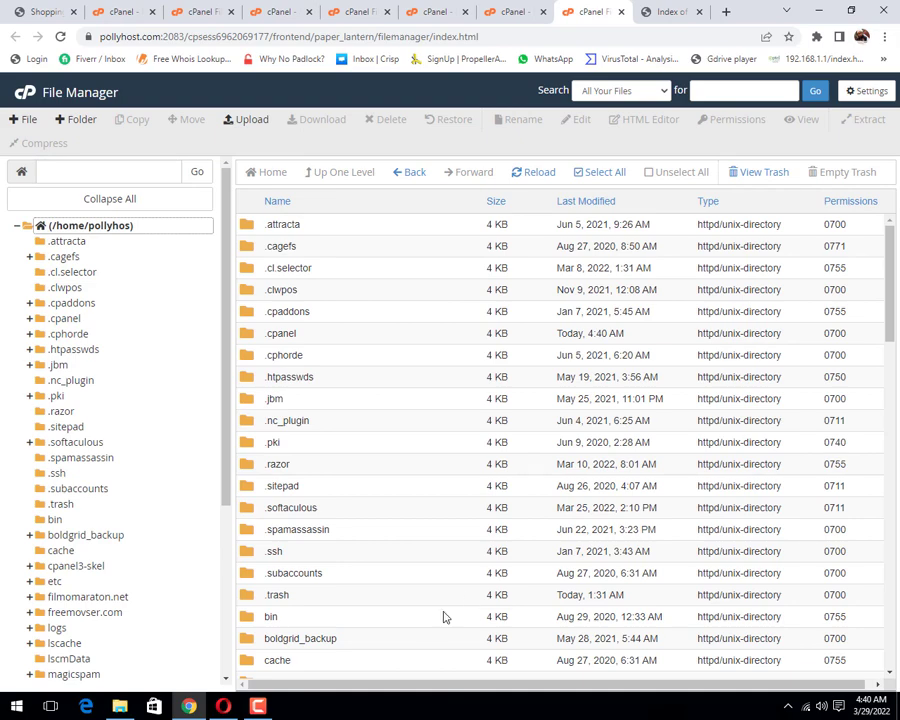
scroll(442, 614, "down", 15)
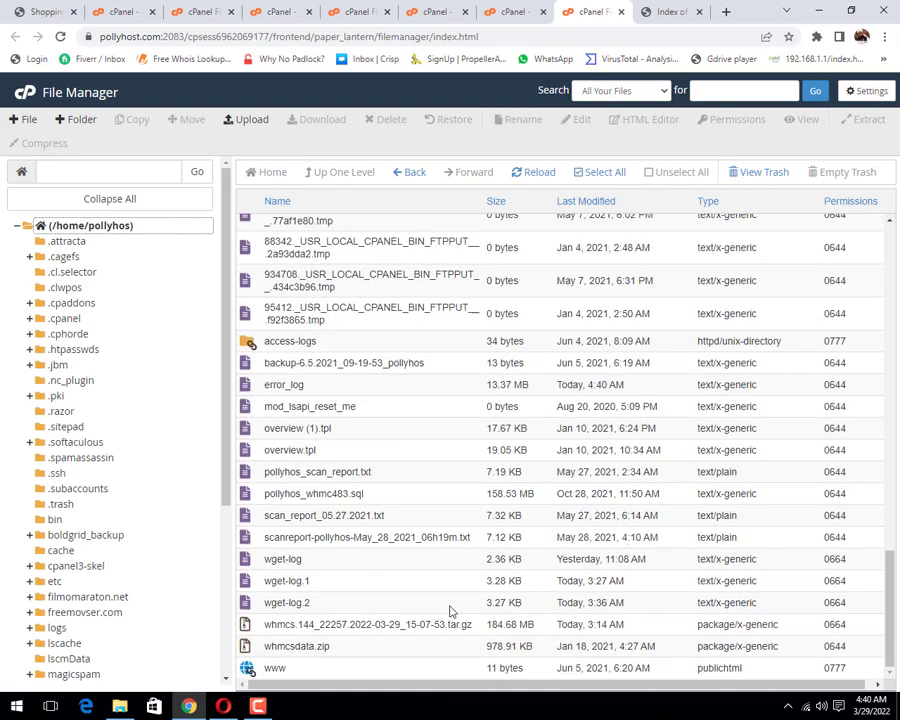
Step: Copy the 184.68 MB WHMCS tar.gz into softaculous_backups/ and open that folder to confirm
right_click(256, 626)
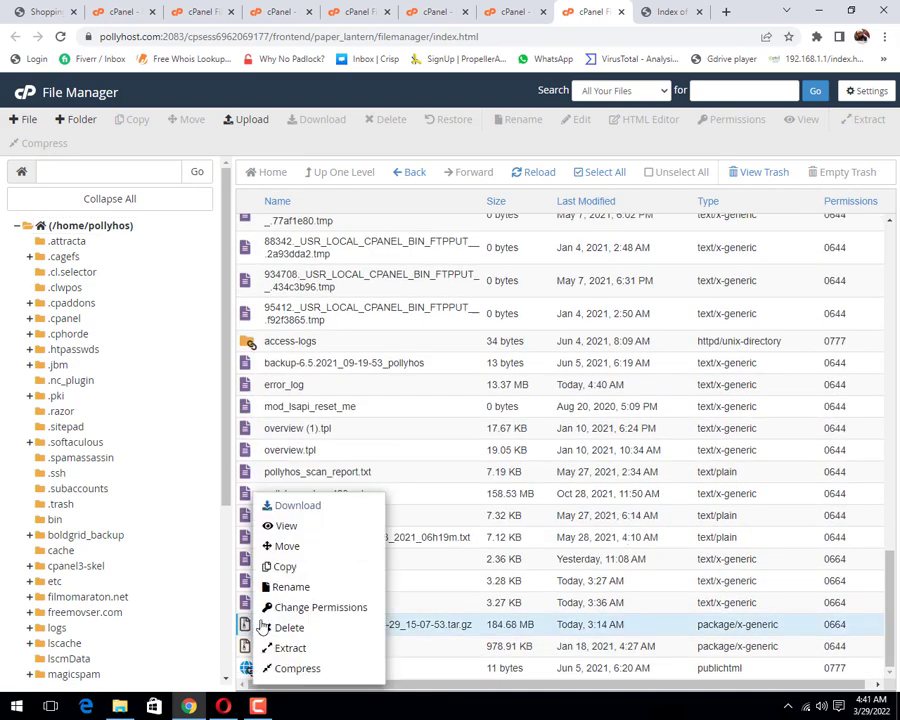
left_click(335, 577)
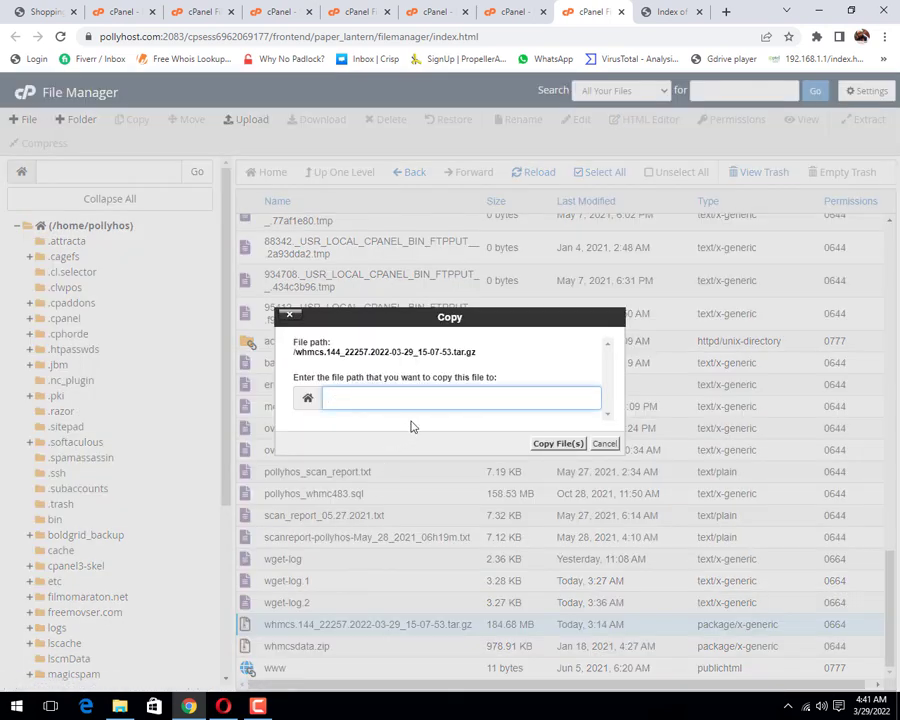
key("ctrl+v")
left_click(540, 445)
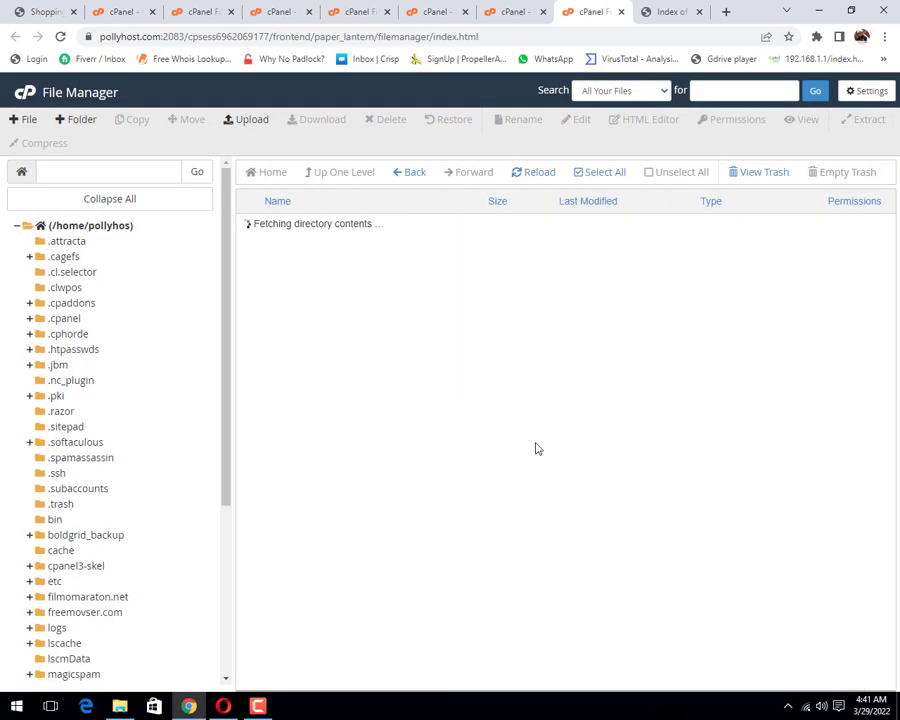
scroll(120, 514, "down", 4)
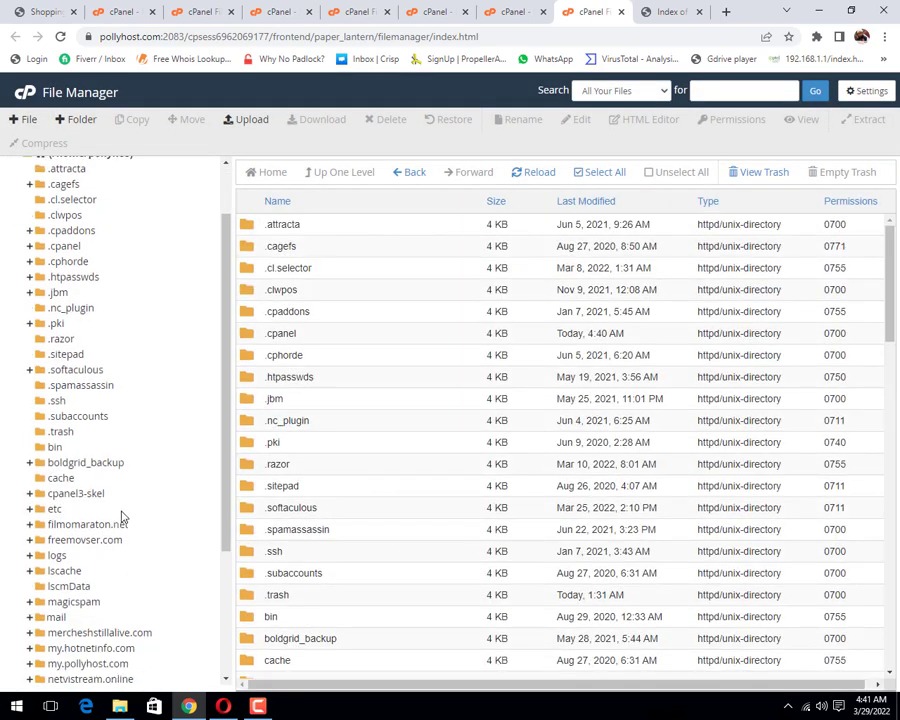
left_click(95, 582)
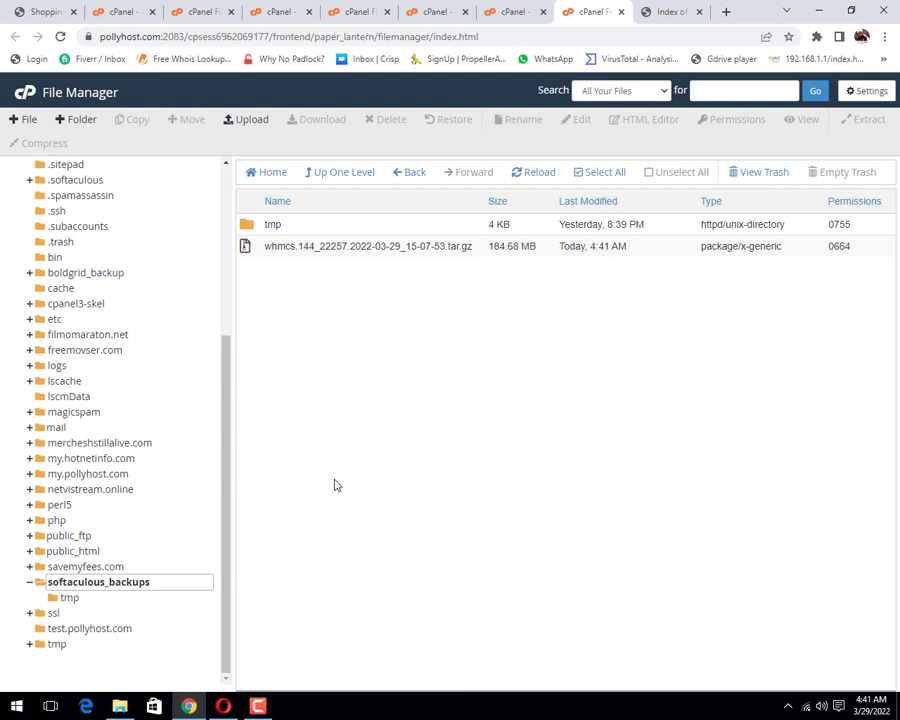
scroll(148, 332, "up", 5)
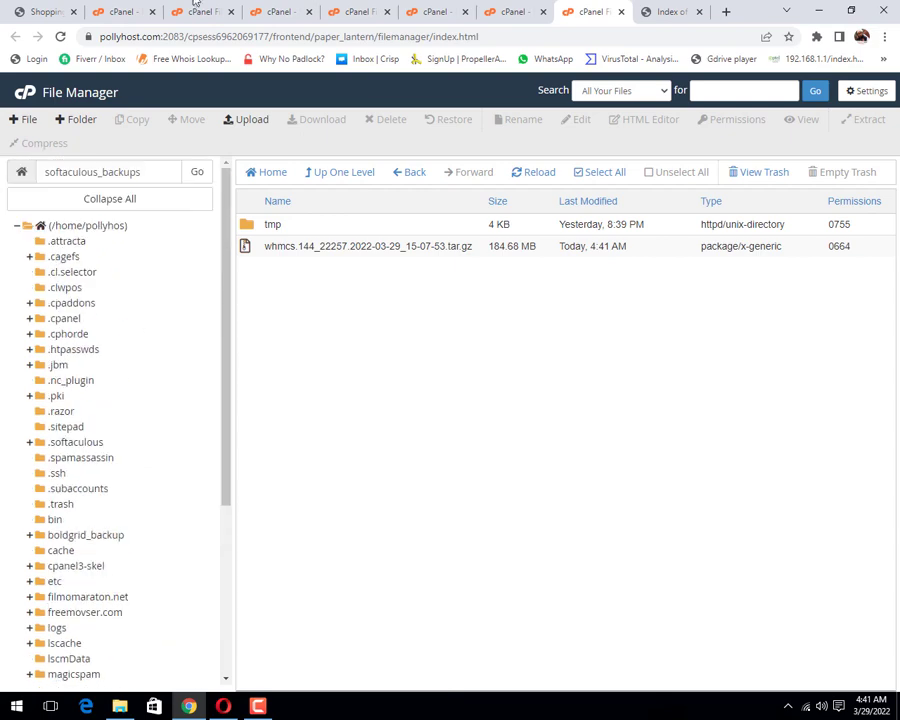
Step: Return to the cPanel dashboard and scroll to the Softaculous scripts like WordPress, Joomla and WHMCS
left_click(505, 12)
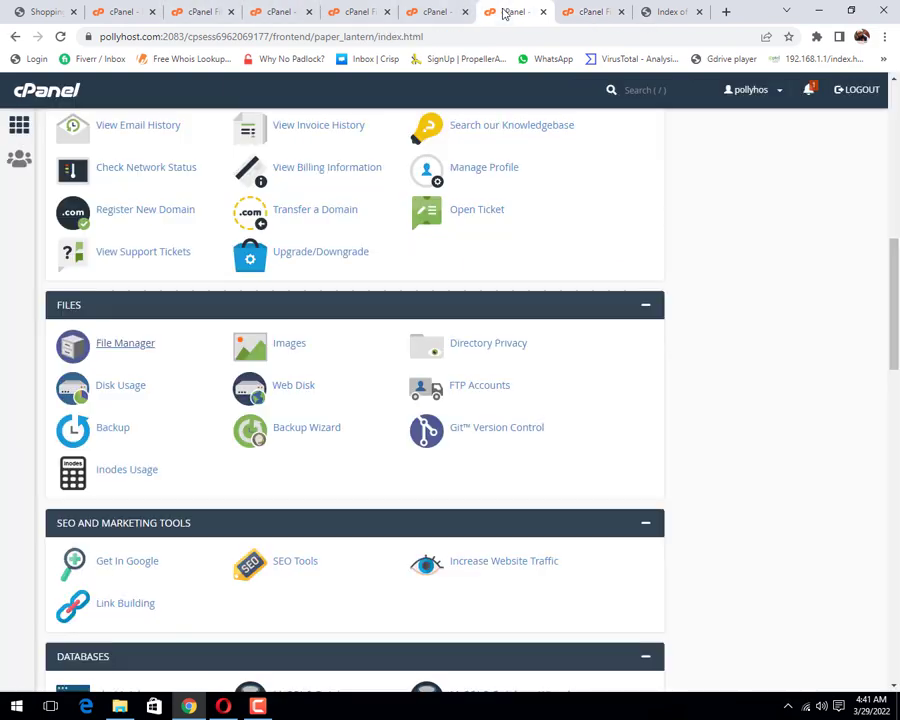
scroll(253, 425, "down", 15)
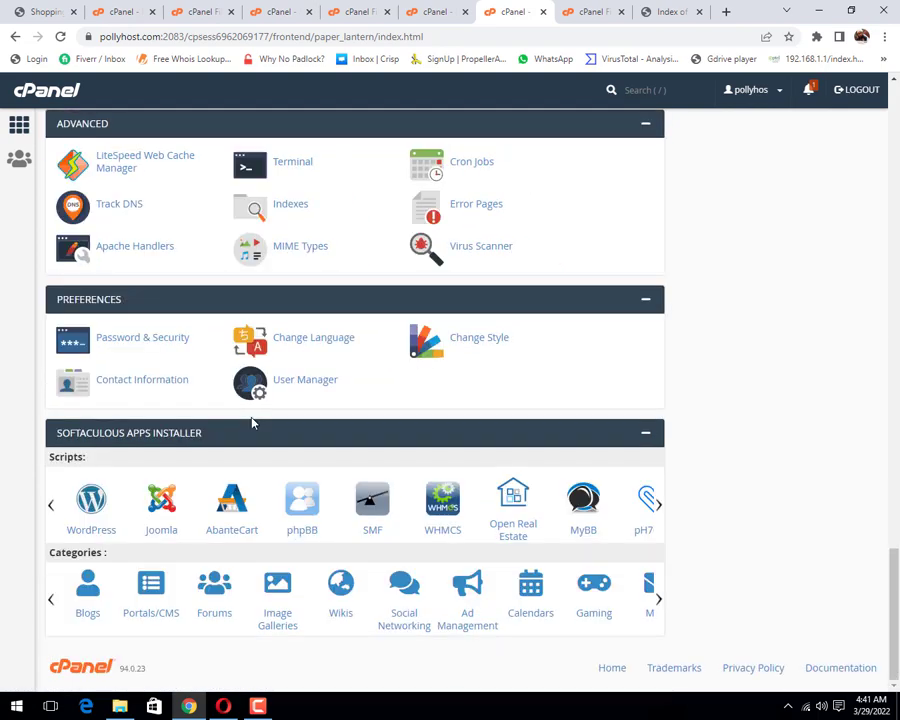
scroll(253, 422, "up", 8)
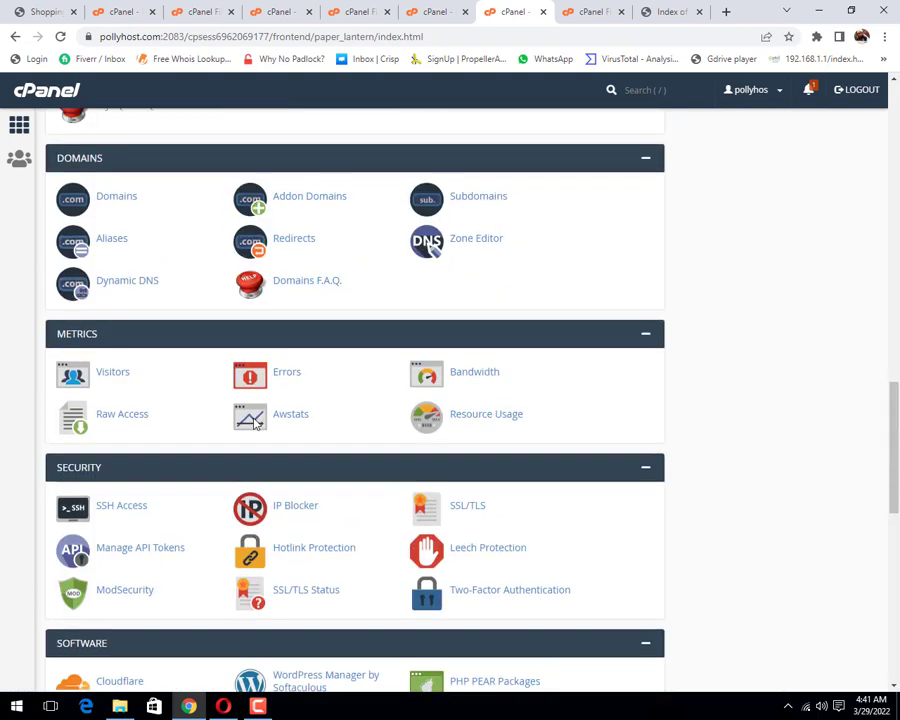
scroll(255, 424, "up", 6)
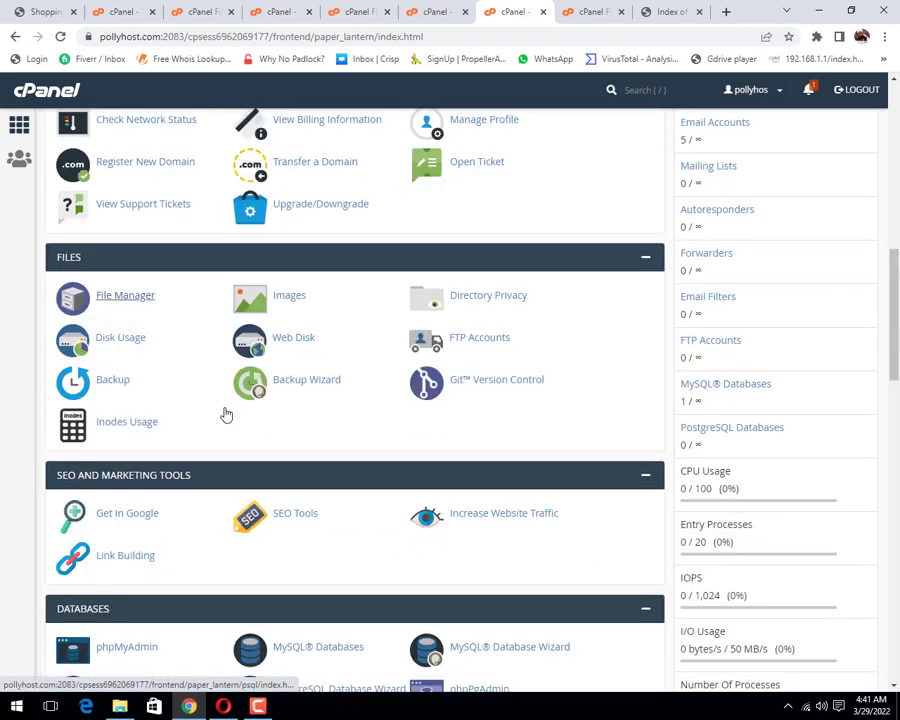
scroll(226, 414, "down", 12)
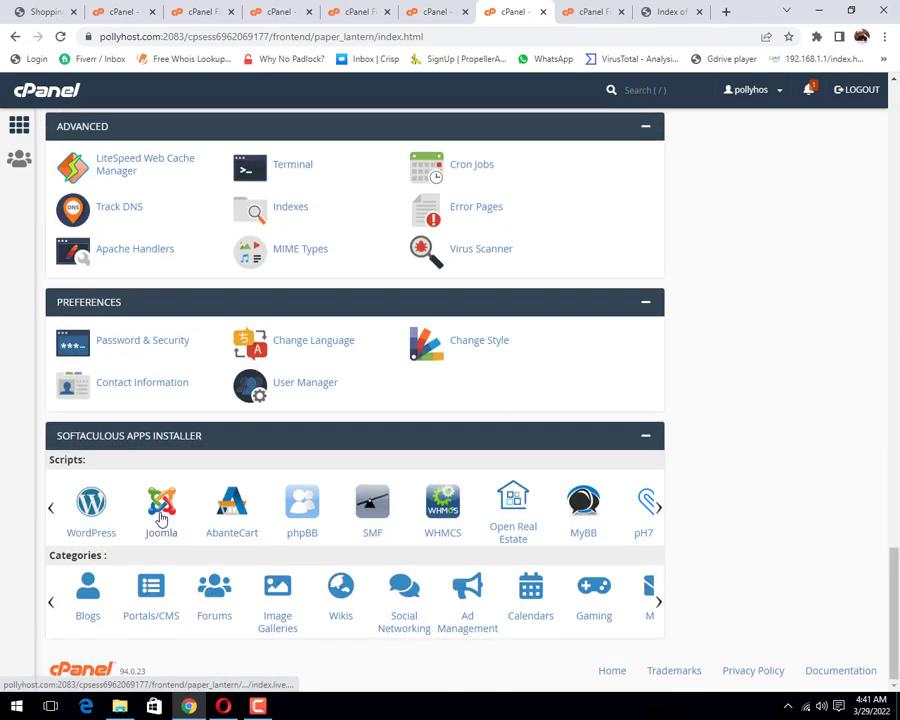
scroll(160, 518, "up", 2)
scroll(104, 540, "down", 2)
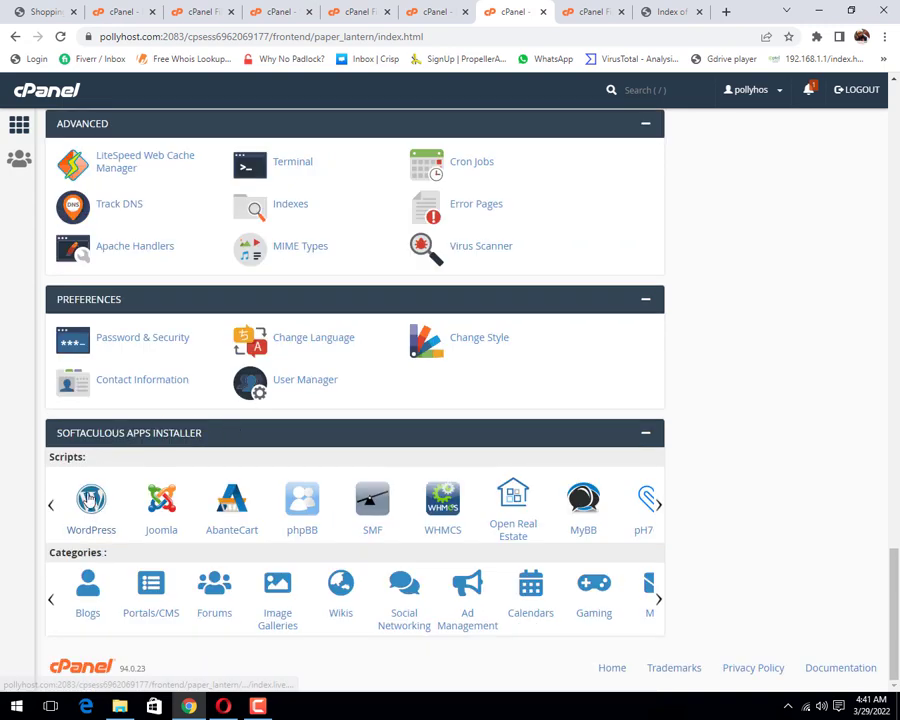
Step: Open Softaculous Backups and Restore, listing the WHMCS 8.4.1 backup (227.53 MB) as restorable
left_click(89, 492)
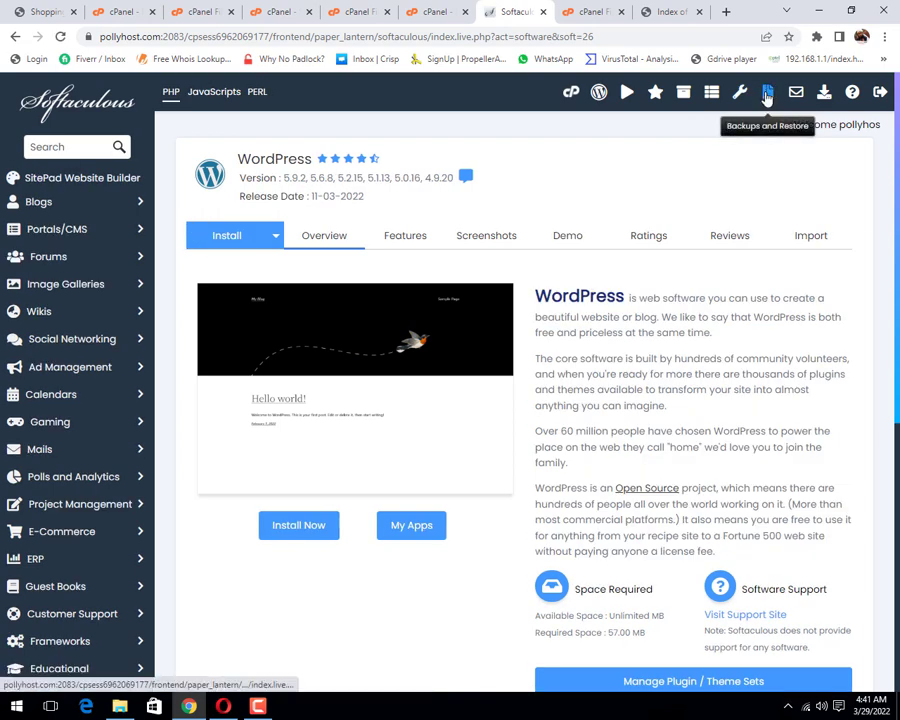
left_click(258, 707)
left_click(838, 643)
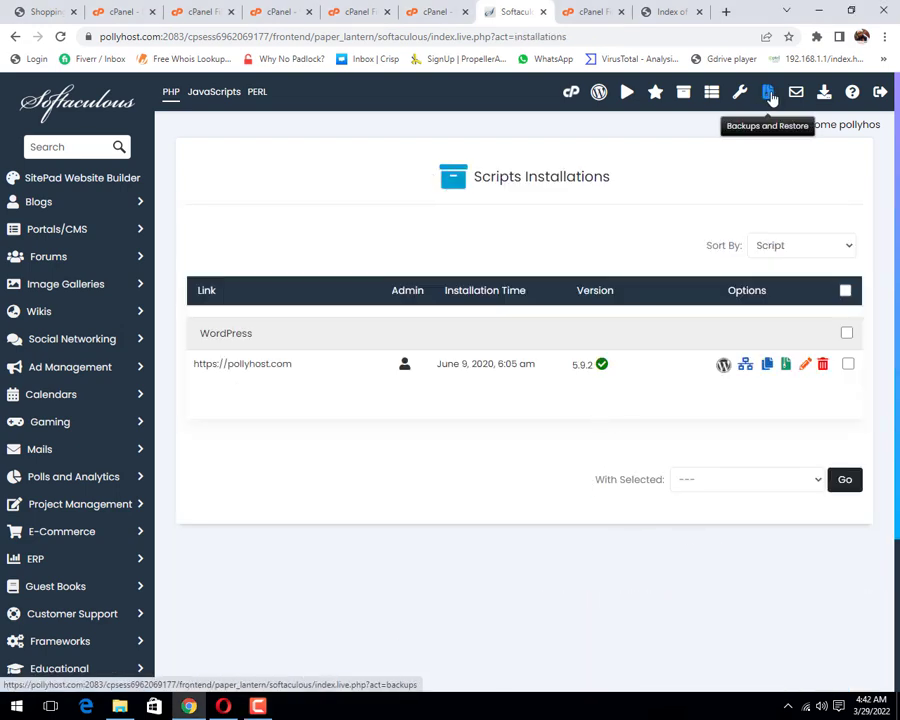
left_click(770, 95)
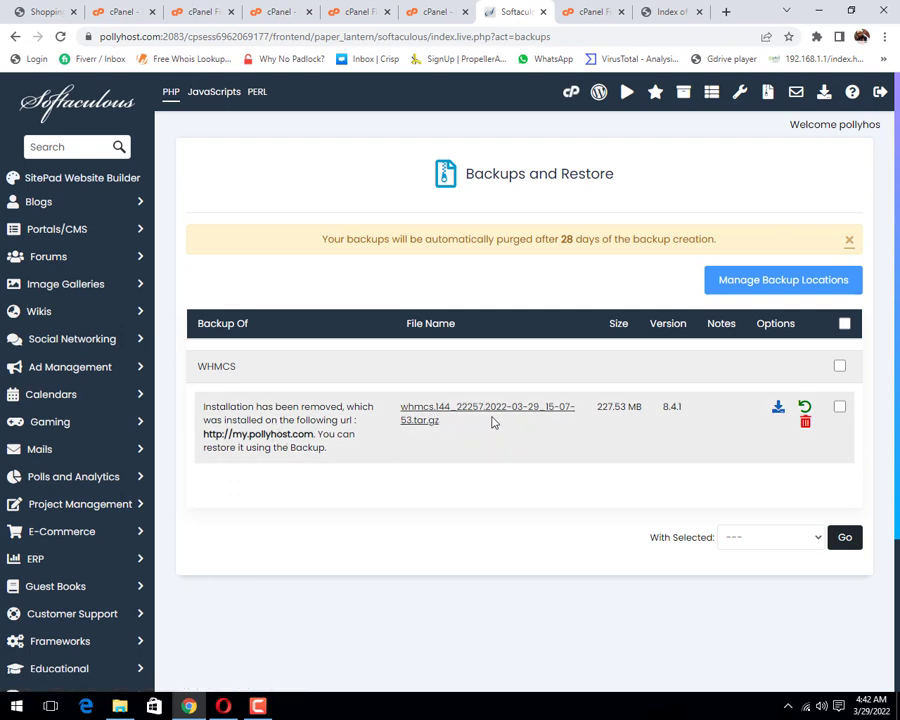
left_click(591, 12)
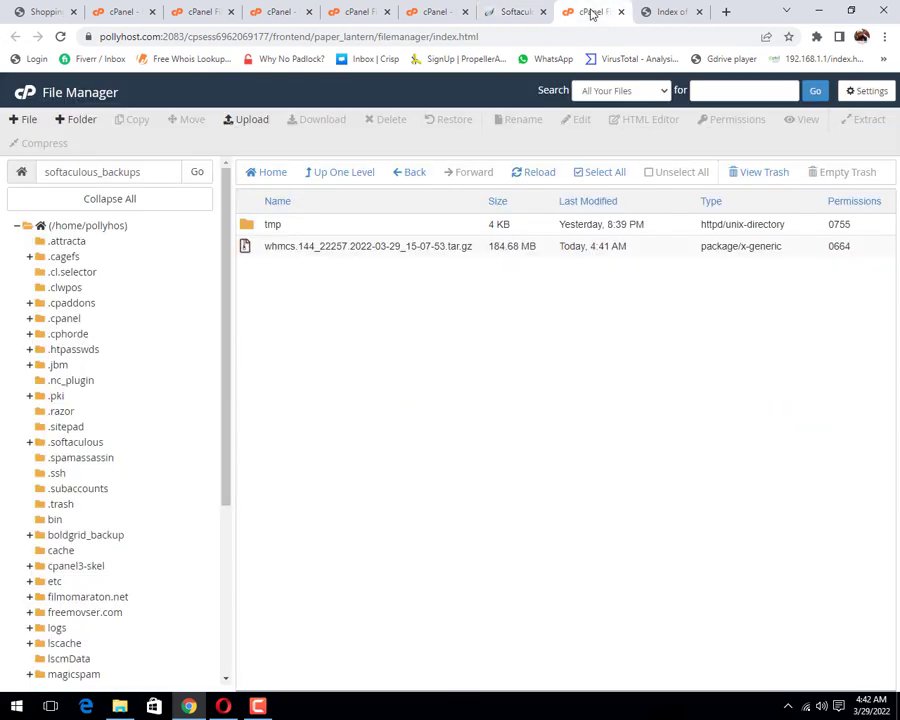
left_click(506, 12)
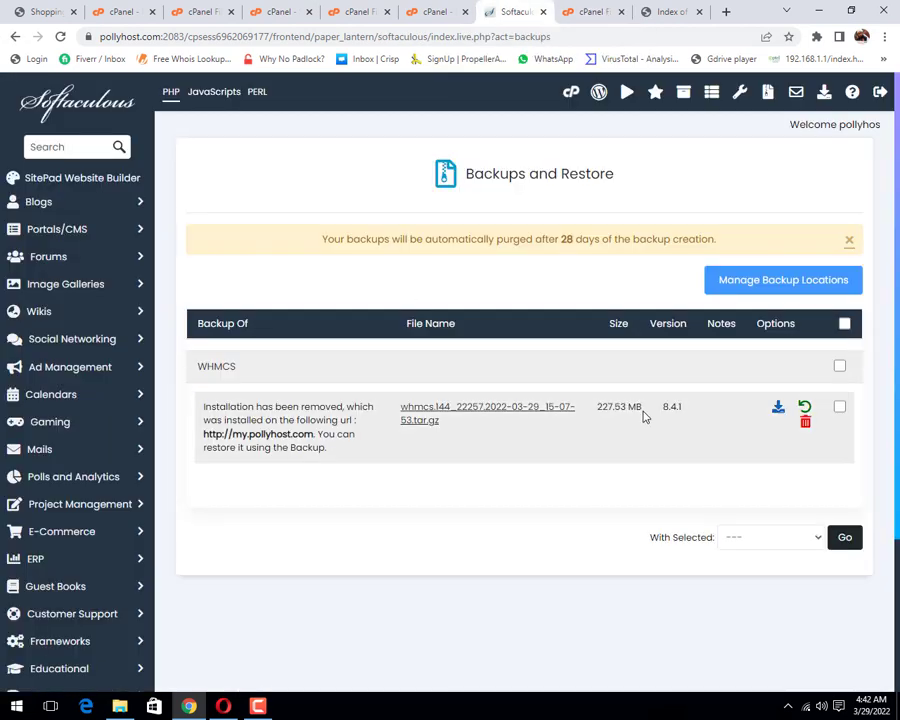
Step: Restore the WHMCS backup with its directory, data directory and database, confirming with OK
left_click(804, 408)
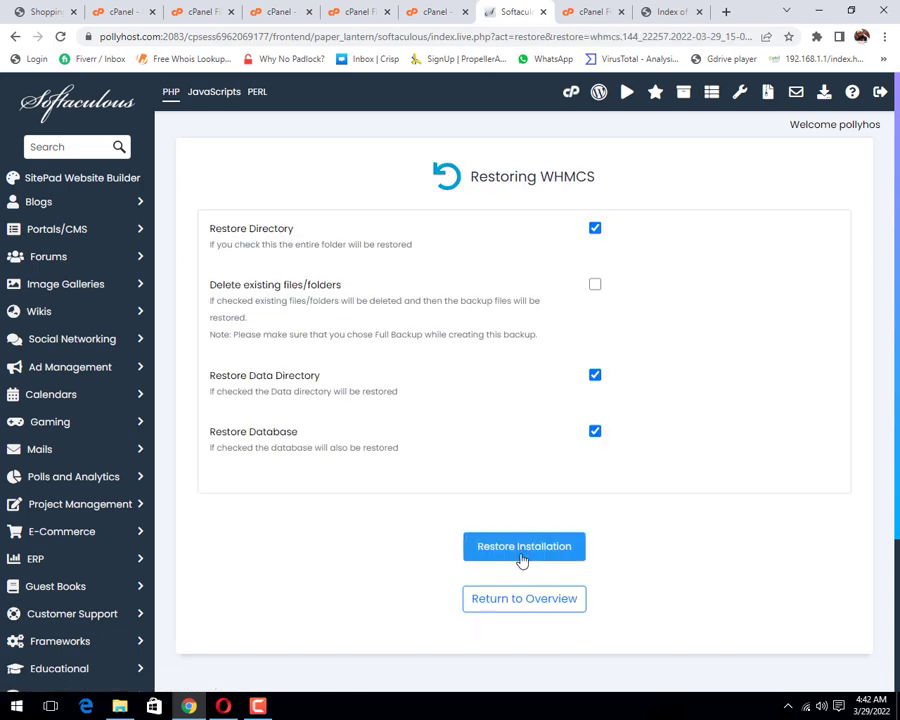
left_click(521, 550)
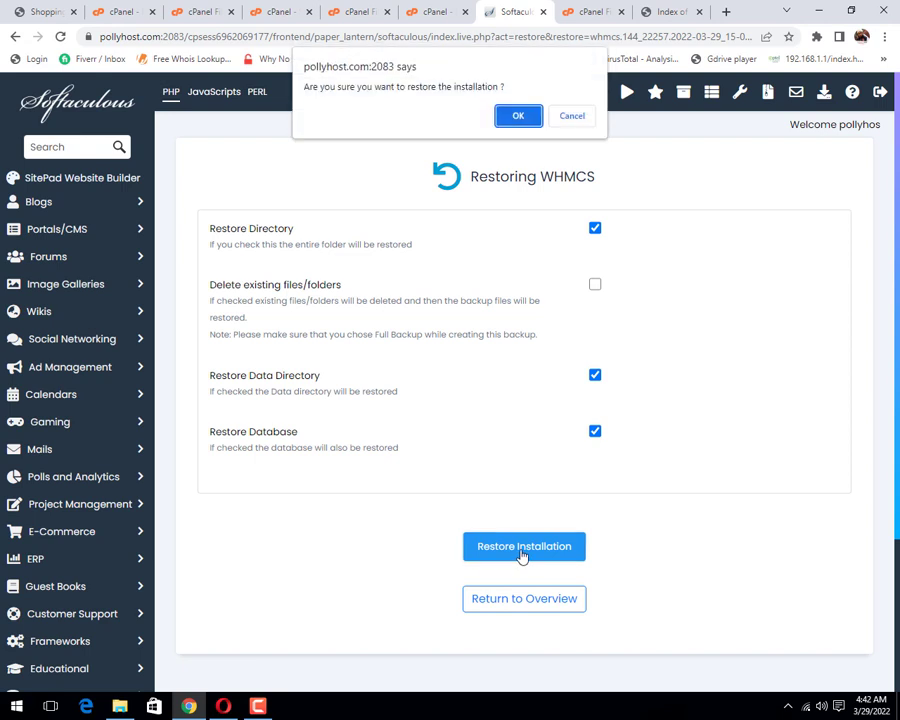
left_click(515, 117)
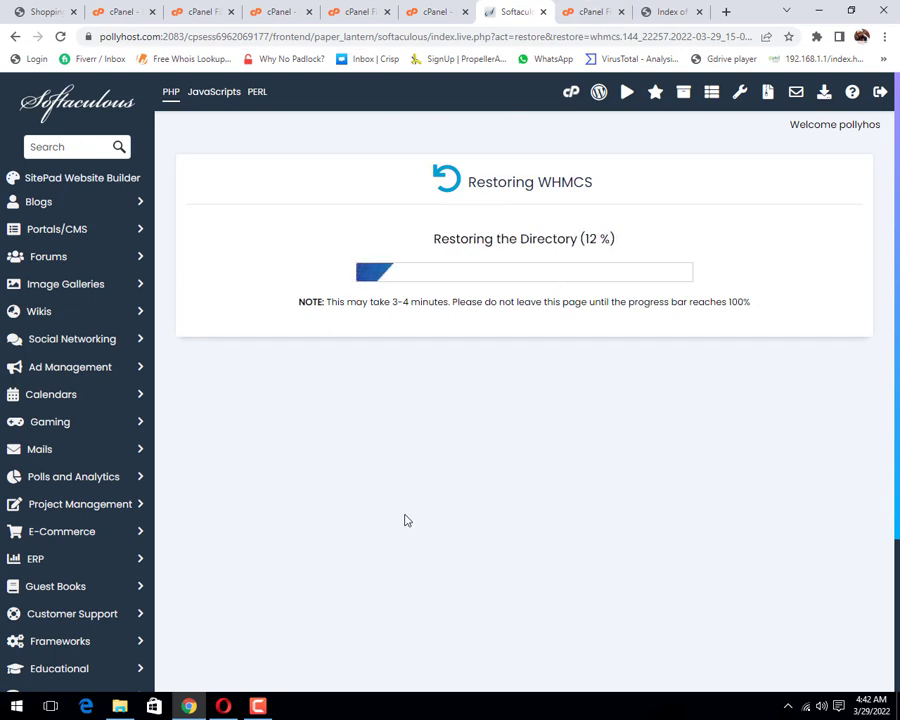
left_click(258, 706)
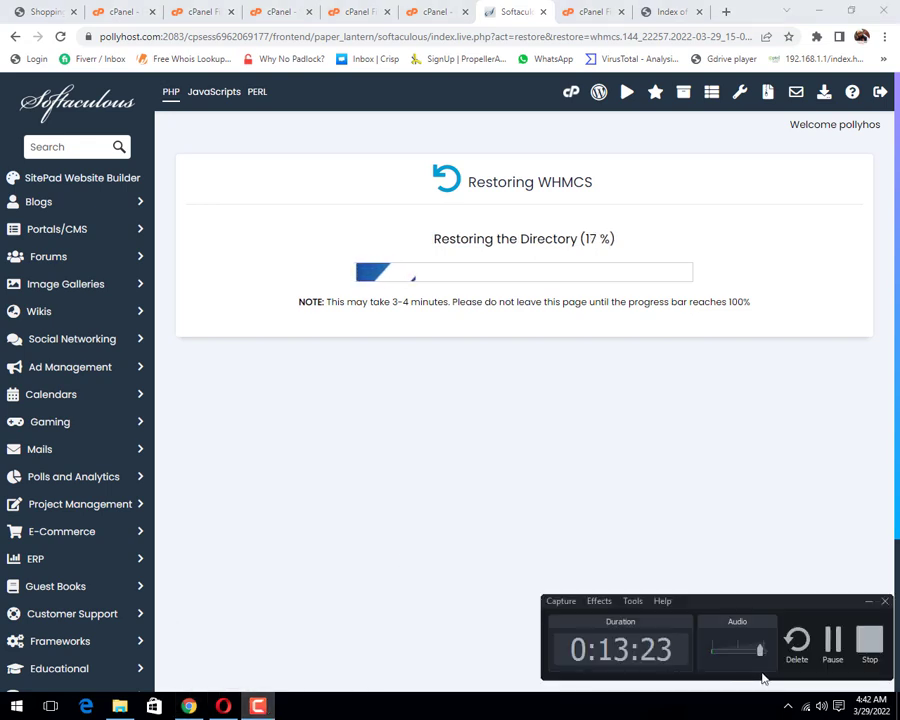
left_click(832, 645)
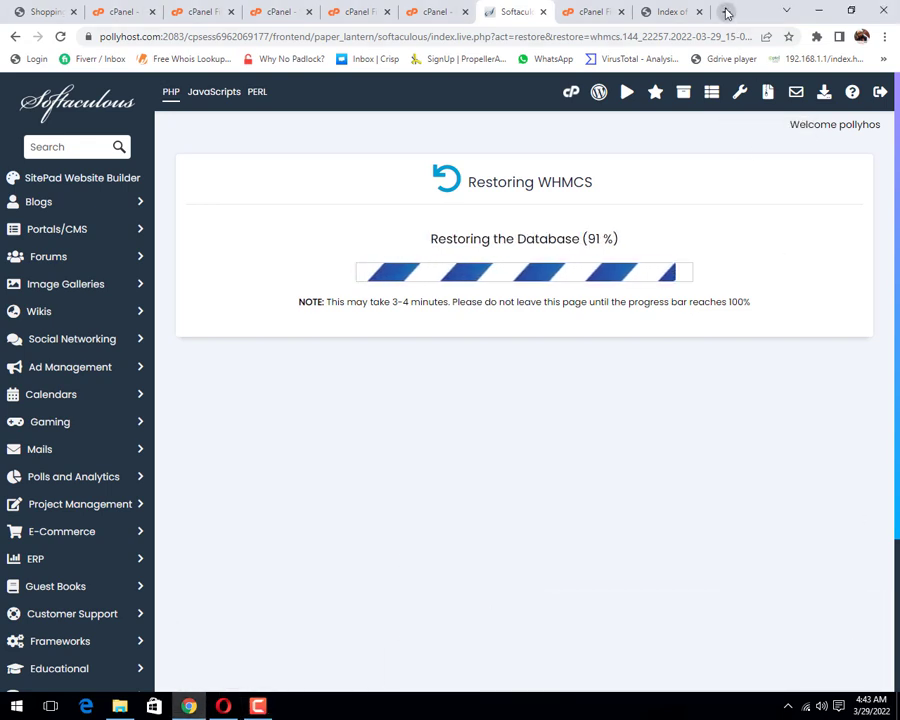
Step: Load Scamadviser's website check for pollyhost.com in a new tab
left_click(727, 12)
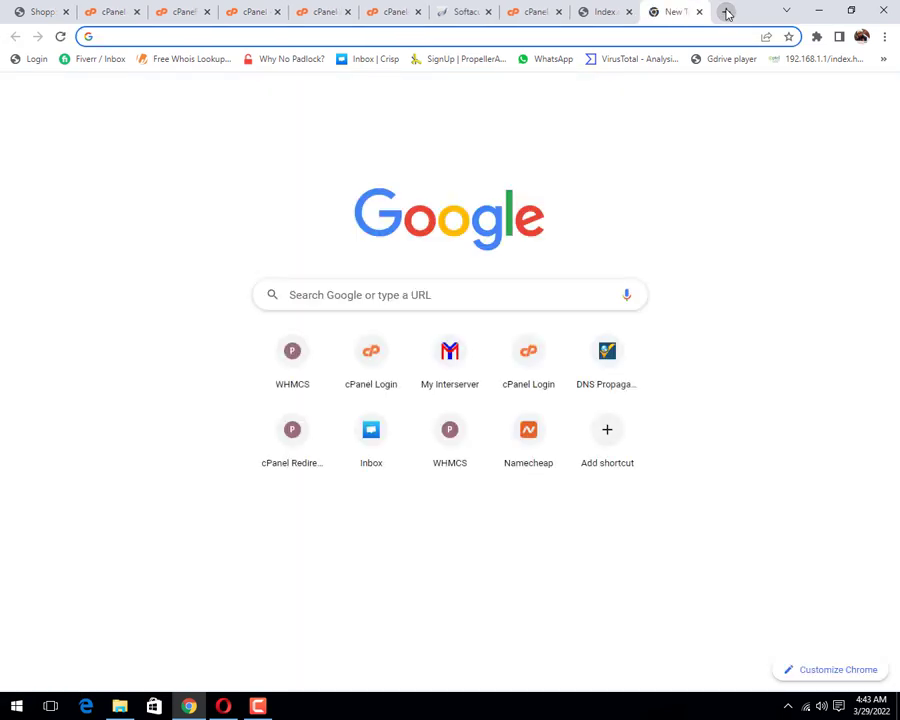
type("scamadviser.com/check-website/pollyhost.com")
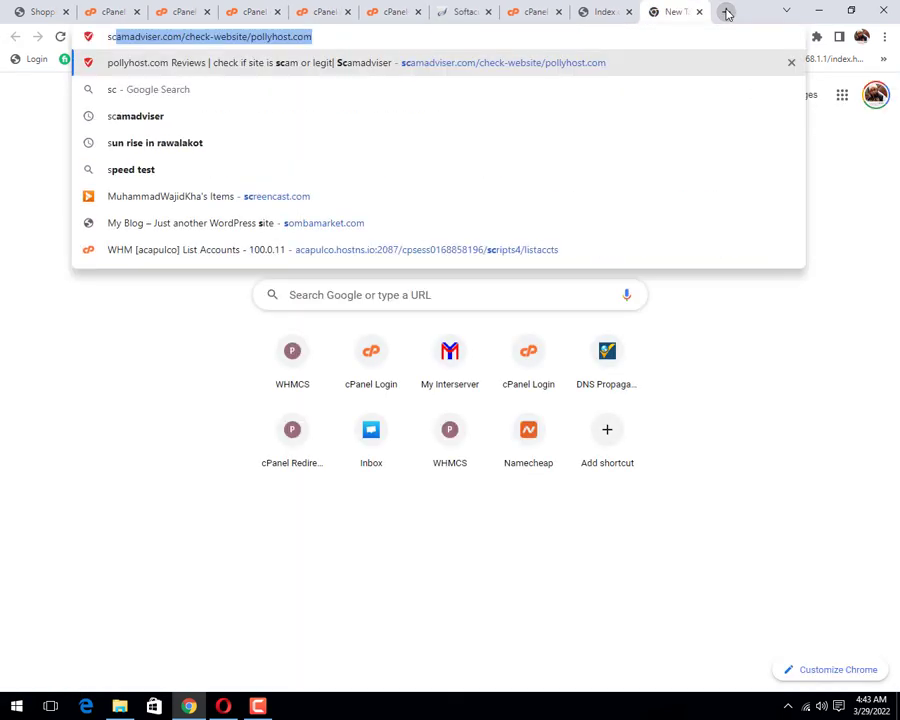
key("Return")
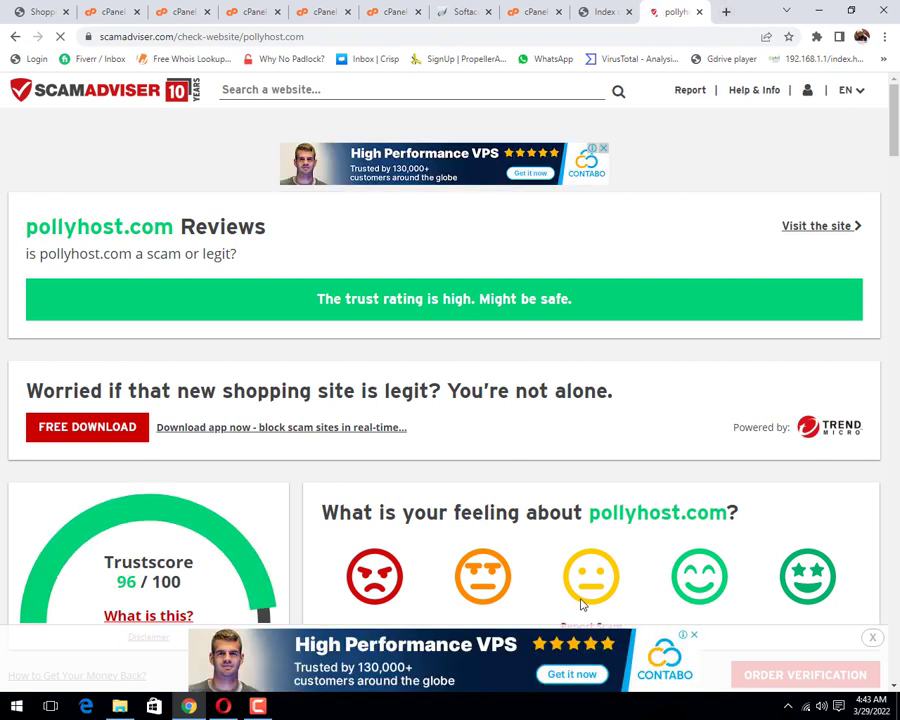
Step: Read the pollyhost.com trust report down to the consumer reviews and its Trustpilot link
scroll(461, 516, "down", 1)
scroll(461, 516, "down", 1)
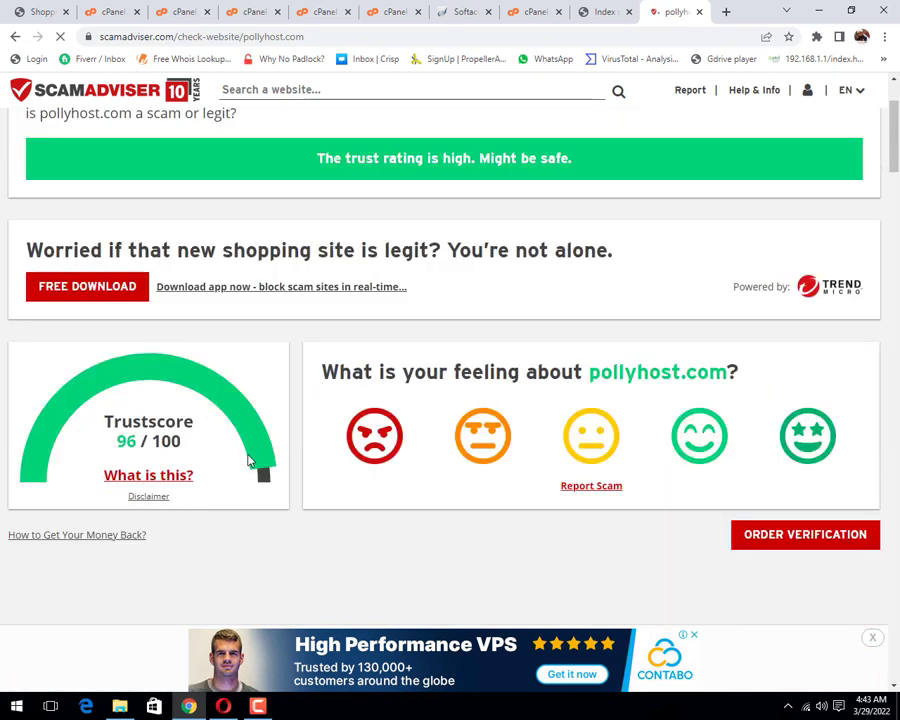
scroll(242, 458, "down", 1)
scroll(249, 459, "down", 3)
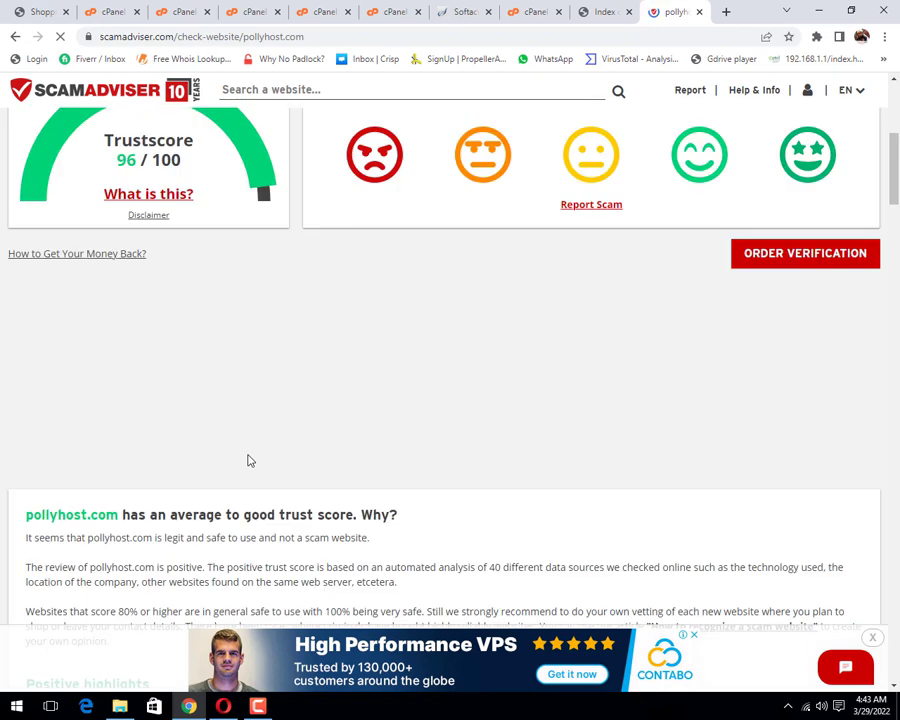
scroll(248, 458, "up", 2)
scroll(230, 406, "down", 6)
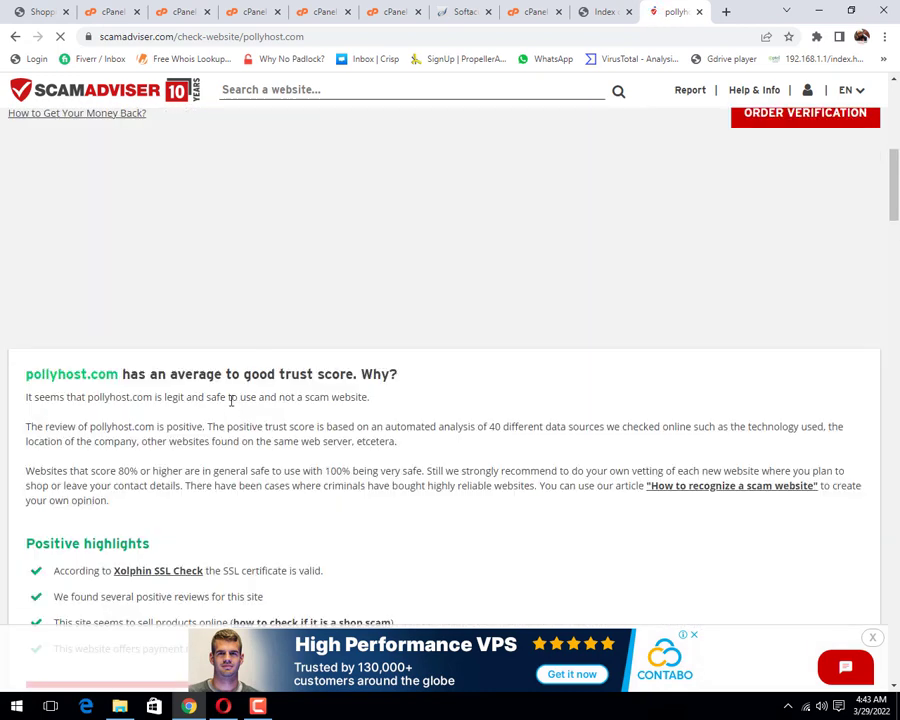
scroll(230, 406, "down", 1)
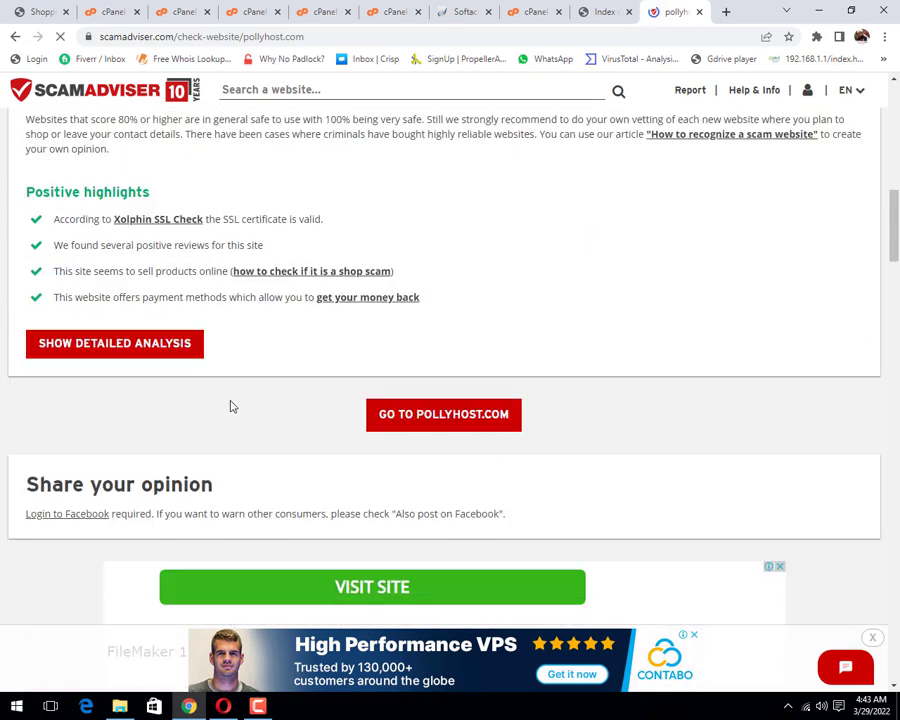
scroll(230, 406, "down", 2)
scroll(230, 406, "down", 1)
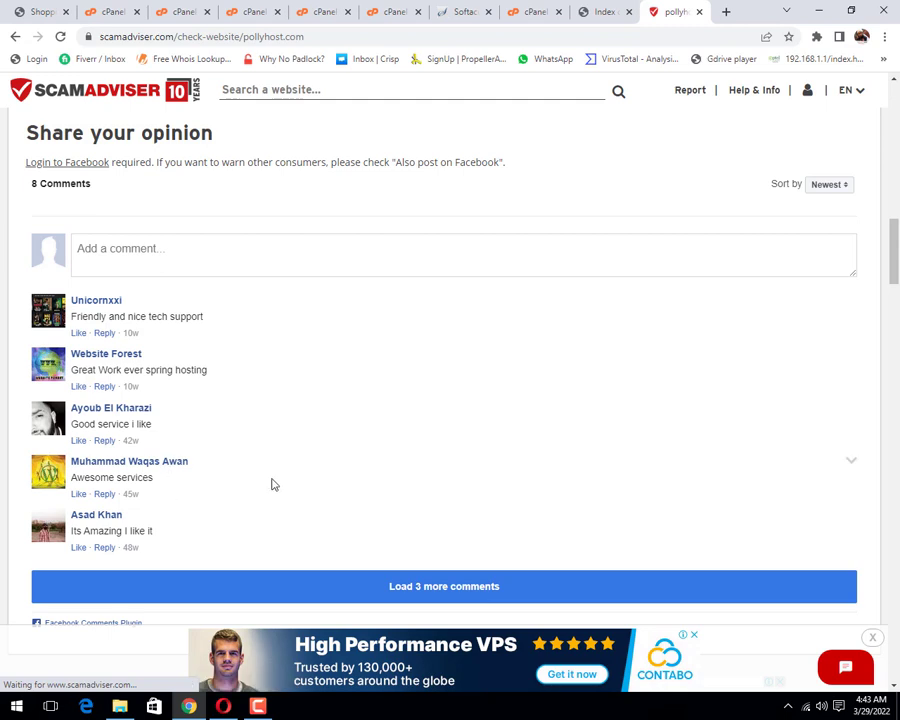
scroll(271, 484, "up", 10)
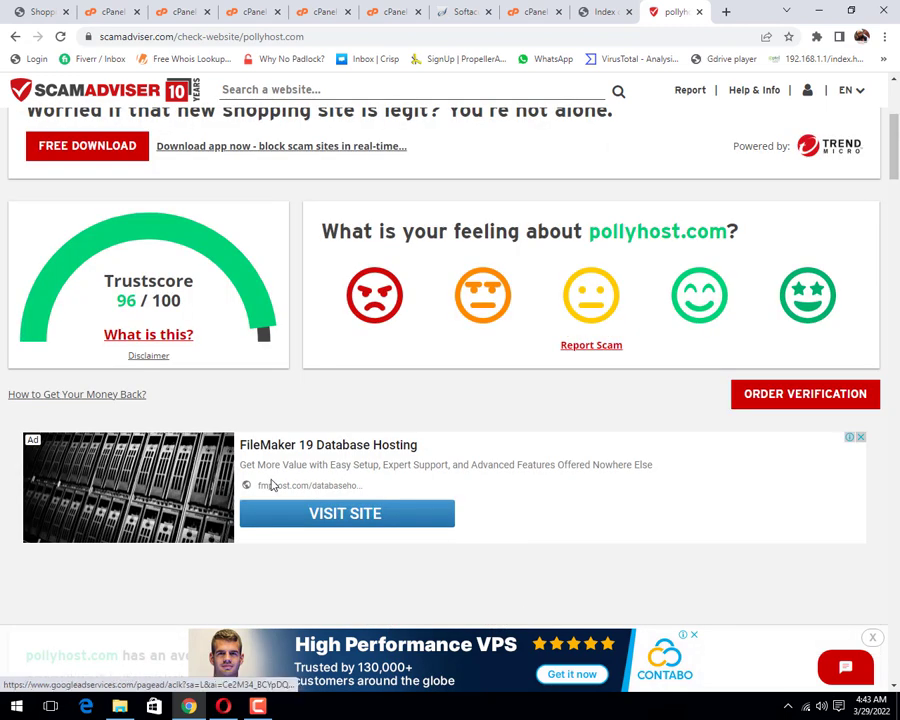
scroll(271, 484, "down", 8)
scroll(271, 484, "down", 7)
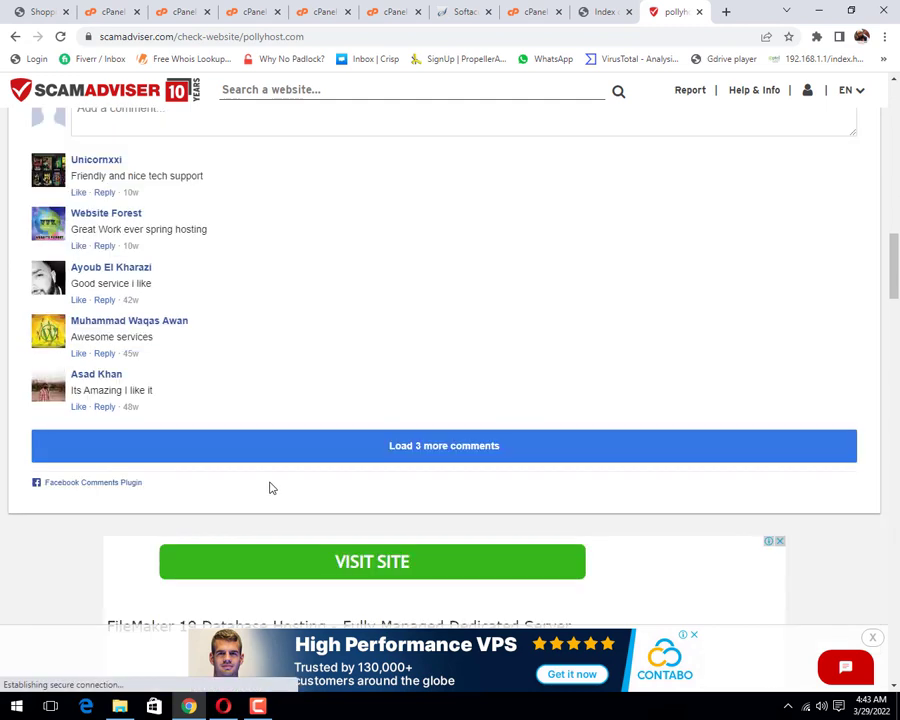
scroll(271, 484, "down", 1)
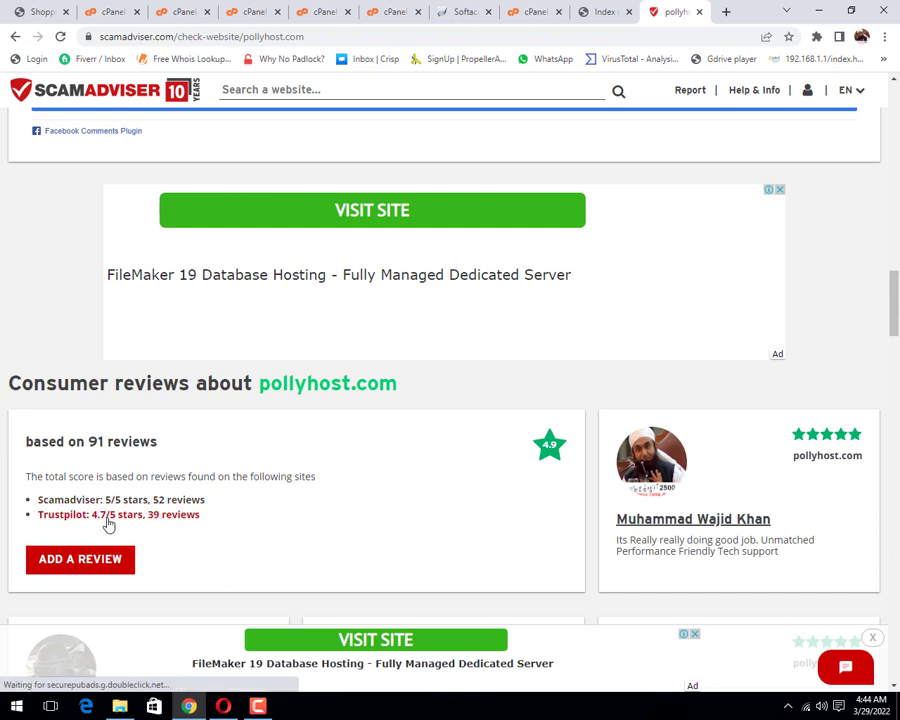
right_click(108, 522)
Step: Open Polly Host's Trustpilot review page in a new tab and look over its rating
left_click(134, 527)
left_click(677, 17)
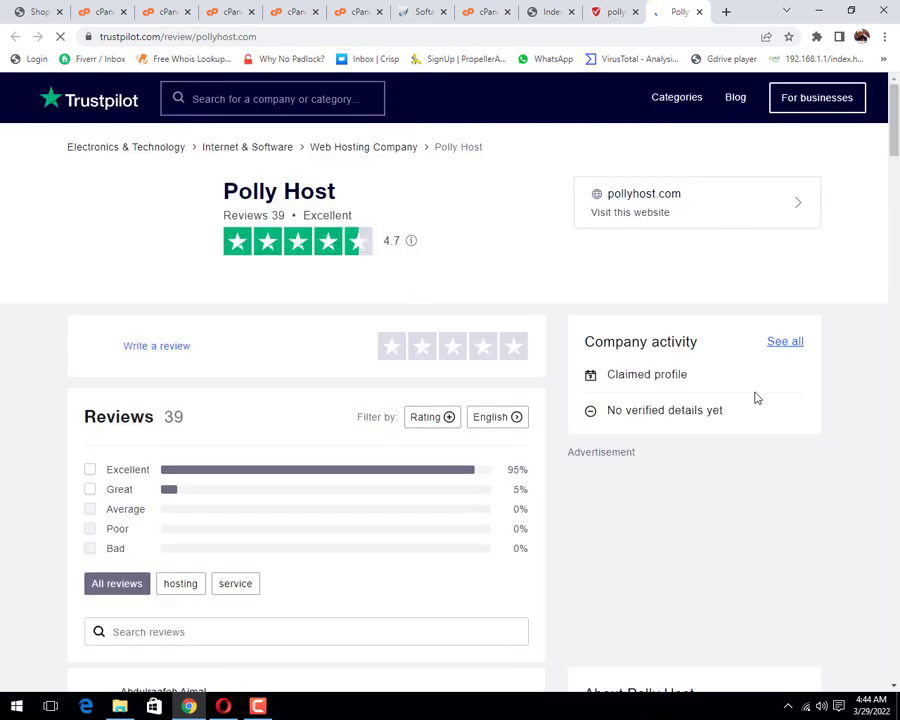
scroll(478, 480, "down", 4)
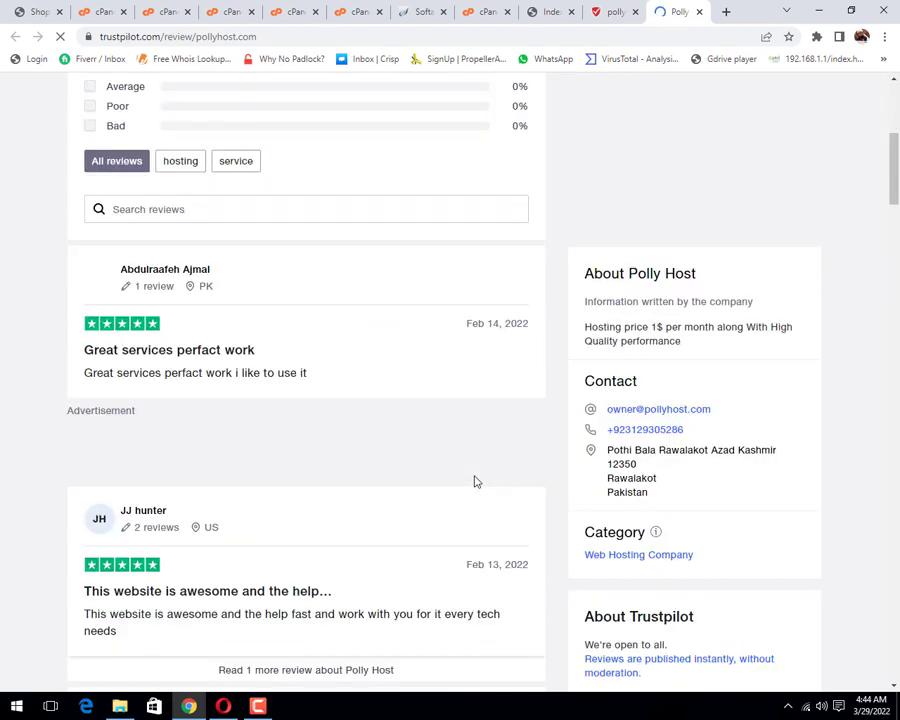
scroll(472, 478, "up", 3)
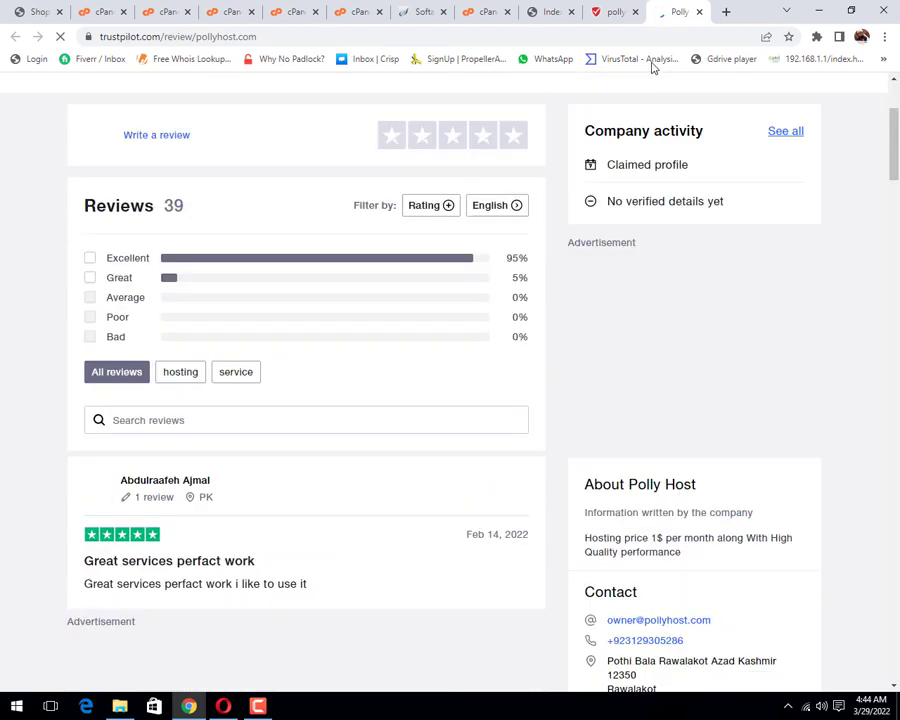
left_click(609, 12)
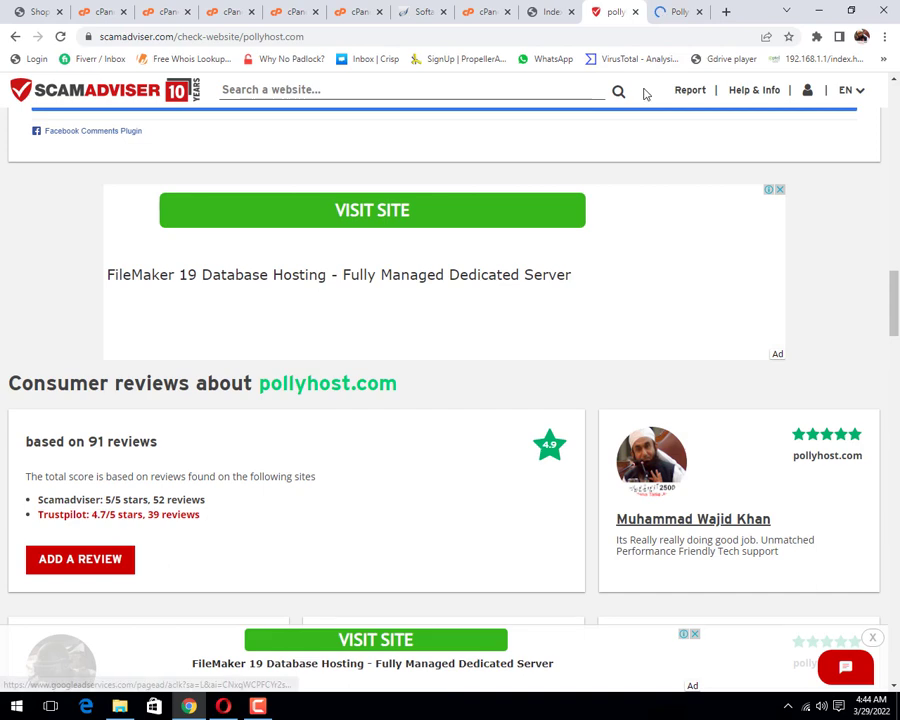
left_click(676, 11)
scroll(166, 454, "down", 1)
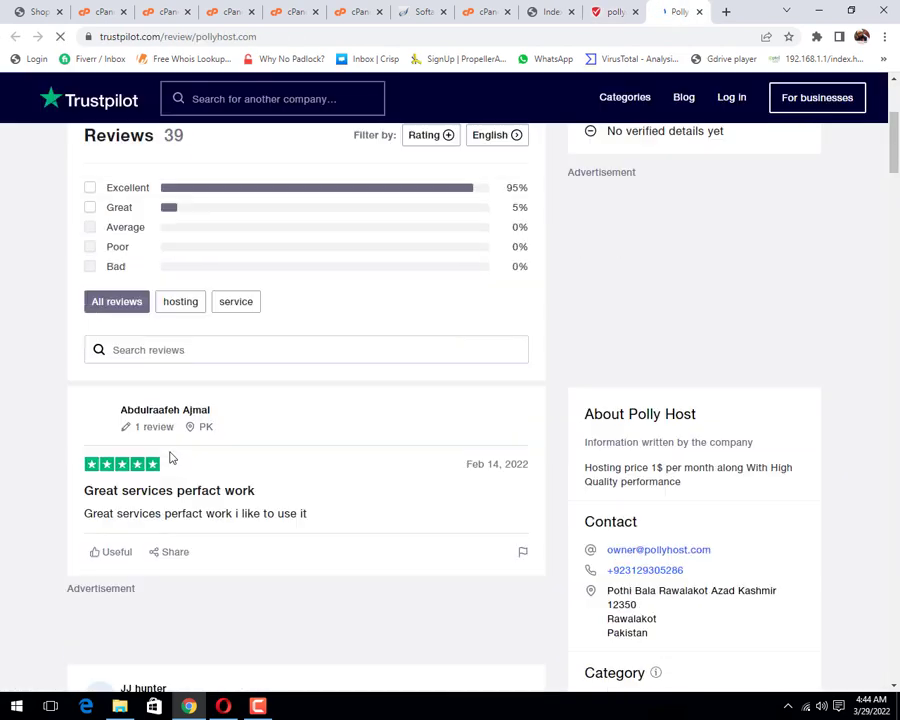
scroll(287, 514, "down", 1)
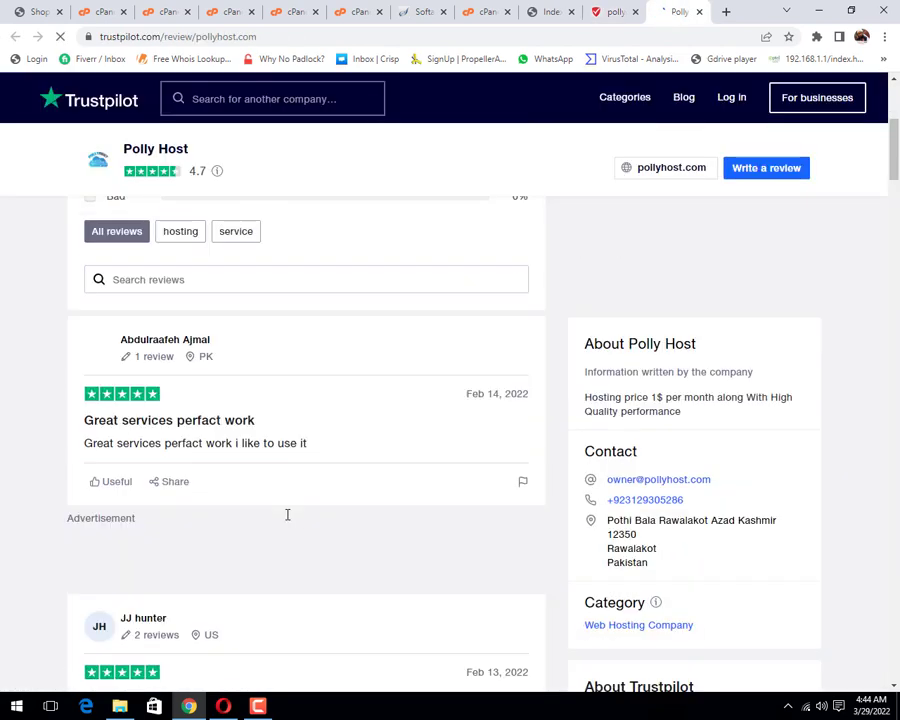
scroll(287, 514, "up", 5)
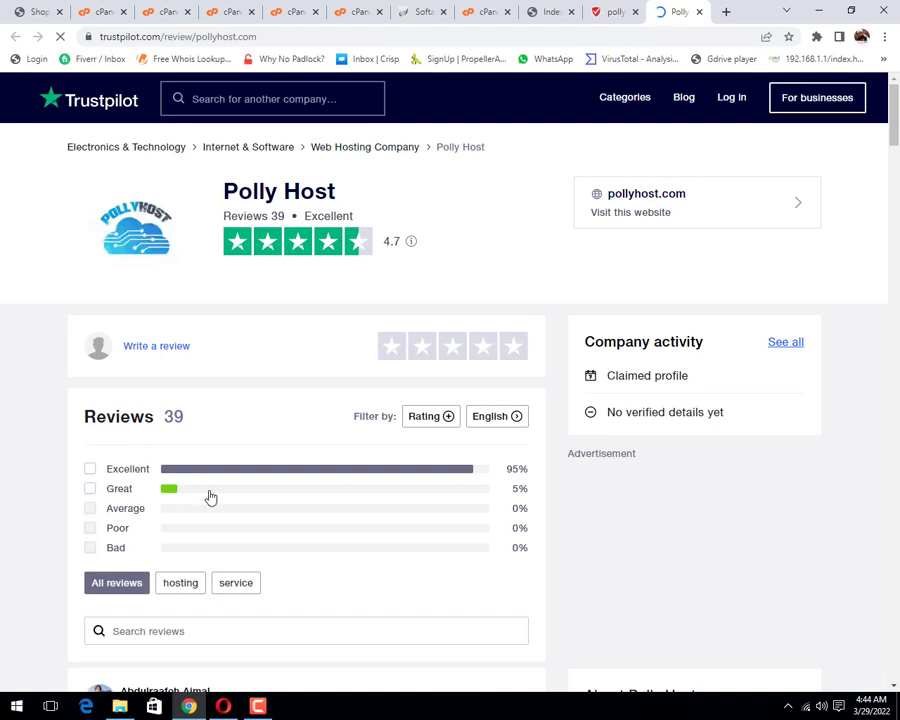
Step: Filter the Trustpilot reviews to Excellent ratings only, replacing a briefly applied Great filter
left_click(90, 488)
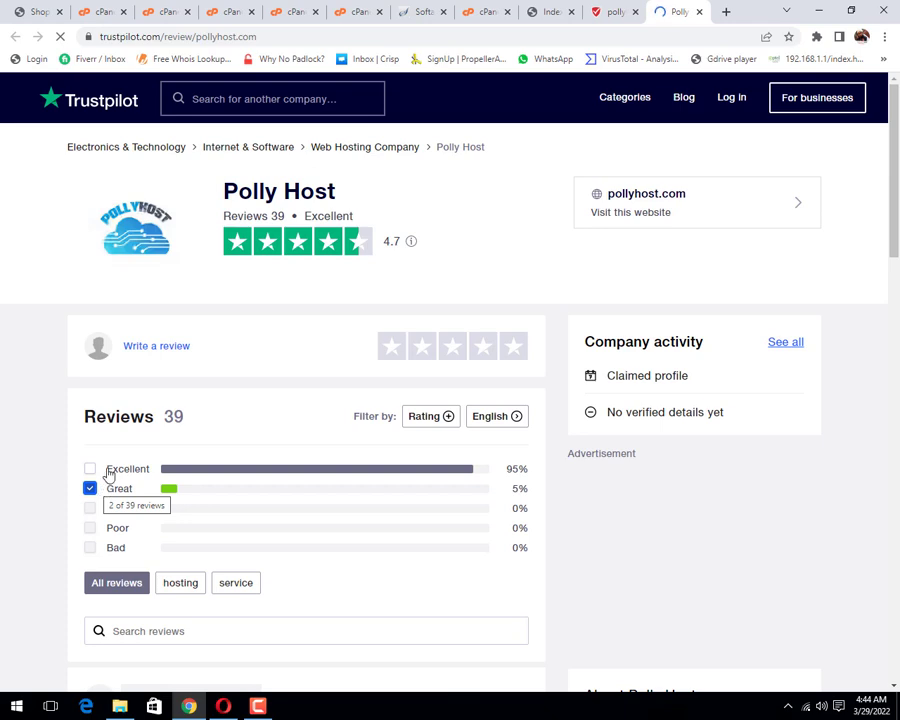
scroll(110, 476, "down", 6)
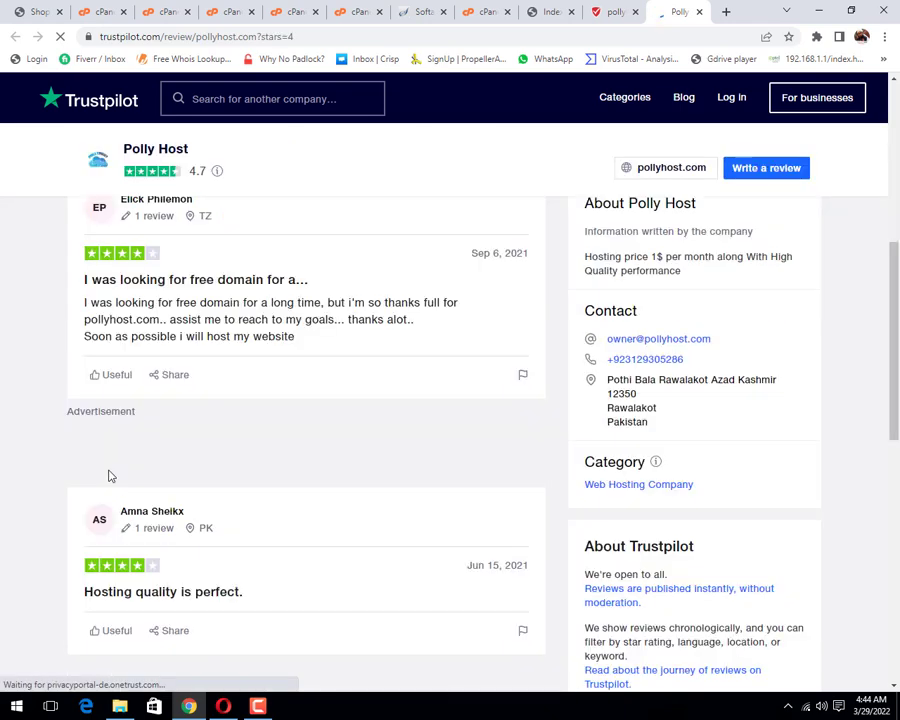
scroll(110, 477, "up", 3)
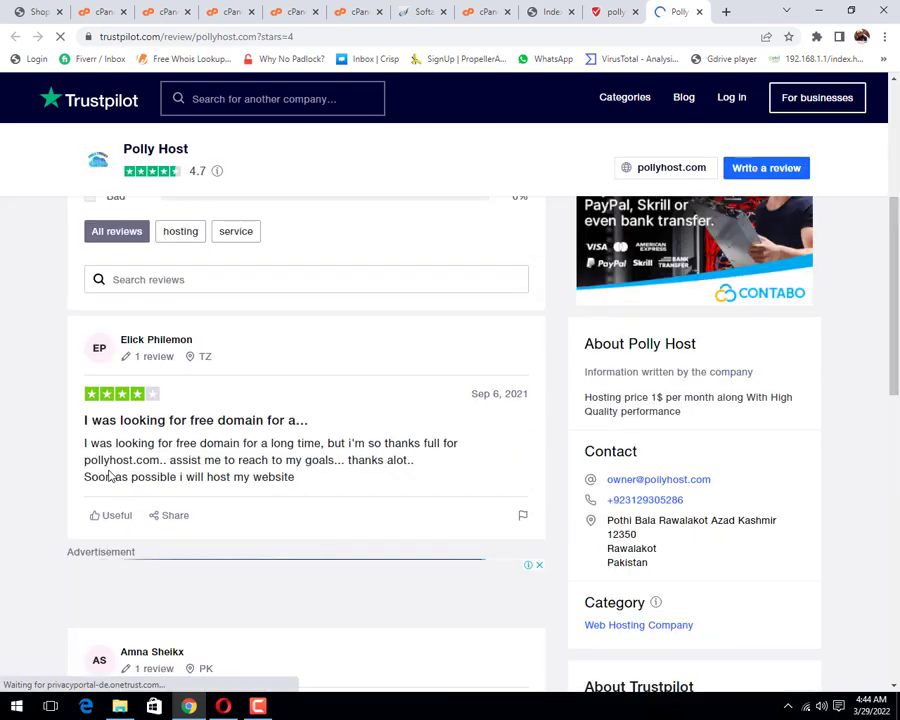
scroll(106, 468, "up", 3)
left_click(90, 469)
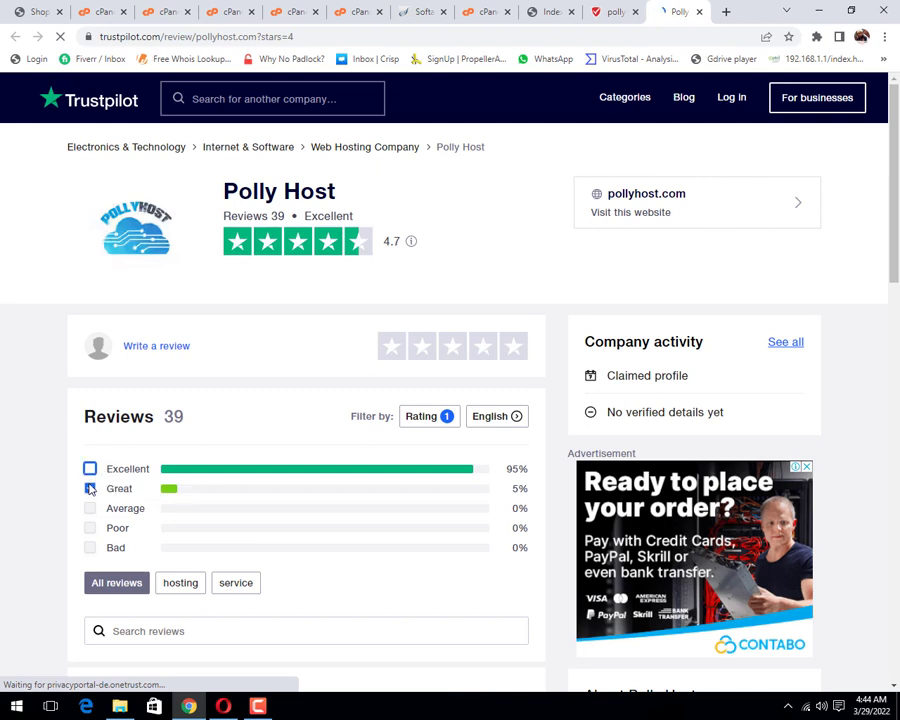
left_click(89, 488)
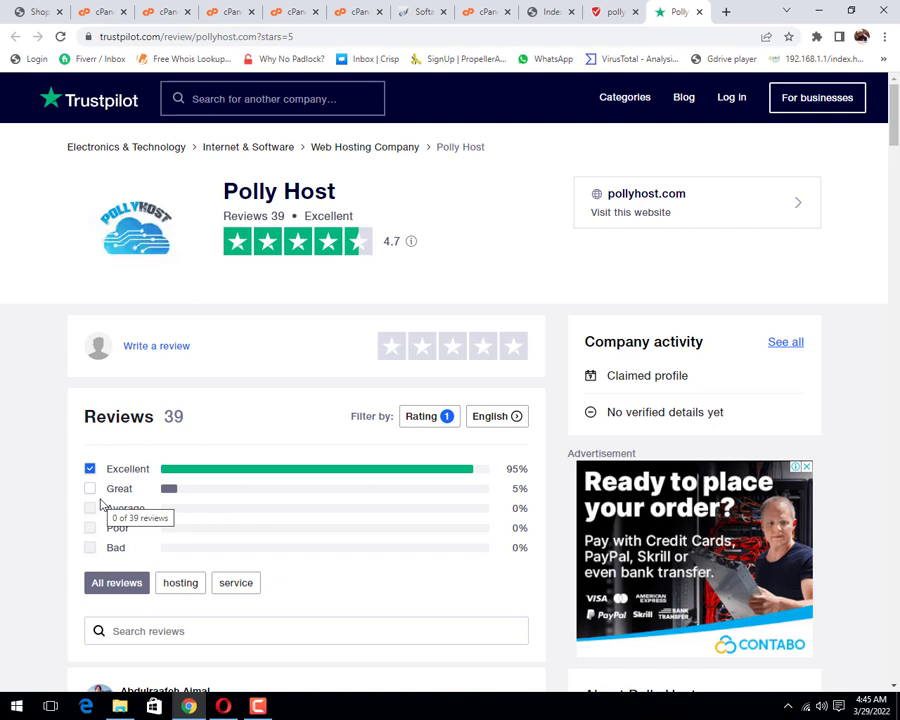
Step: Go back to the Softaculous tab and open All Installations to see the WHMCS restore succeeded
left_click(608, 16)
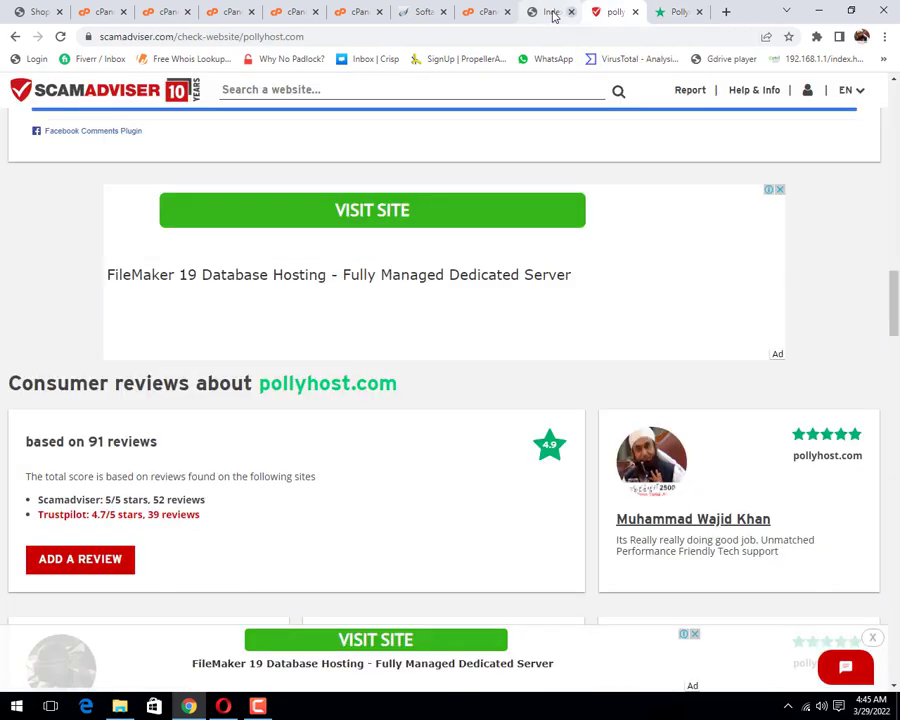
left_click(551, 13)
left_click(470, 14)
left_click(421, 13)
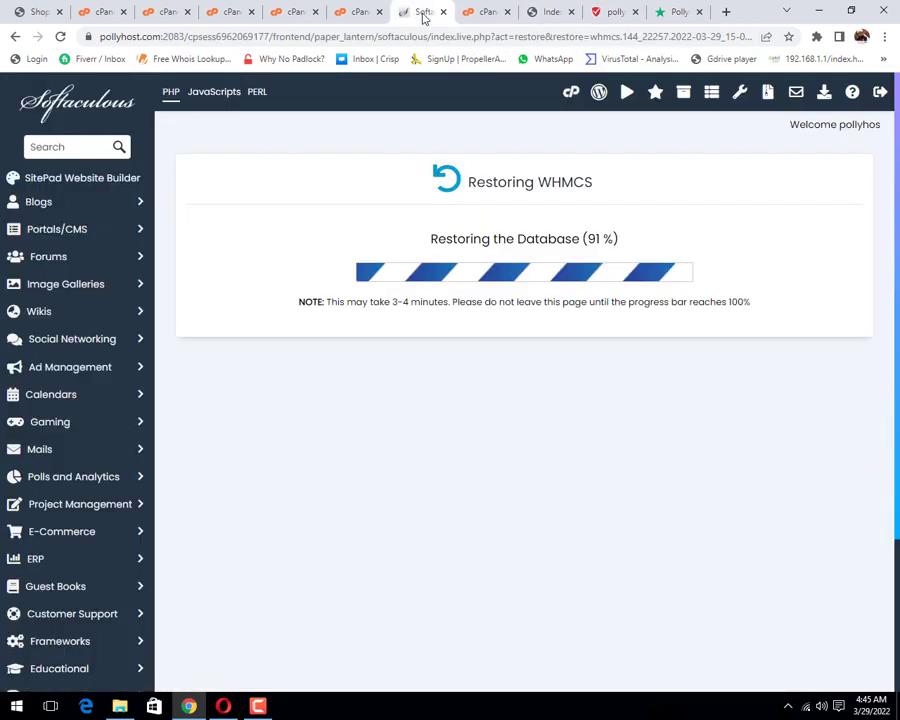
left_click(683, 93)
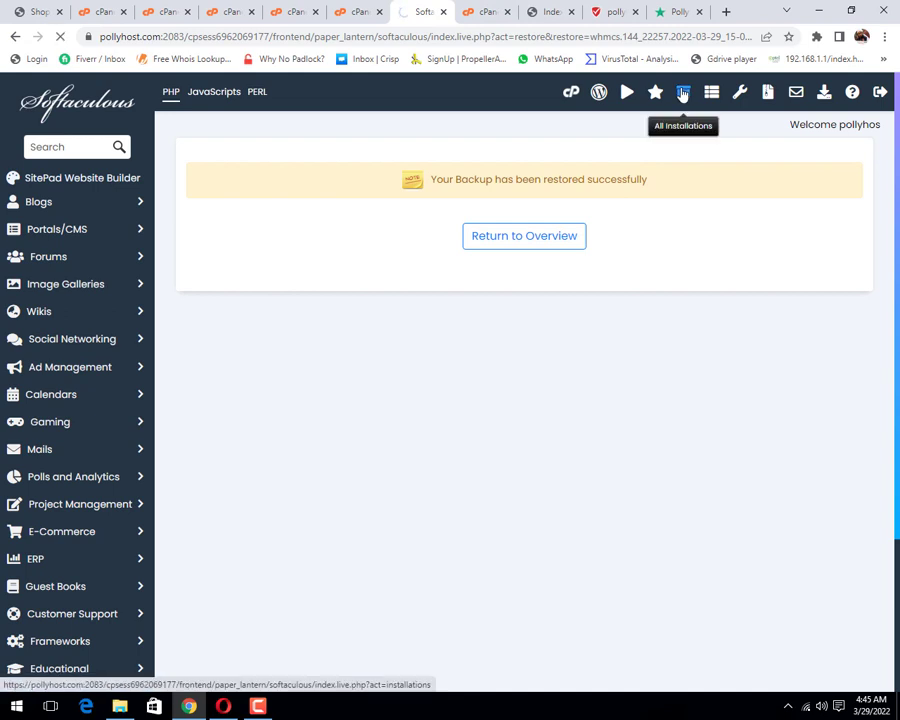